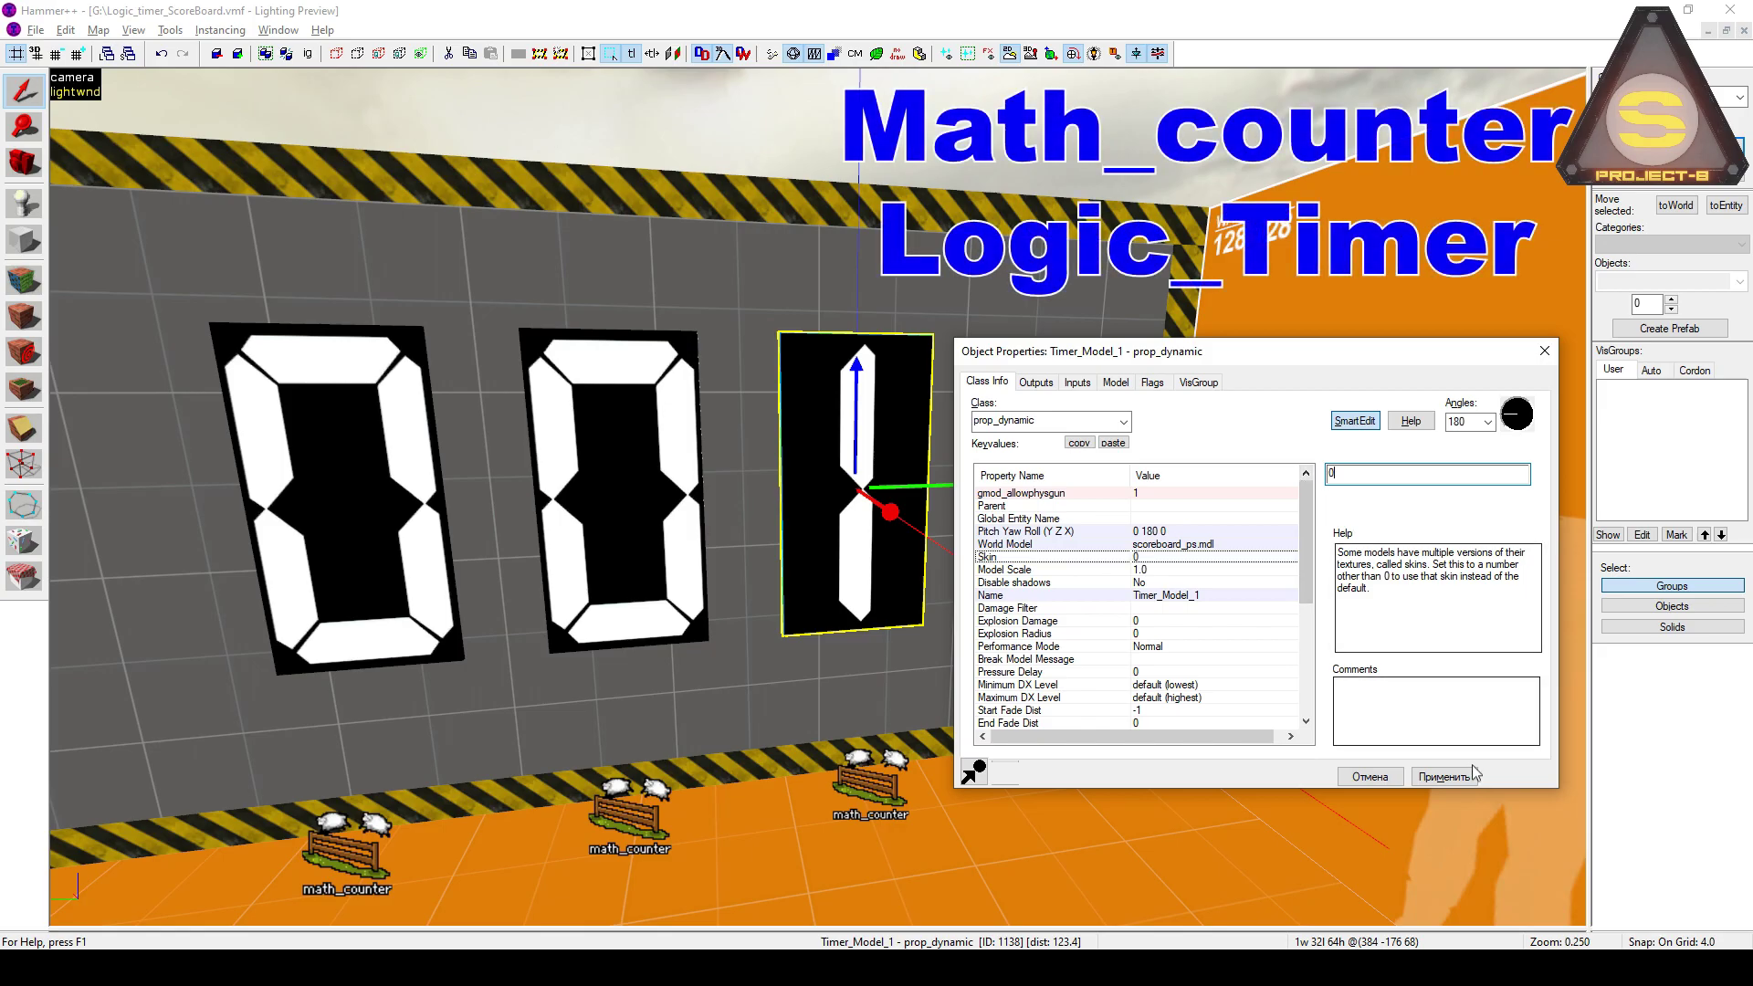
# Look over the math_counter and logic_timer entities below the digit models, and close the Timer_Model_1 properties without applying
pyautogui.press('z')
pyautogui.press('z')
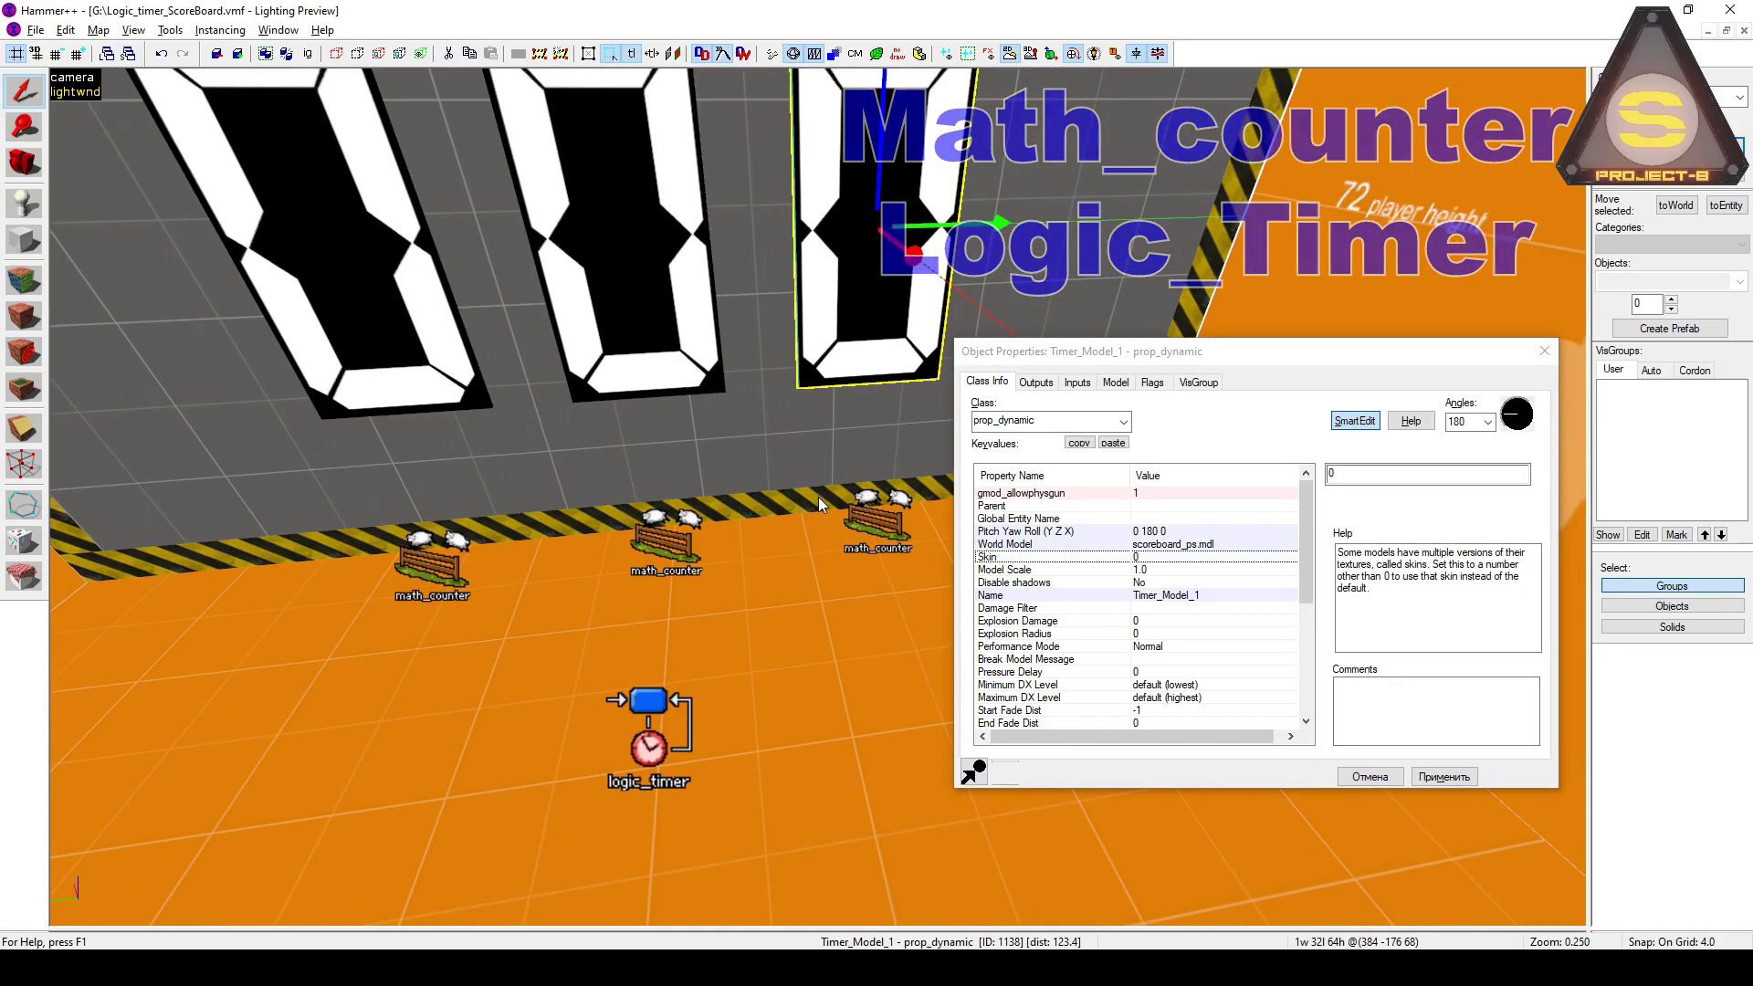
pyautogui.click(1378, 775)
pyautogui.click(1369, 777)
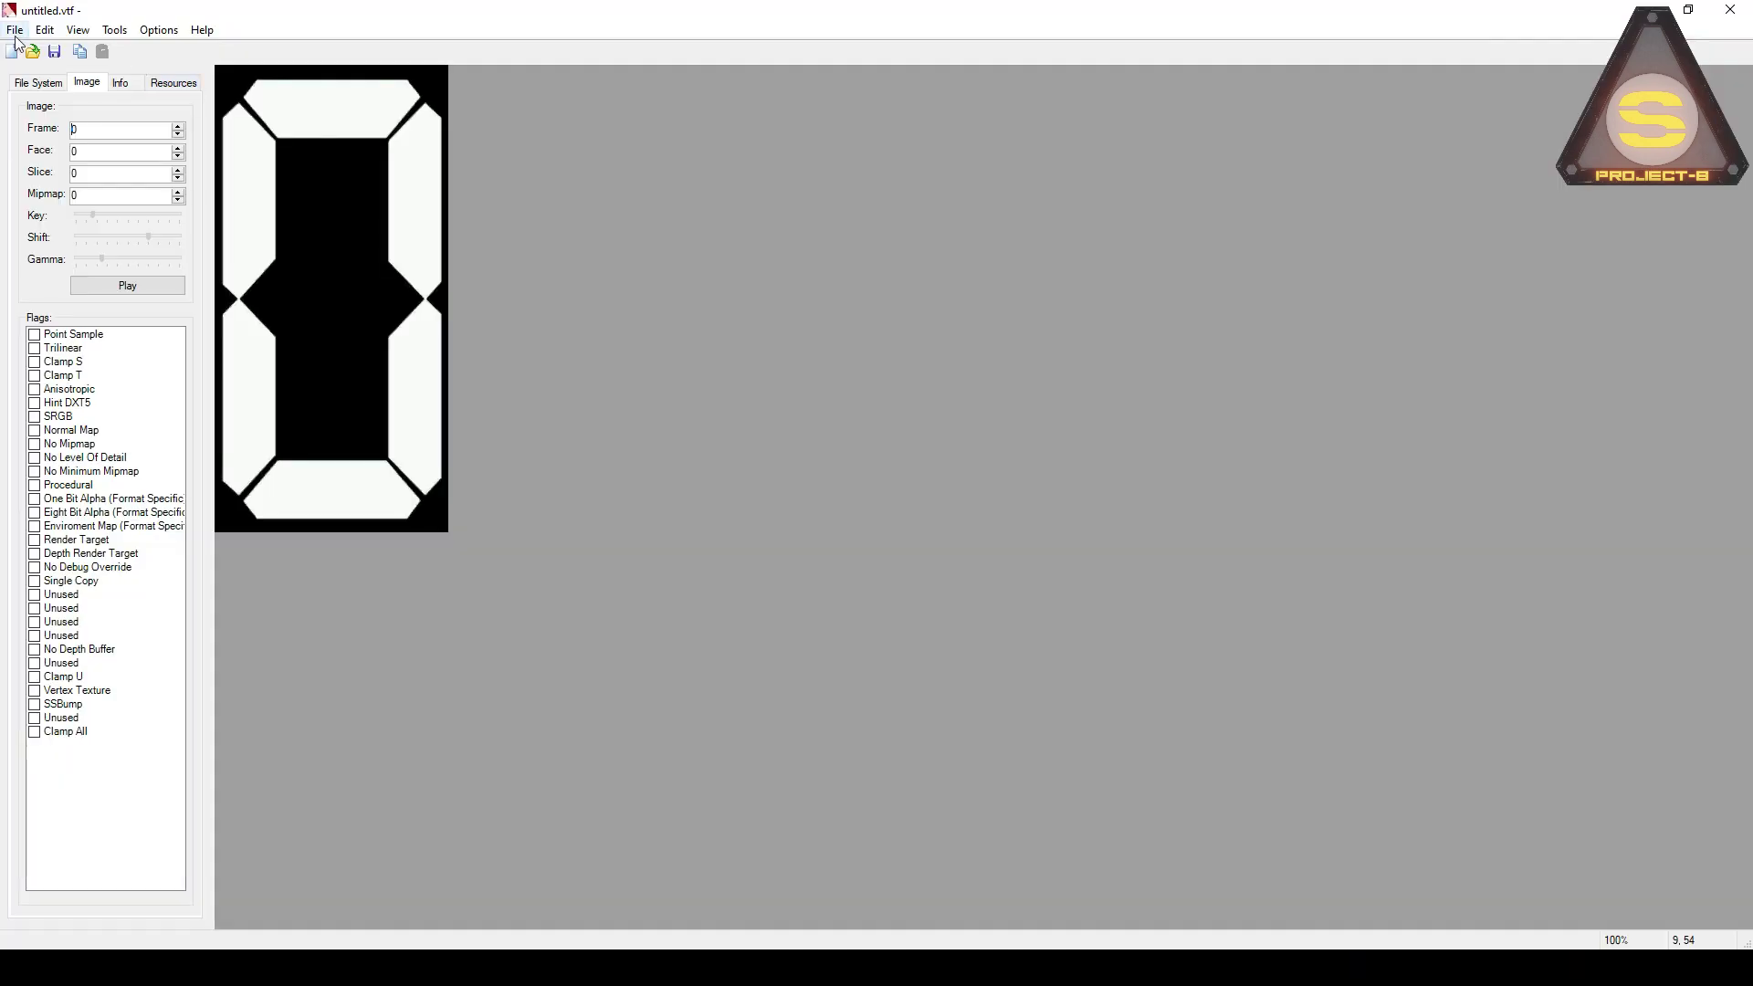
# Import PS_Number_0.png from the Source folder as a texture, and check the Auto Create VMT File option
pyautogui.click(15, 30)
pyautogui.click(45, 144)
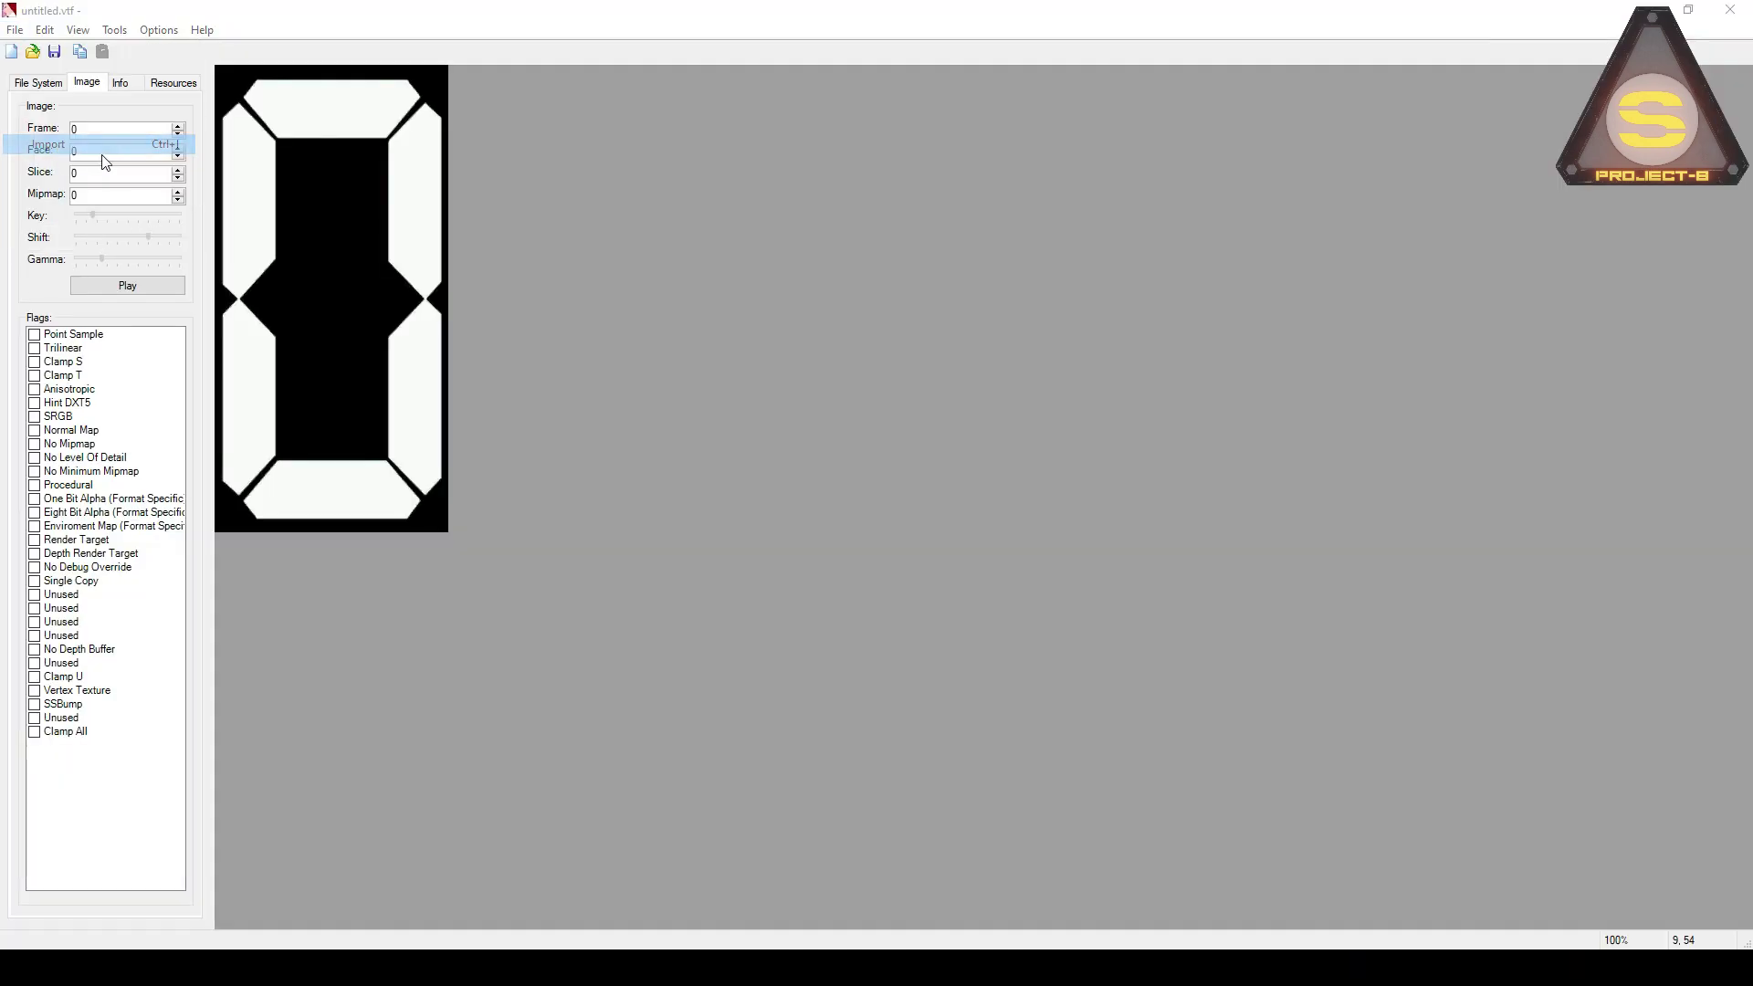
pyautogui.moveTo(1398, 690); pyautogui.dragTo(1017, 684)
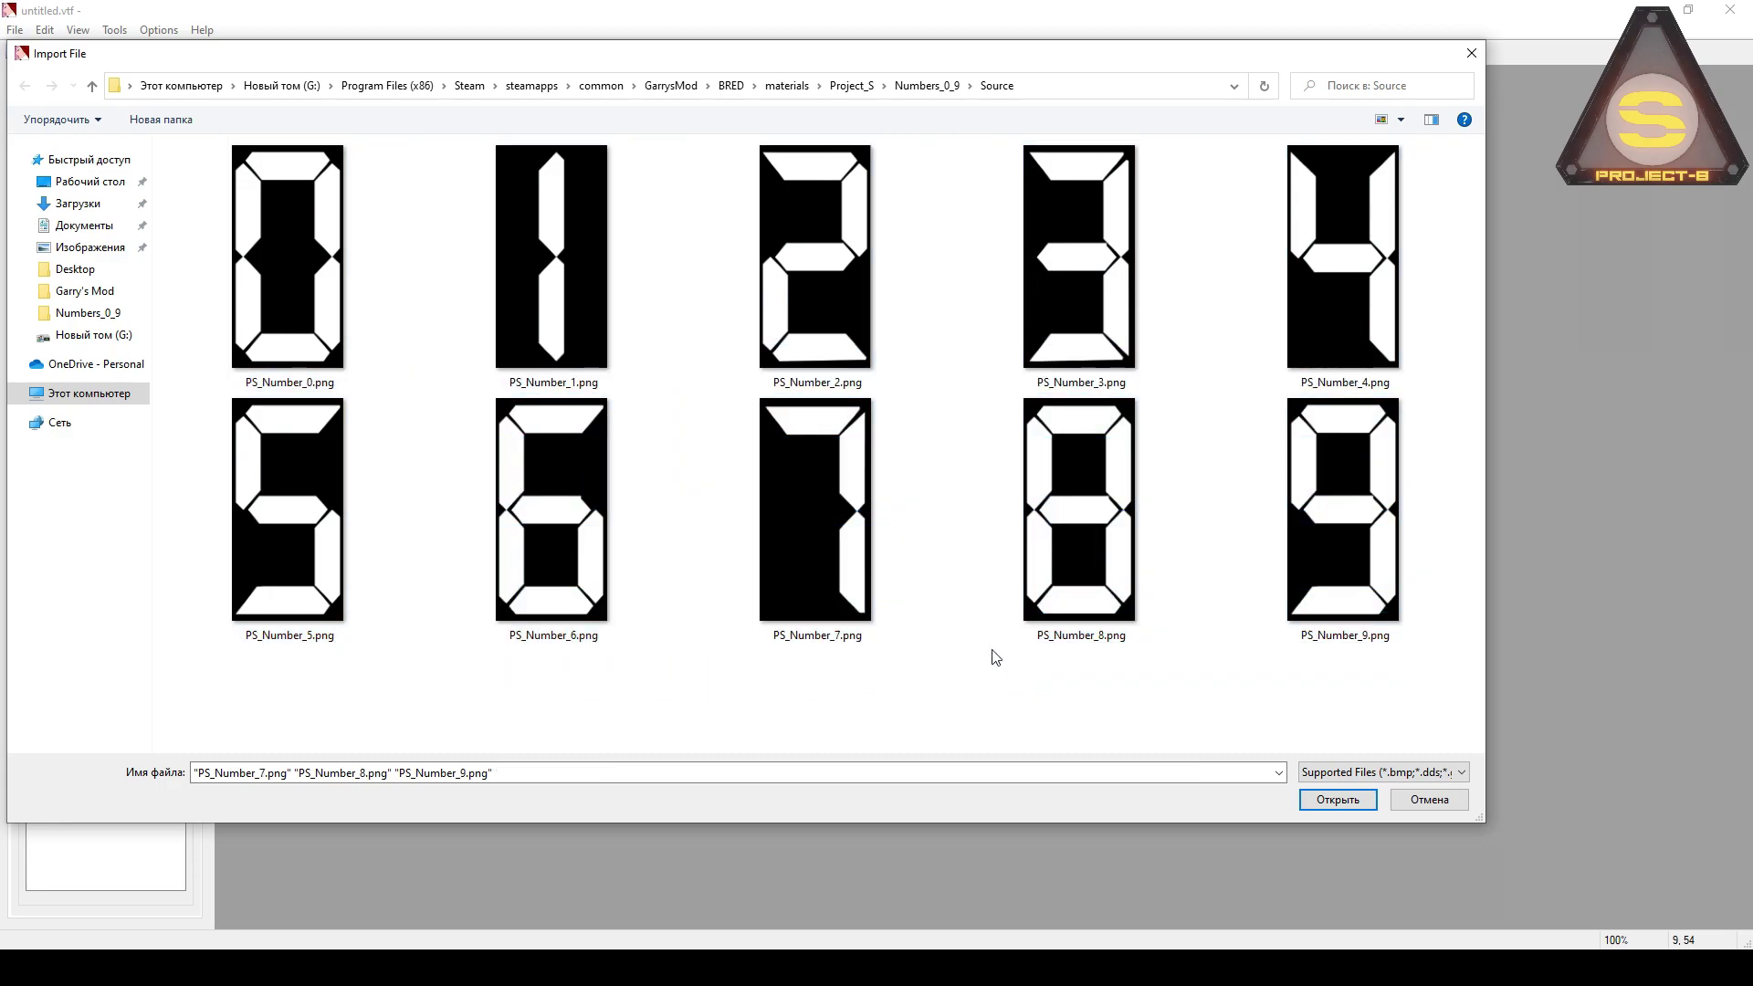
pyautogui.click(317, 324)
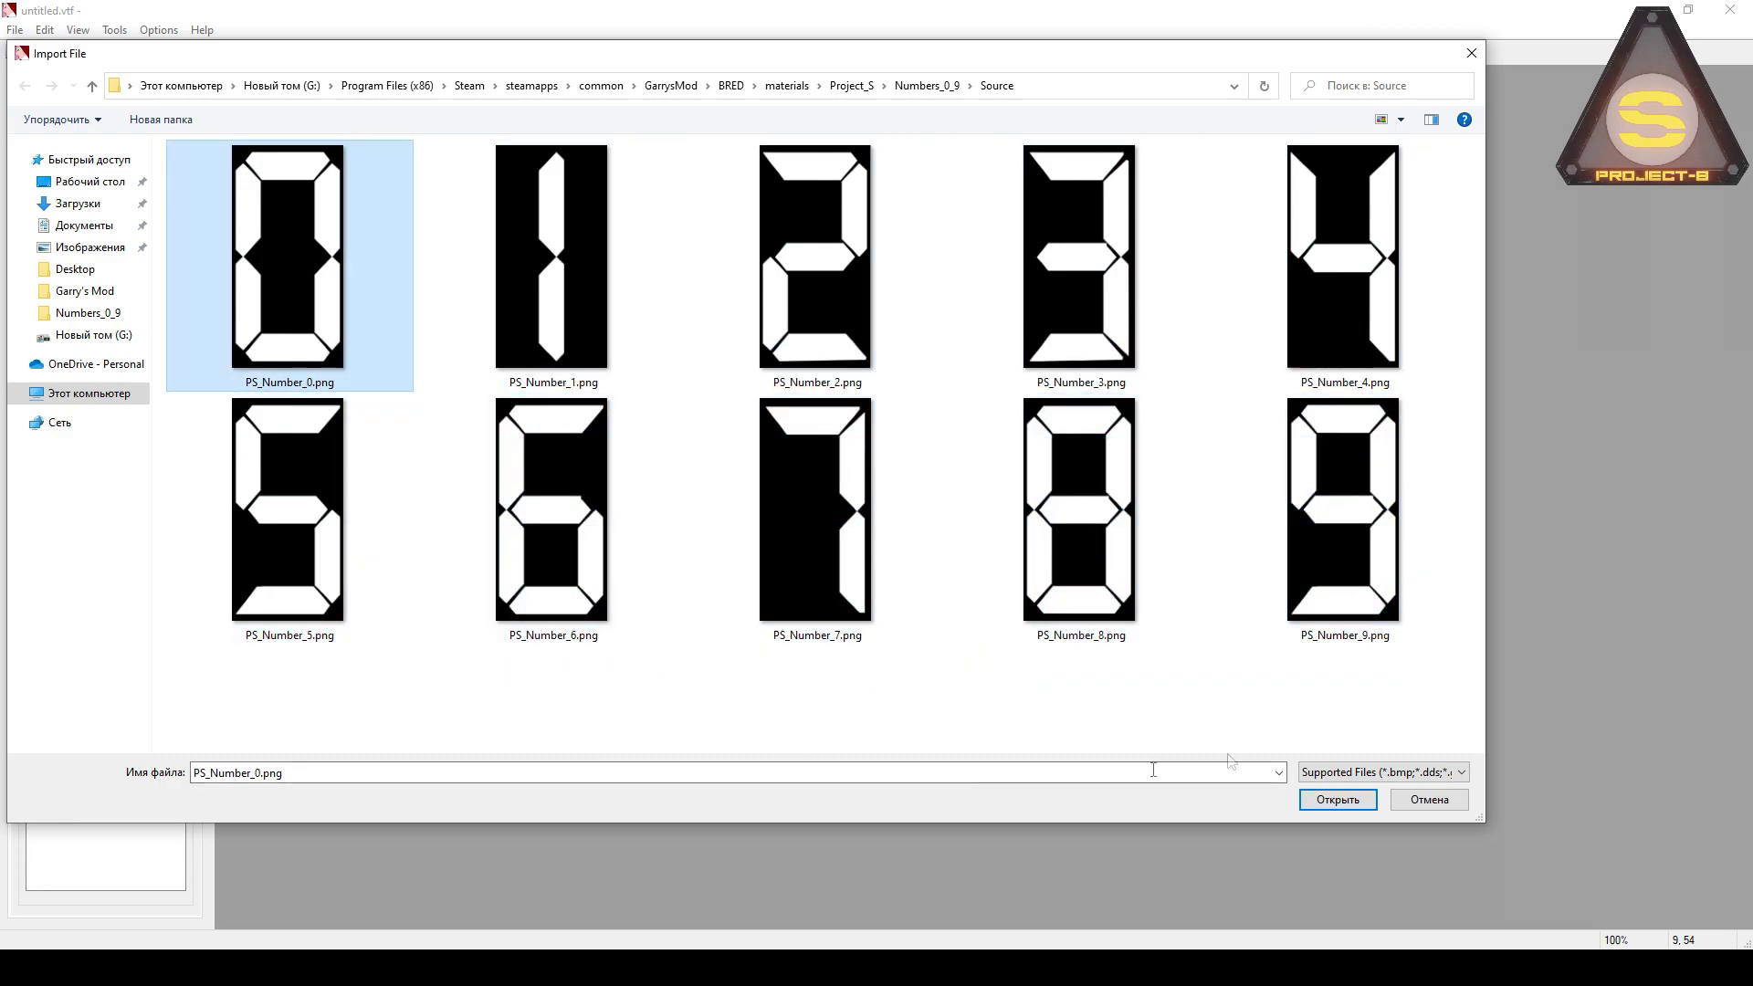
pyautogui.click(1376, 533)
pyautogui.doubleClick(286, 305)
pyautogui.click(802, 413)
pyautogui.click(797, 452)
pyautogui.click(1028, 664)
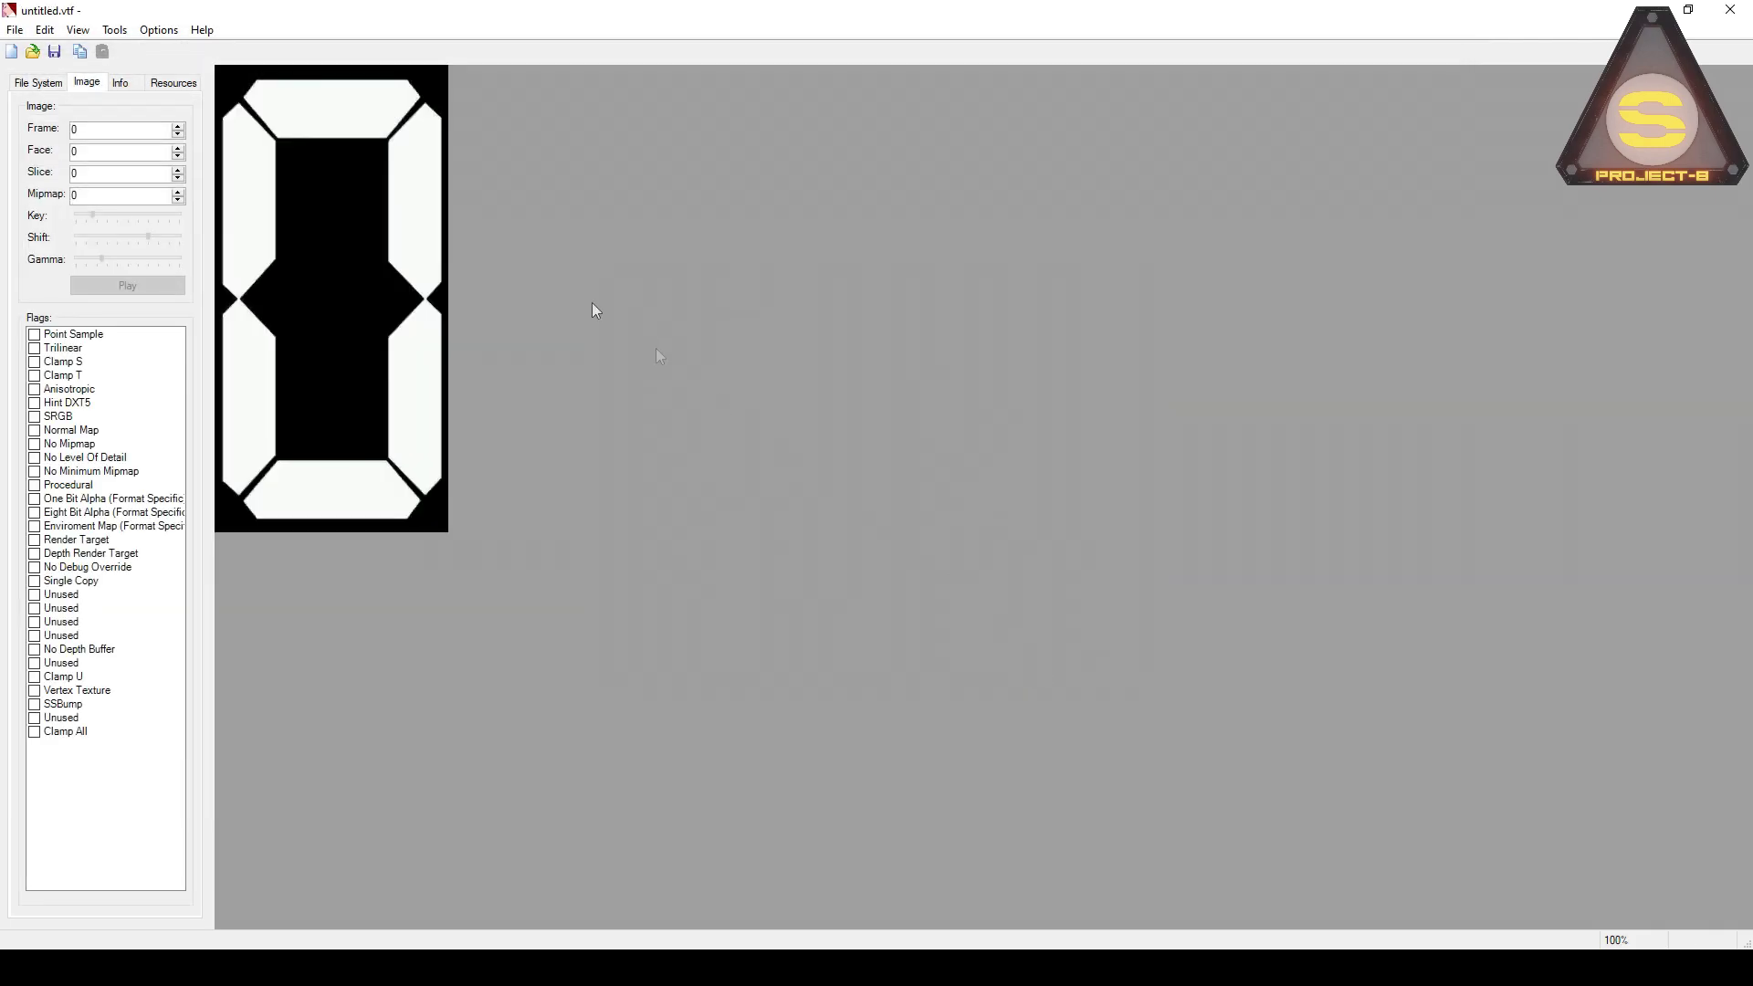
pyautogui.click(159, 31)
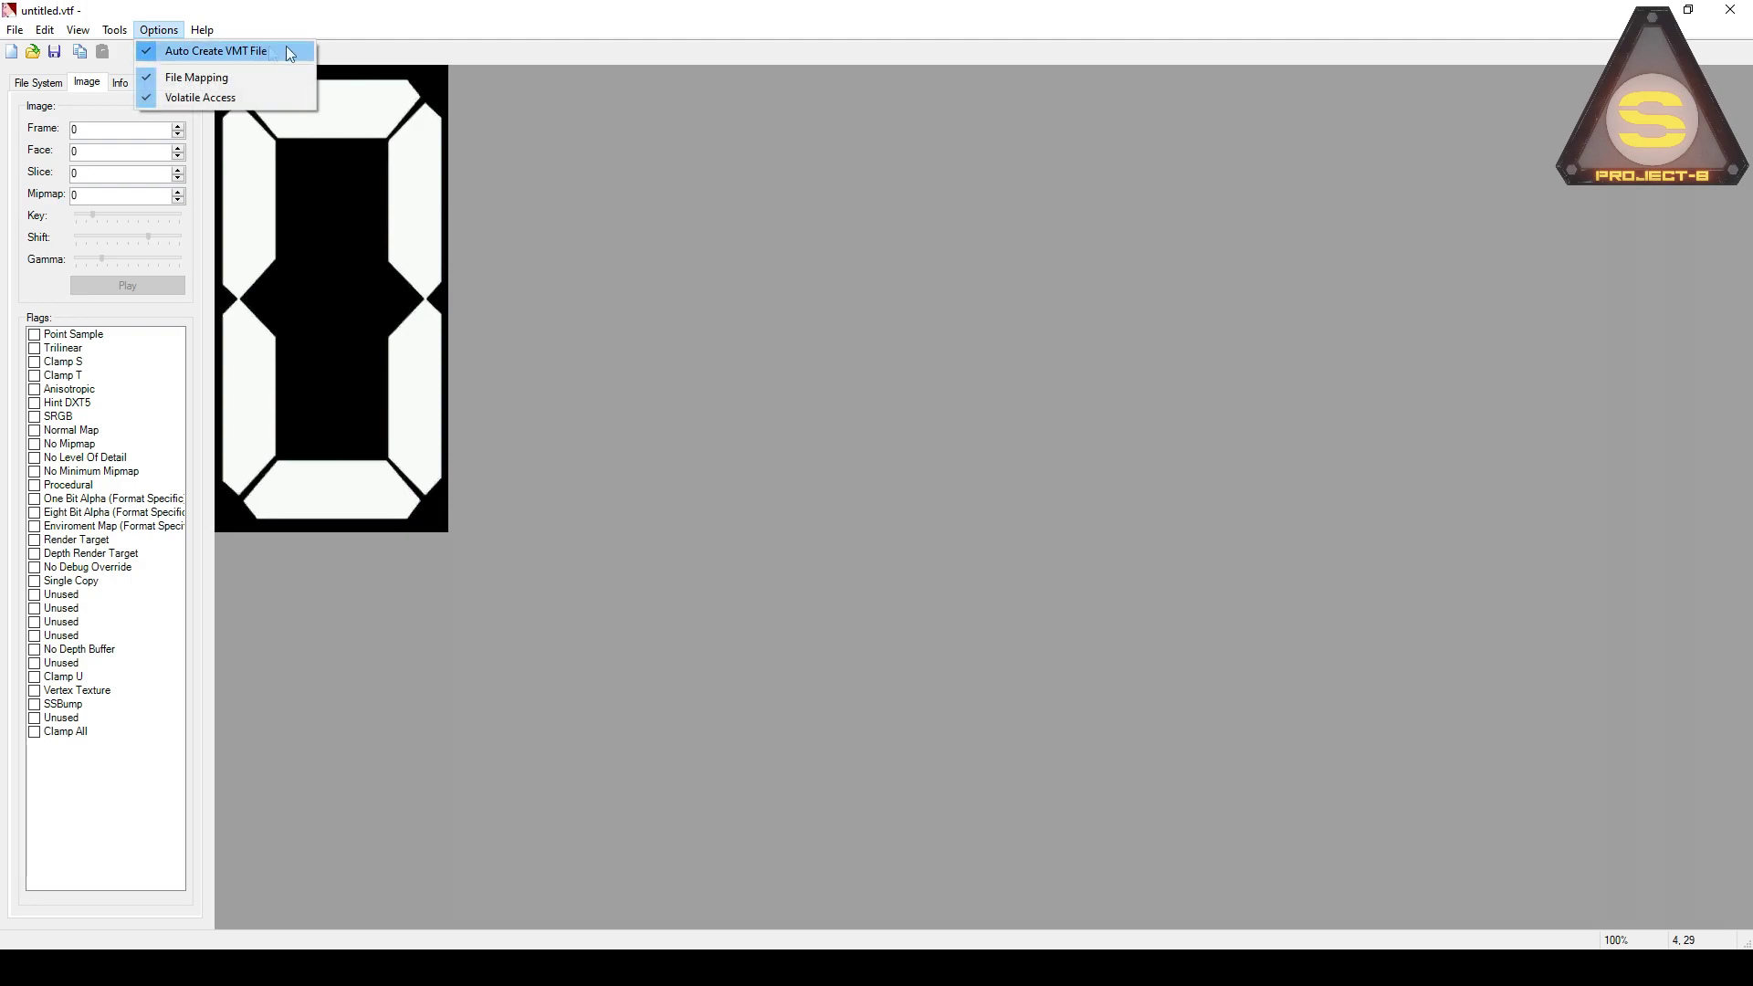
pyautogui.click(646, 141)
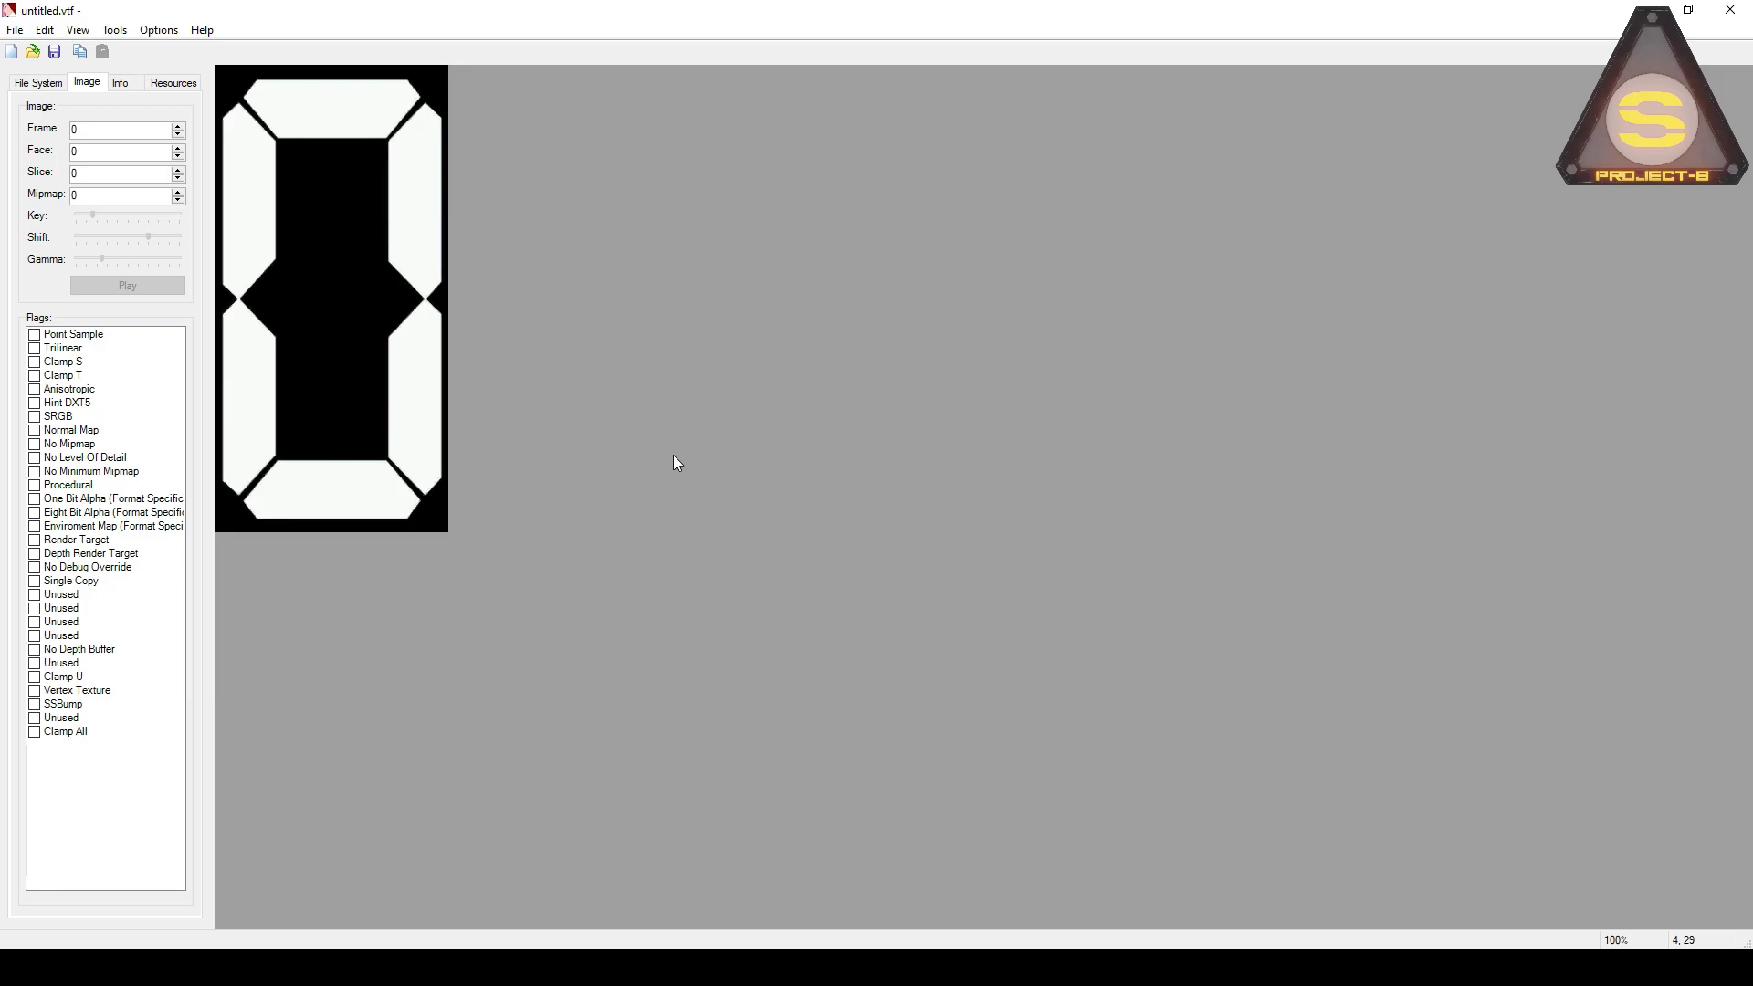
# Switch to Hammer, select the scoreboard panel, and review its propper_model class and Material path before closing the properties
pyautogui.hotkey('alt', 'Tab')
pyautogui.press('w')
pyautogui.press('z')
pyautogui.click(835, 502)
pyautogui.hotkey('shift', 'z')
pyautogui.scroll(10, 1226, 706)
pyautogui.scroll(1, 1200, 612)
pyautogui.hotkey('alt', 'Return')
pyautogui.click(688, 340)
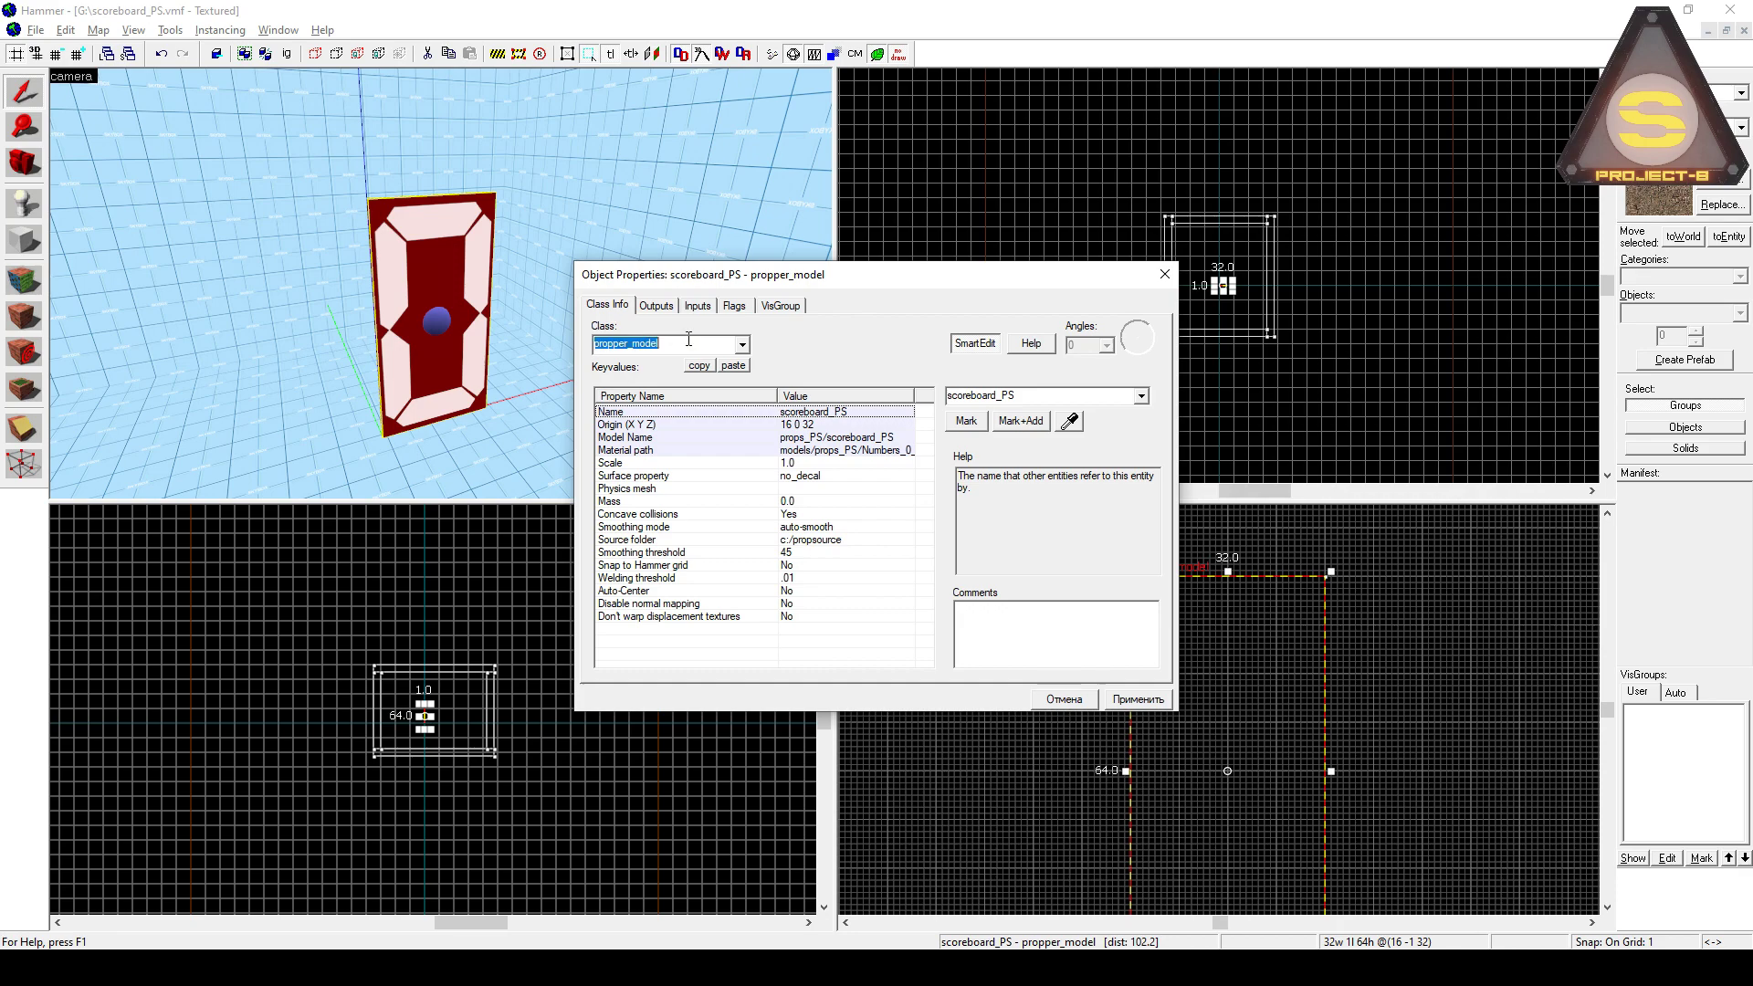
pyautogui.click(885, 450)
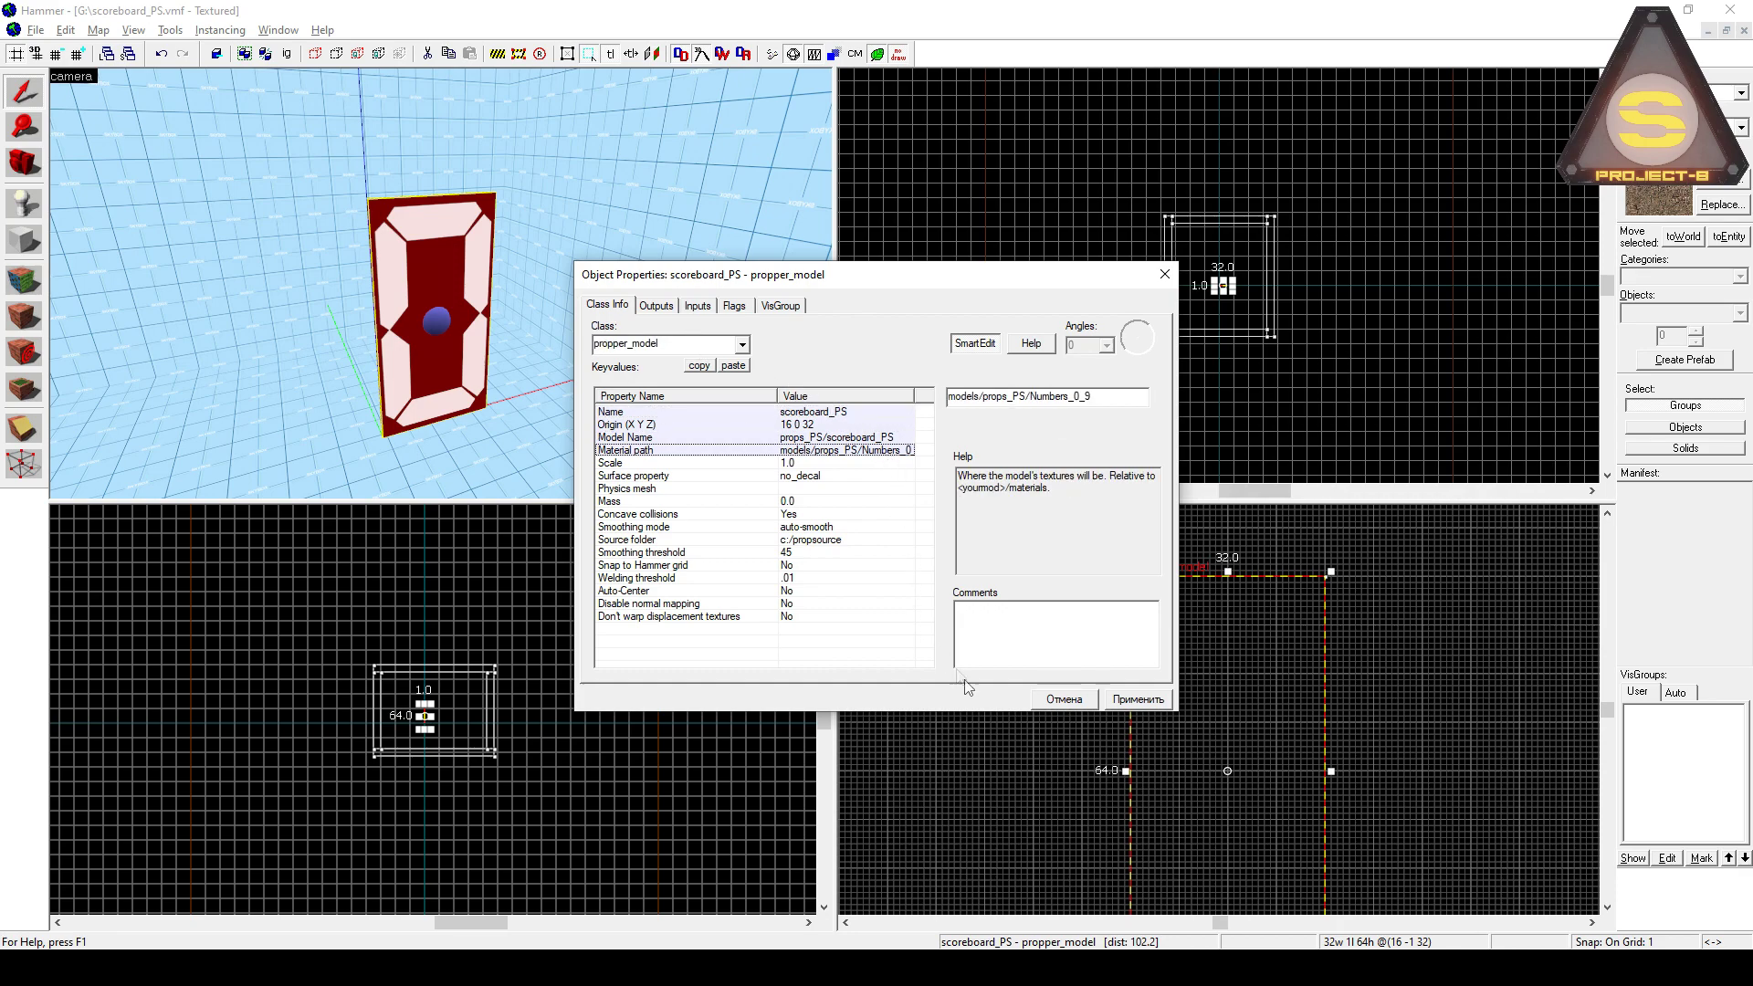
pyautogui.click(1062, 699)
# Place a propper_skins entity on the scoreboard panel and view its properties
pyautogui.hotkey('shift', 'e')
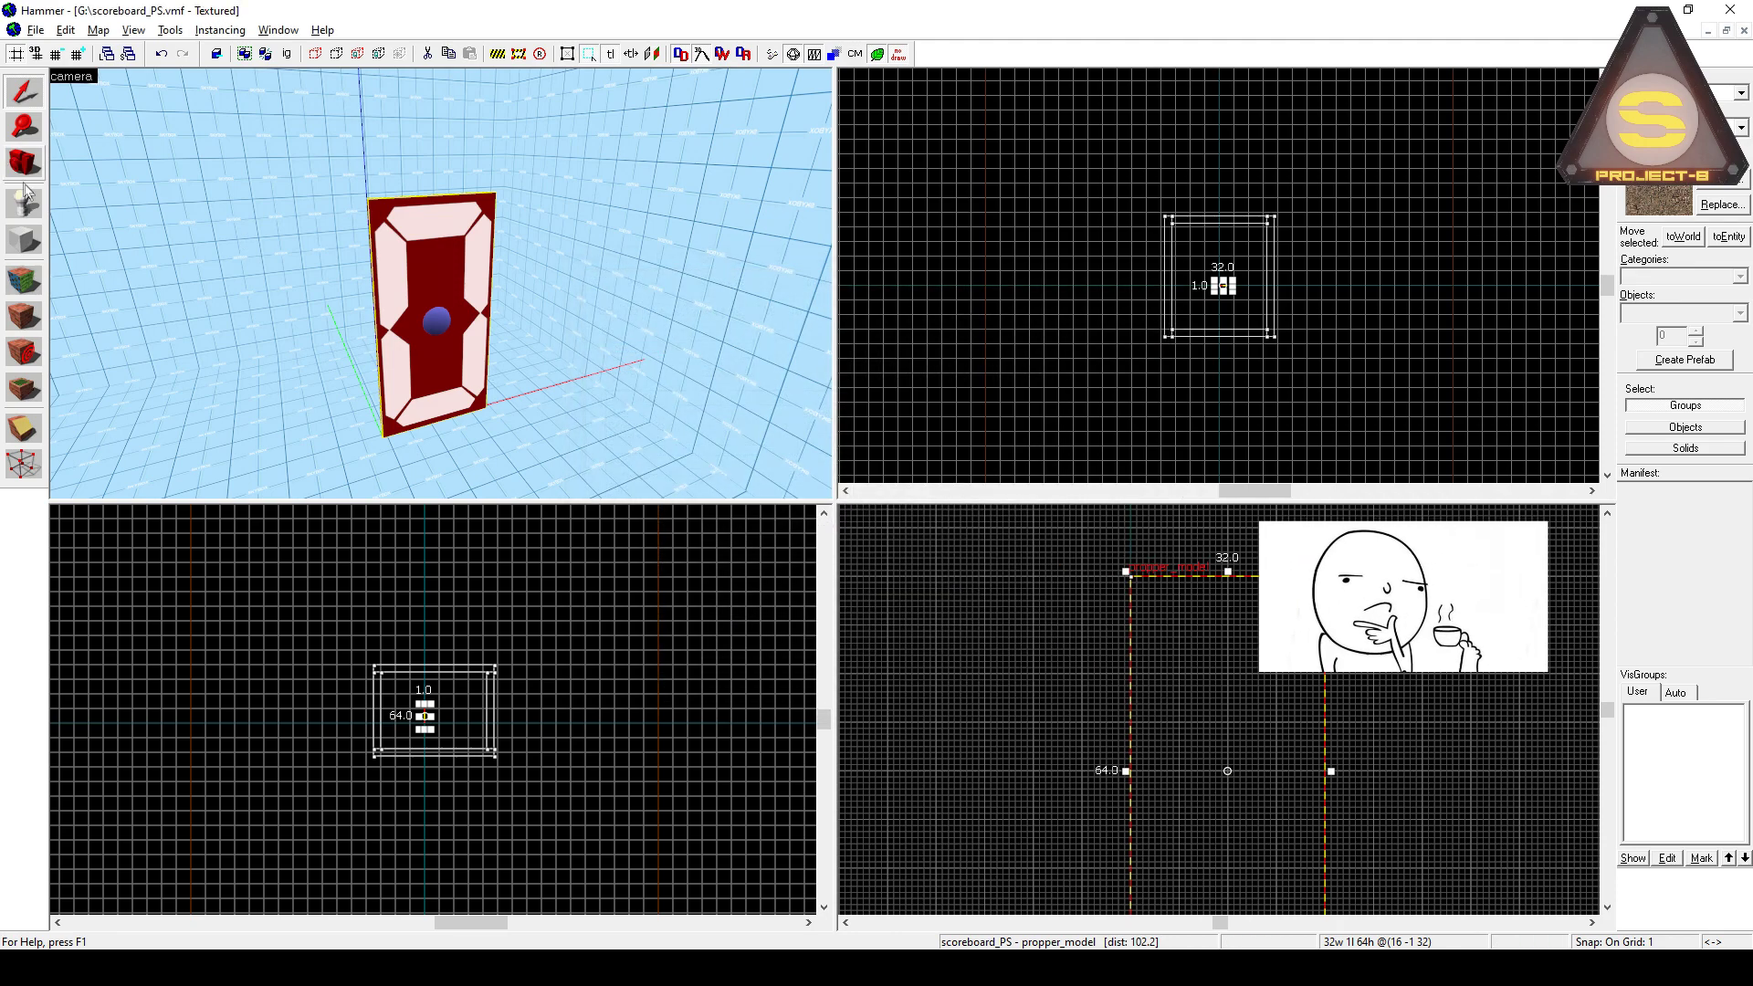
pyautogui.write('skin')
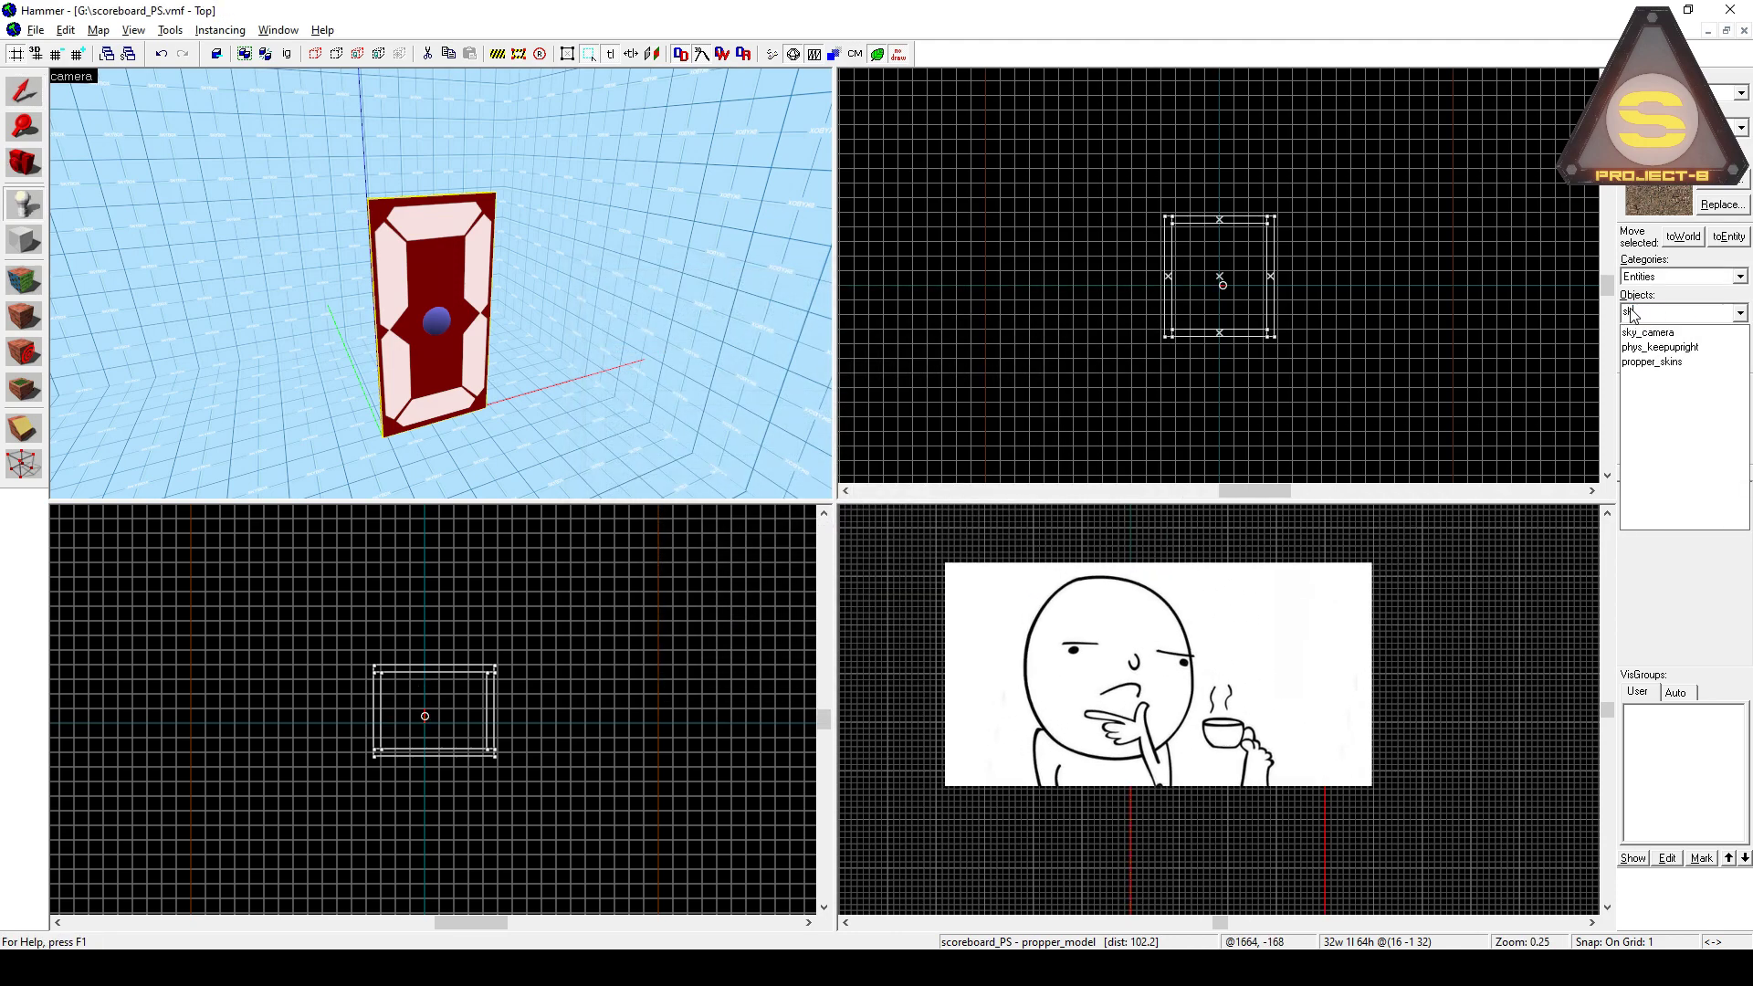
pyautogui.click(1652, 332)
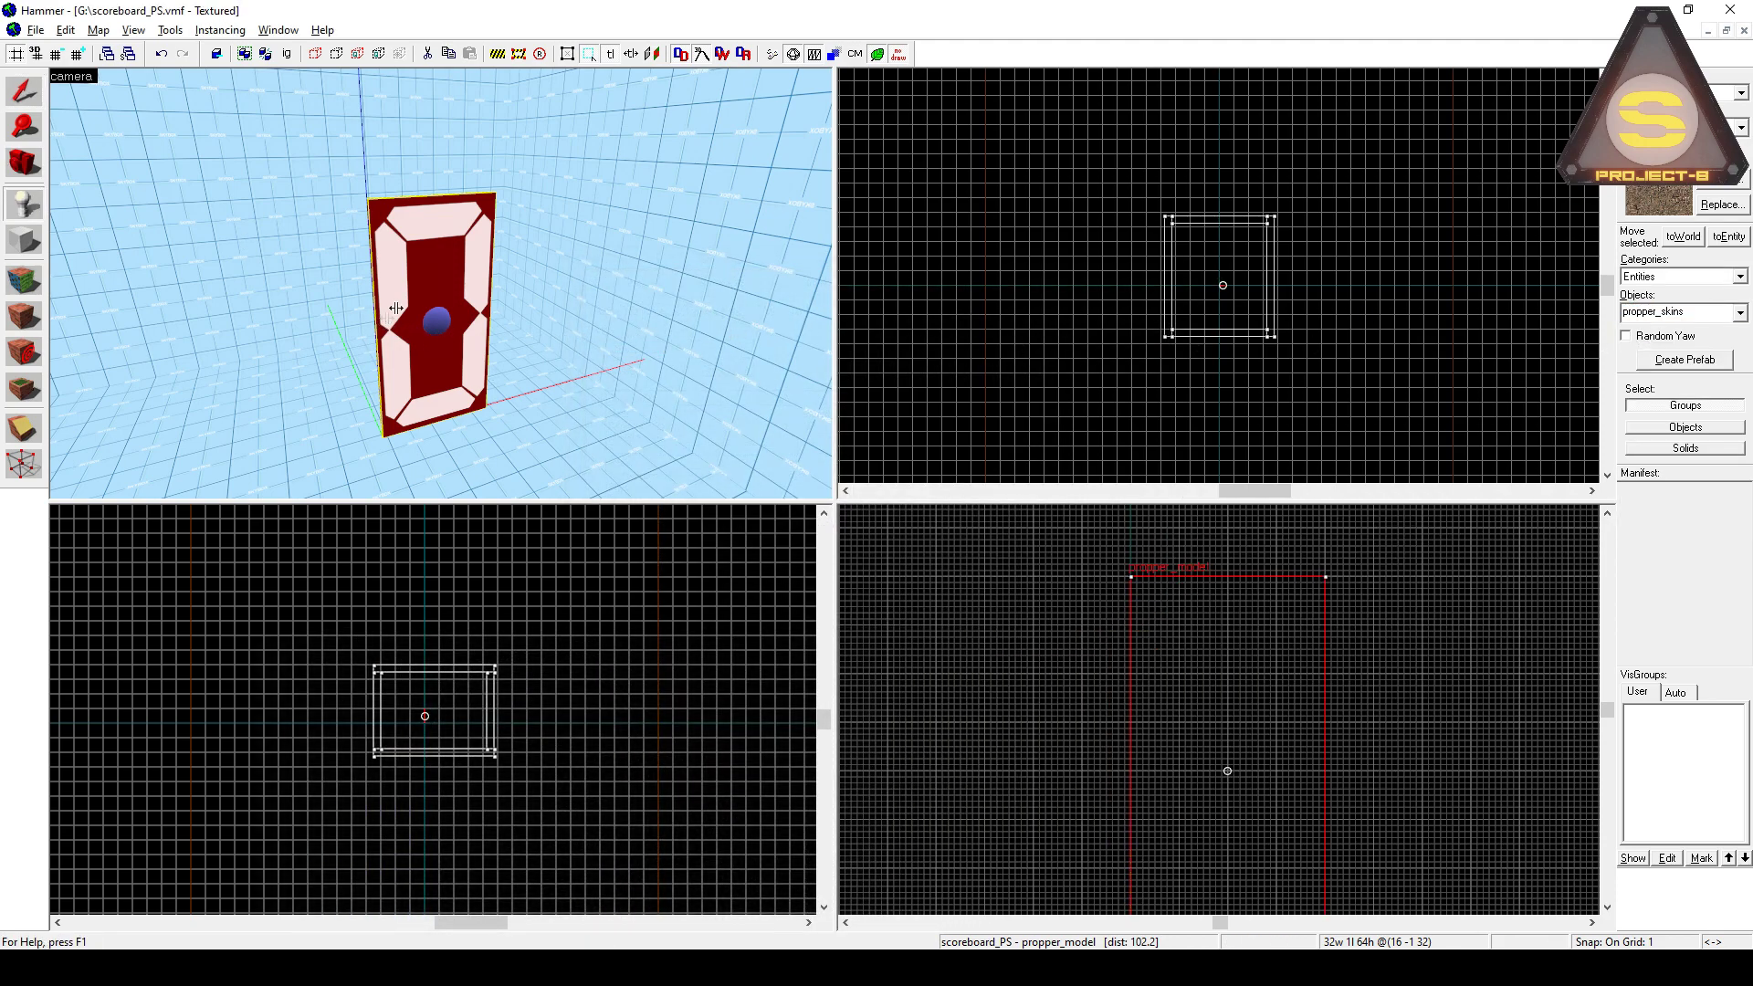
pyautogui.click(437, 290)
pyautogui.scroll(2, 503, 294)
pyautogui.hotkey('alt', 'Return')
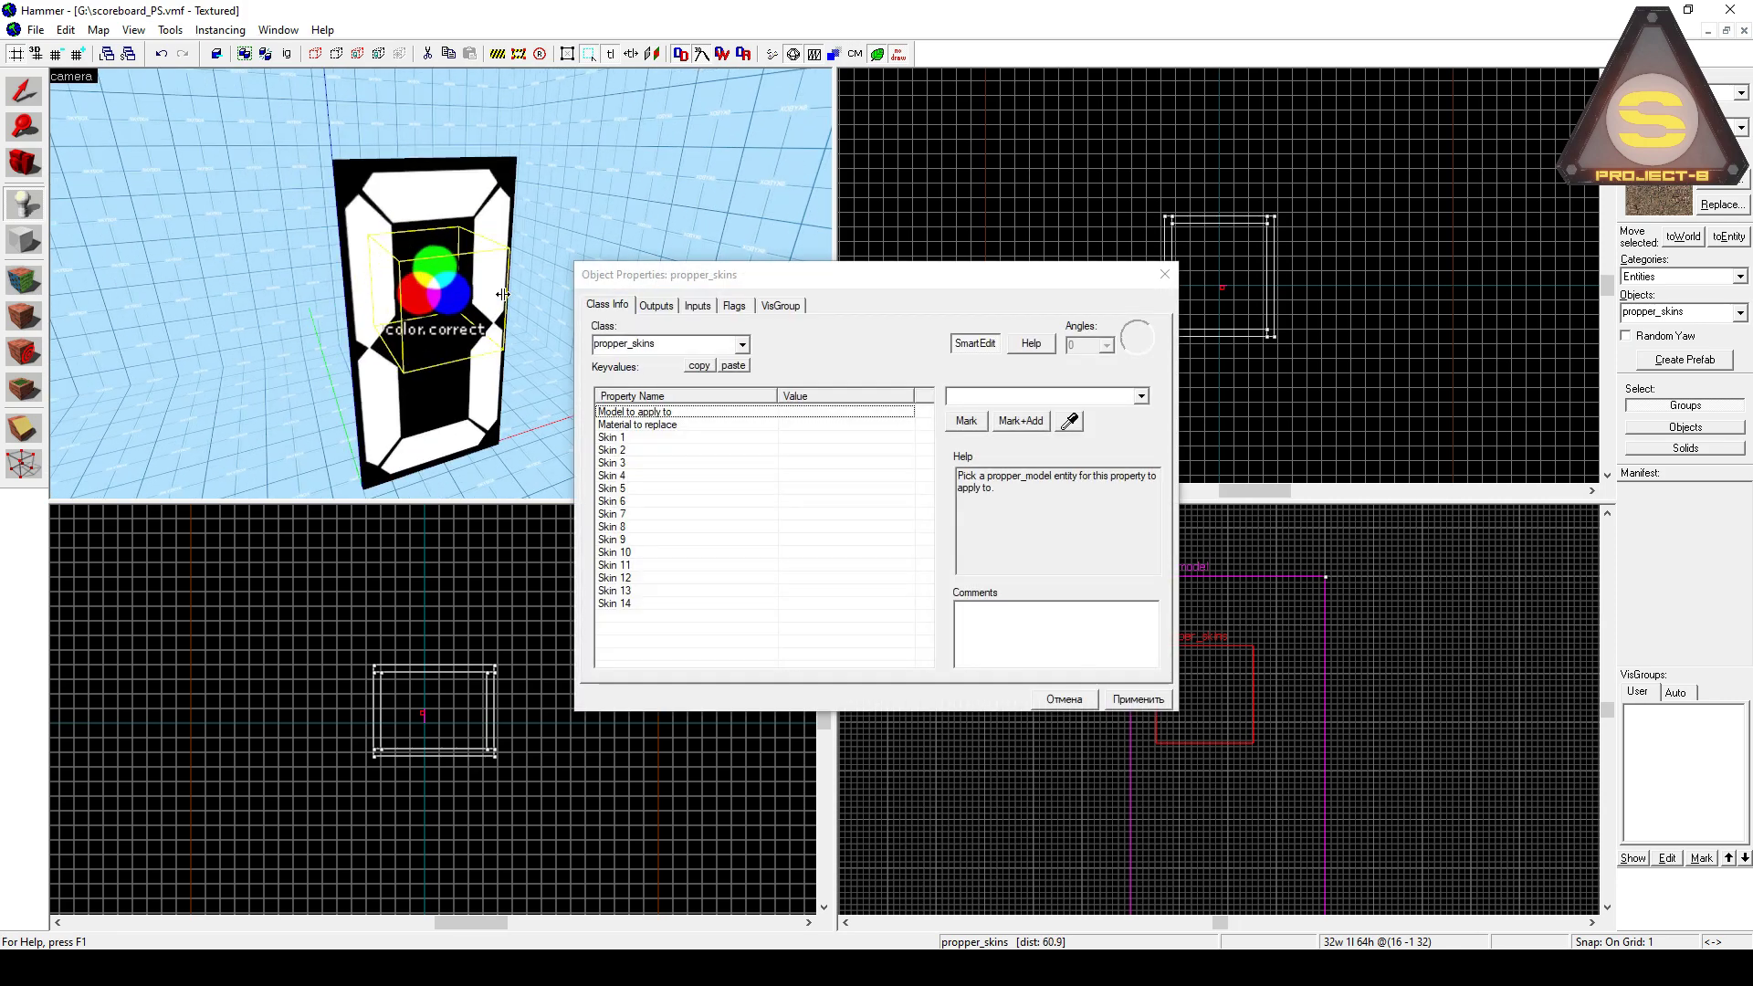
pyautogui.click(1066, 707)
# Delete the propper_skins entity and undo the extra one placed on the panel
pyautogui.press('Delete')
pyautogui.click(468, 313)
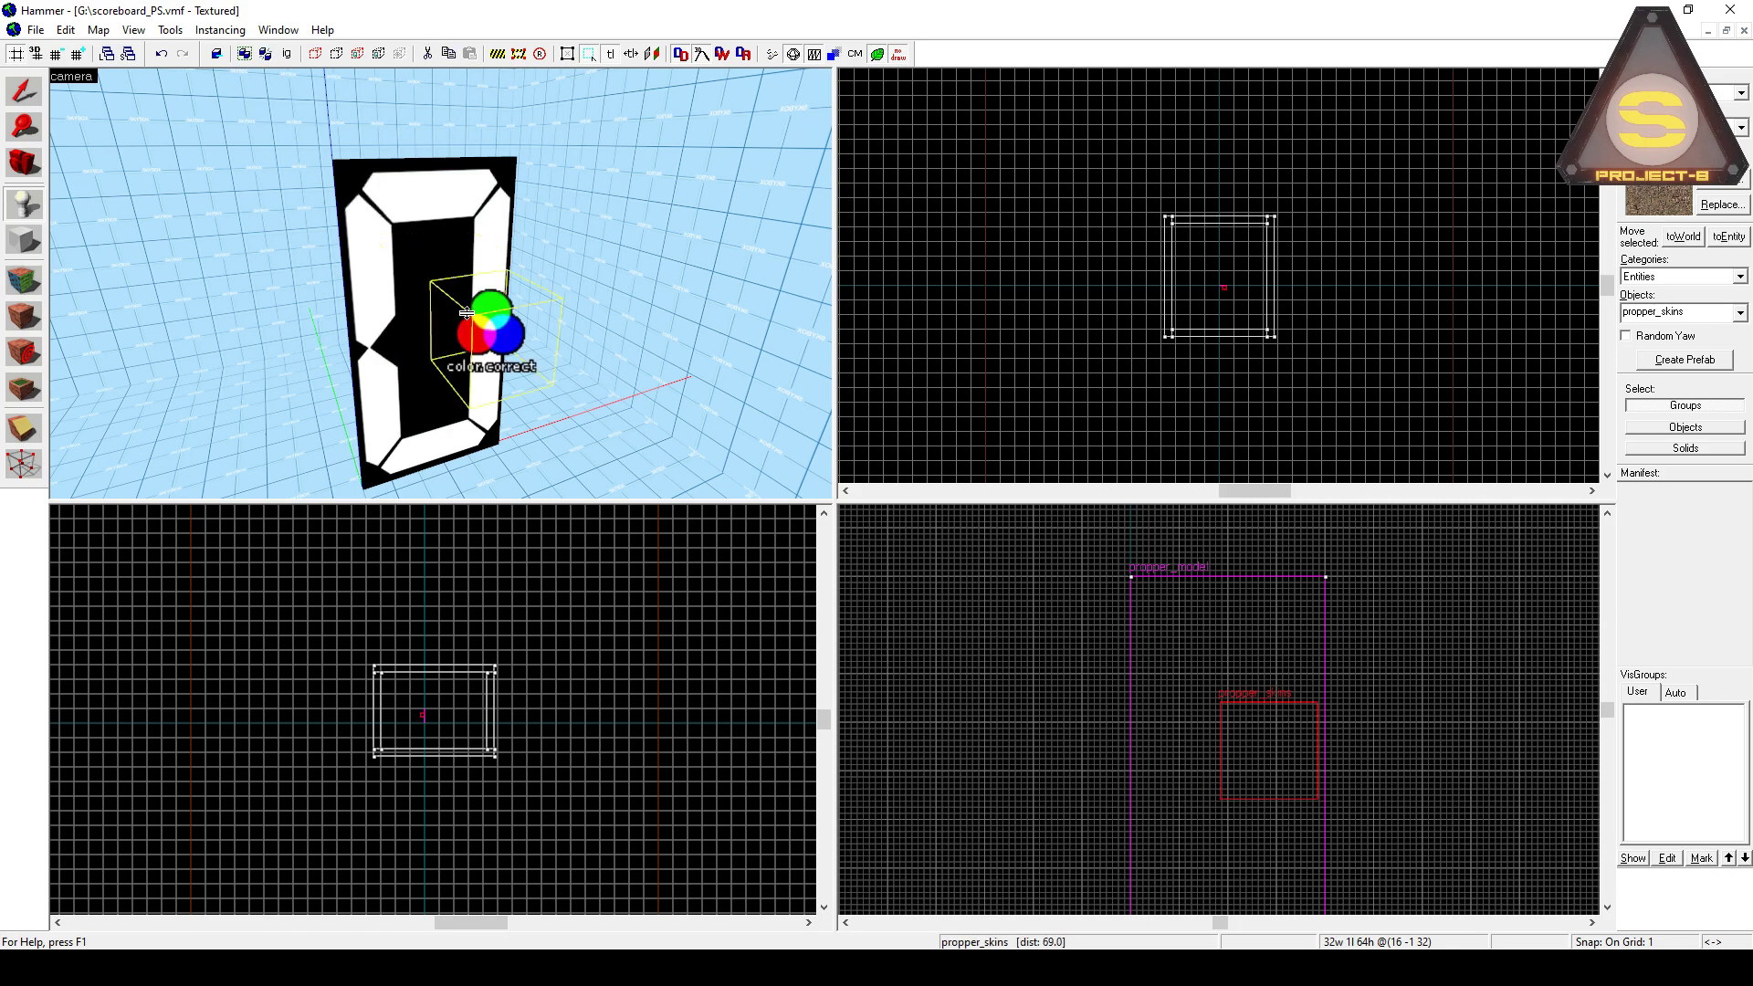
pyautogui.hotkey('ctrl', 'z')
# Select the scoreboard panel again and examine the Model Name and Material path of its propper_model entity
pyautogui.hotkey('shift', 's')
pyautogui.click(419, 294)
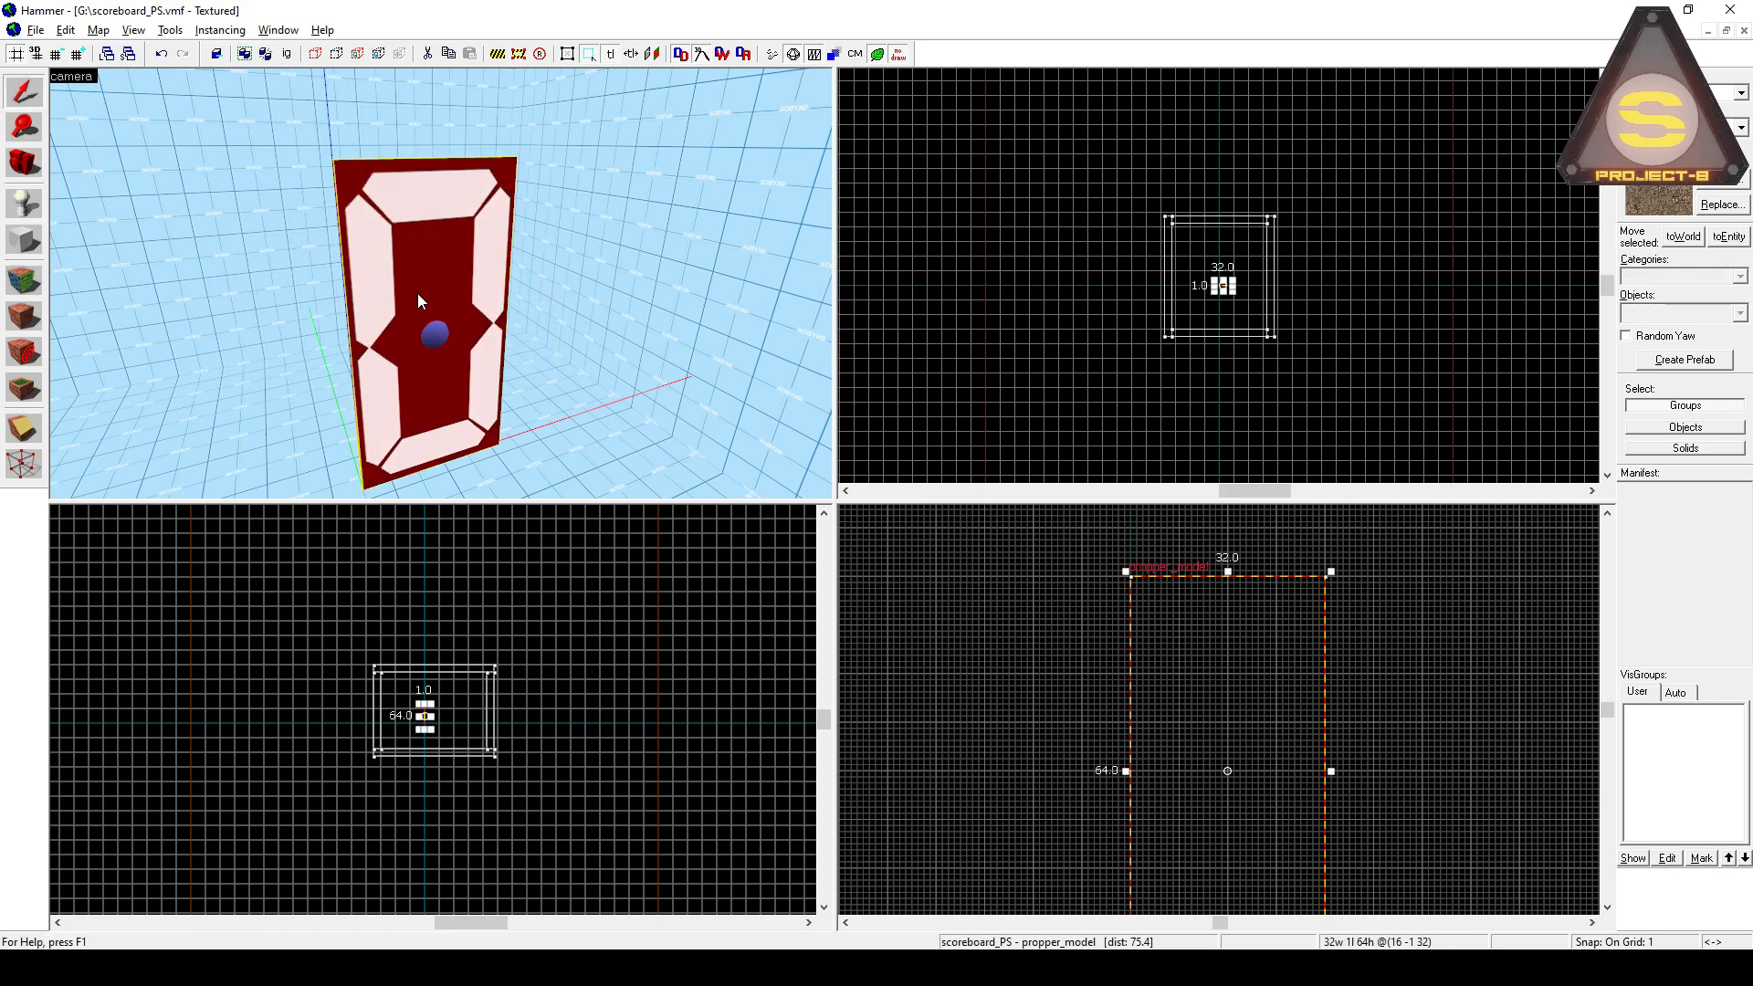
pyautogui.hotkey('alt', 'Return')
pyautogui.click(860, 439)
pyautogui.click(866, 451)
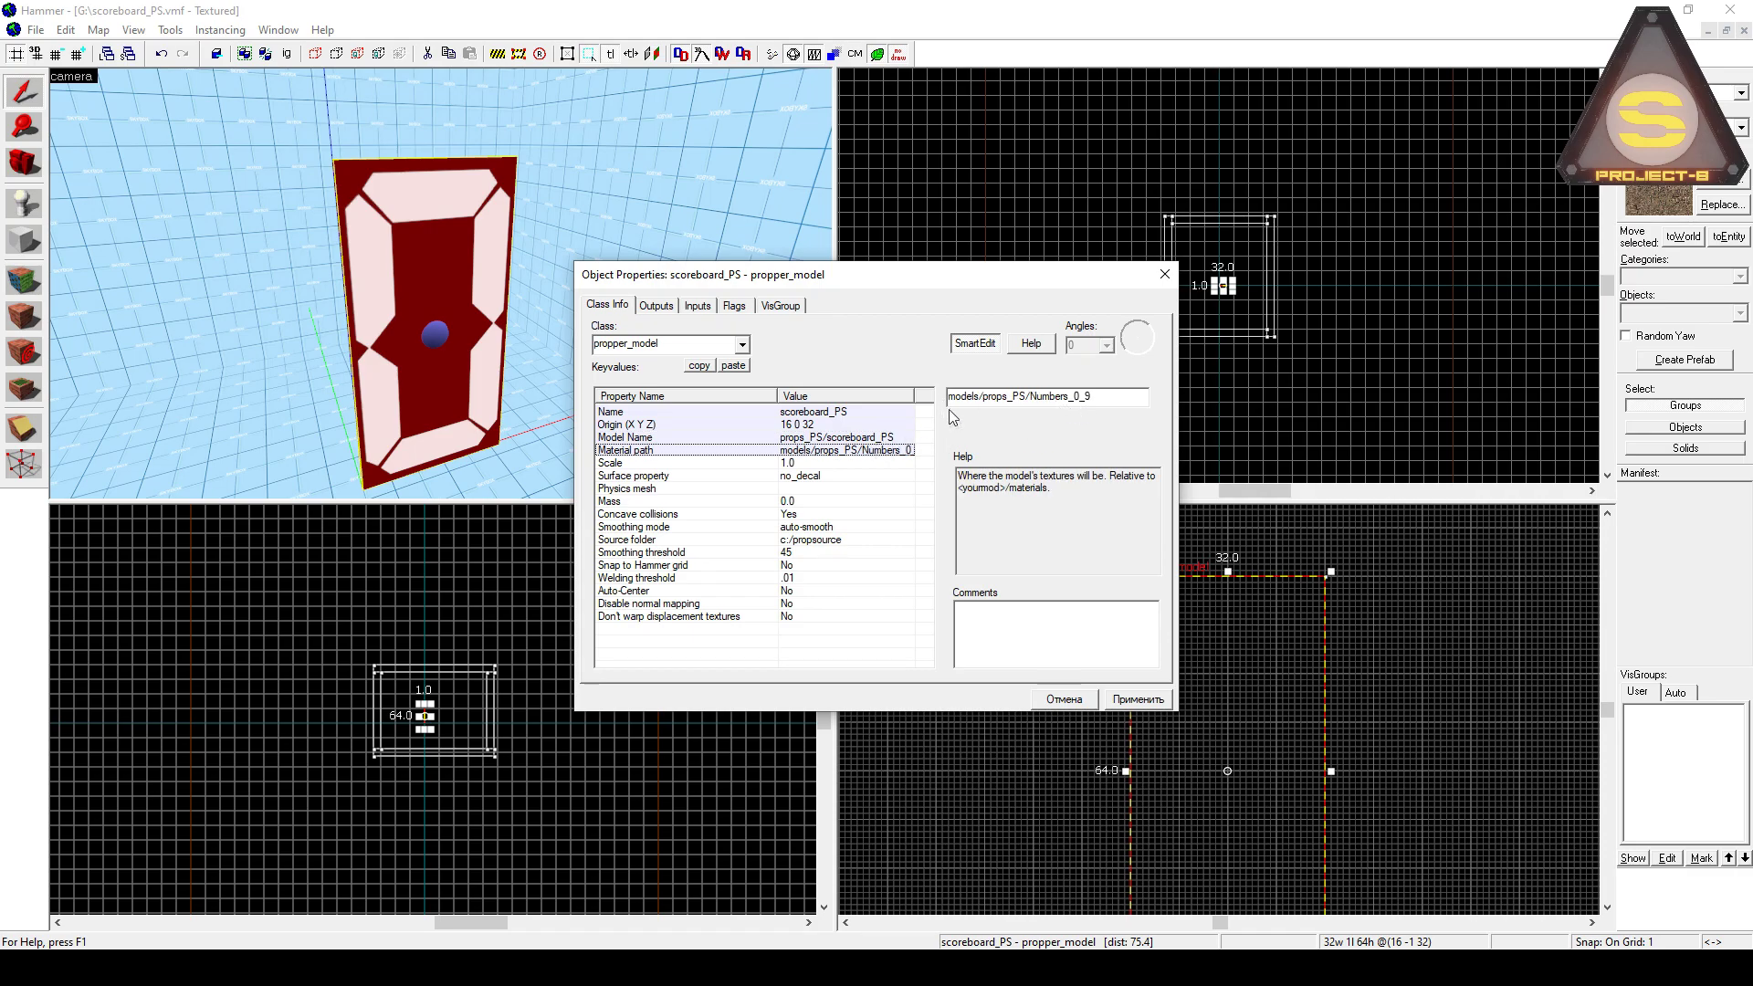
pyautogui.click(1062, 699)
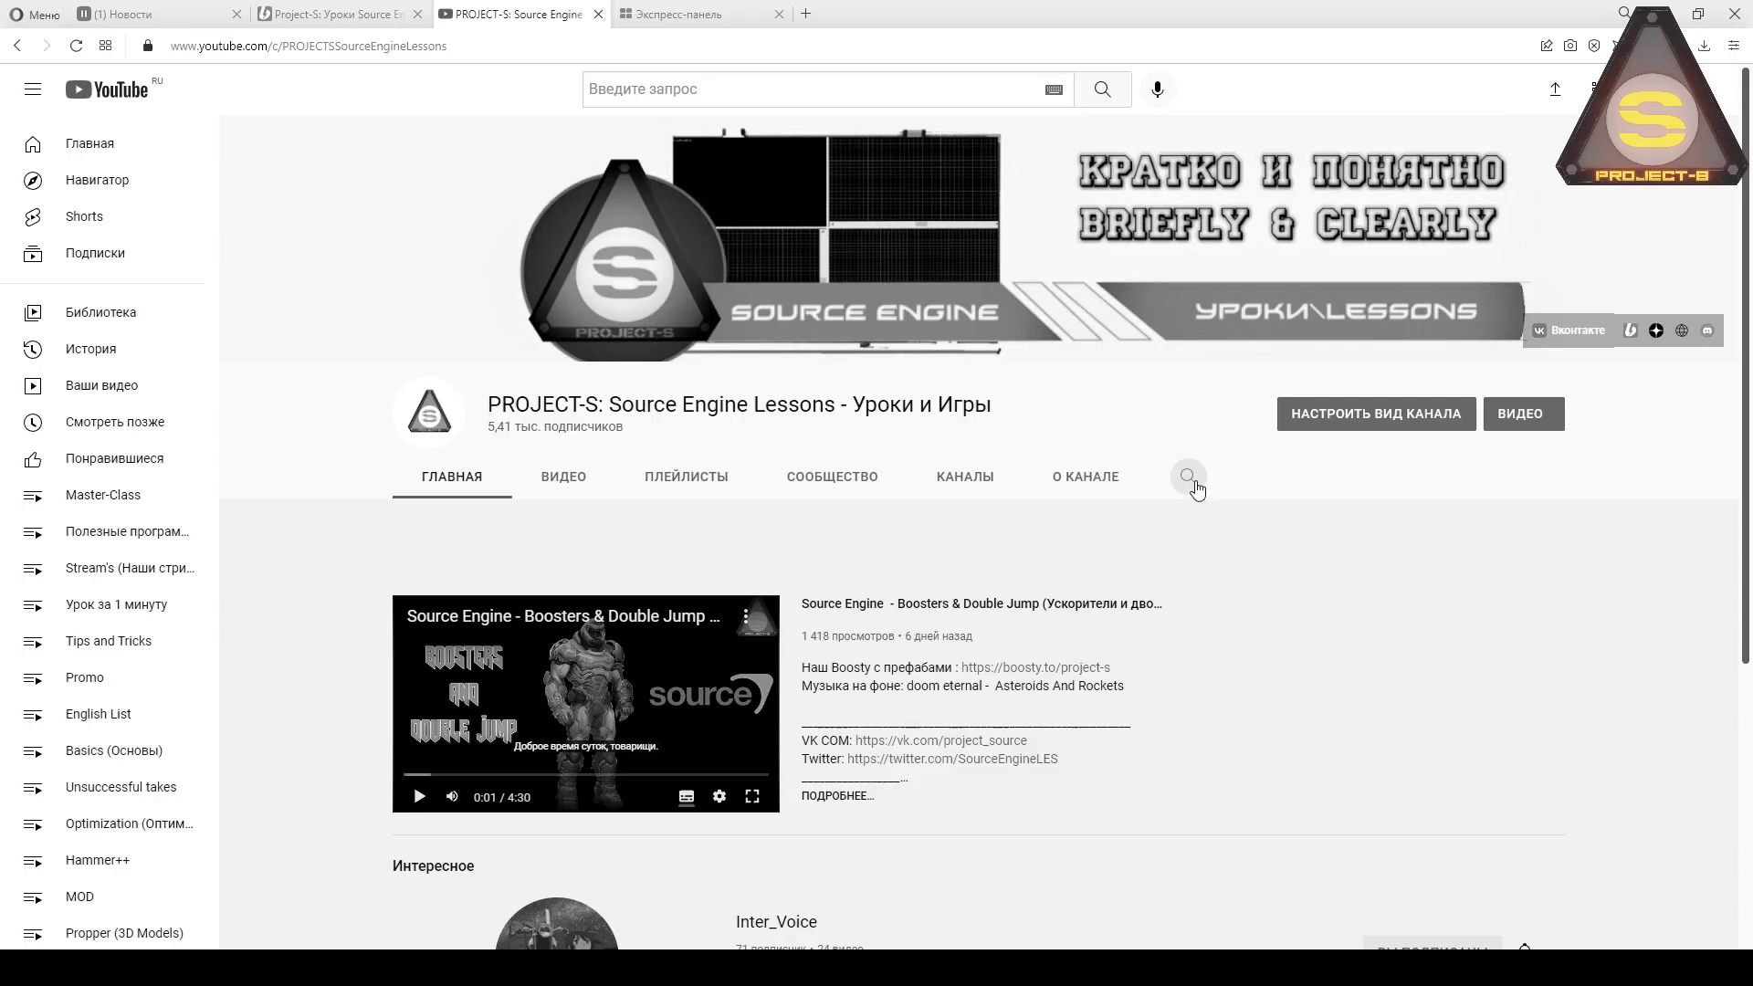
# Switch to the browser and search the PROJECT-S YouTube channel for "скин"
pyautogui.click(1187, 475)
pyautogui.write('скин')
pyautogui.press('Return')
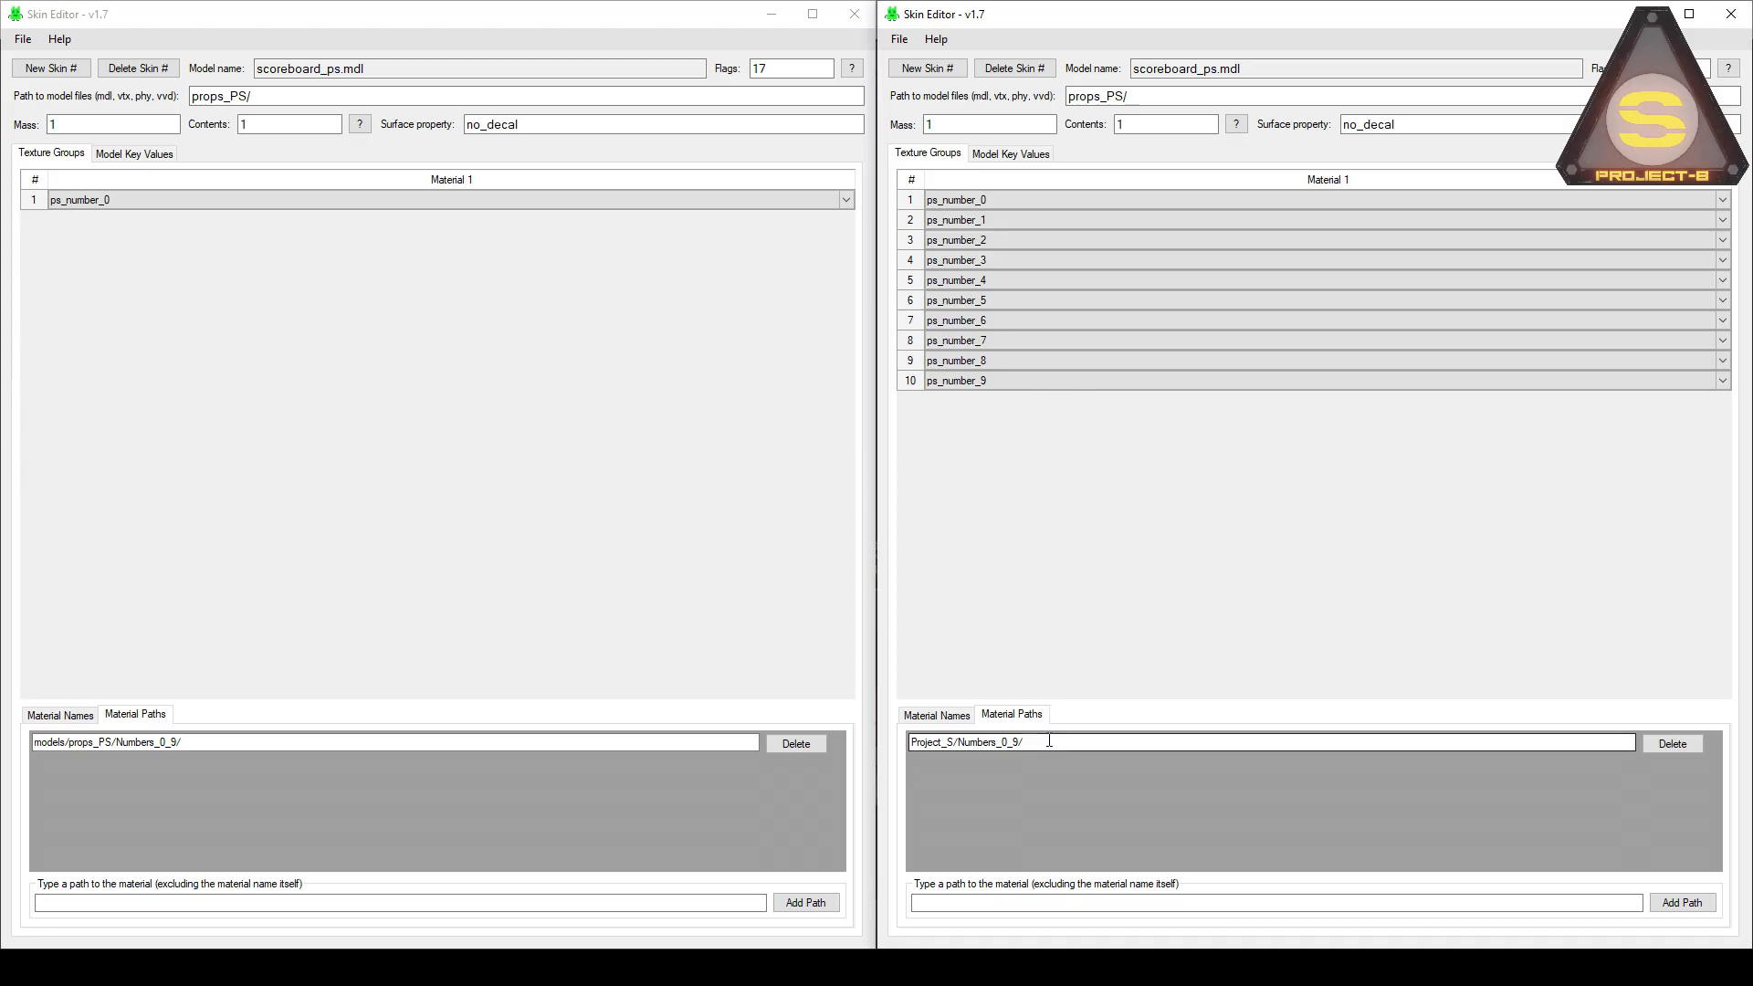
# Switch to Skin Editor, highlight the ten-skin model's material path, and view its material names
pyautogui.moveTo(1053, 742); pyautogui.dragTo(891, 762)
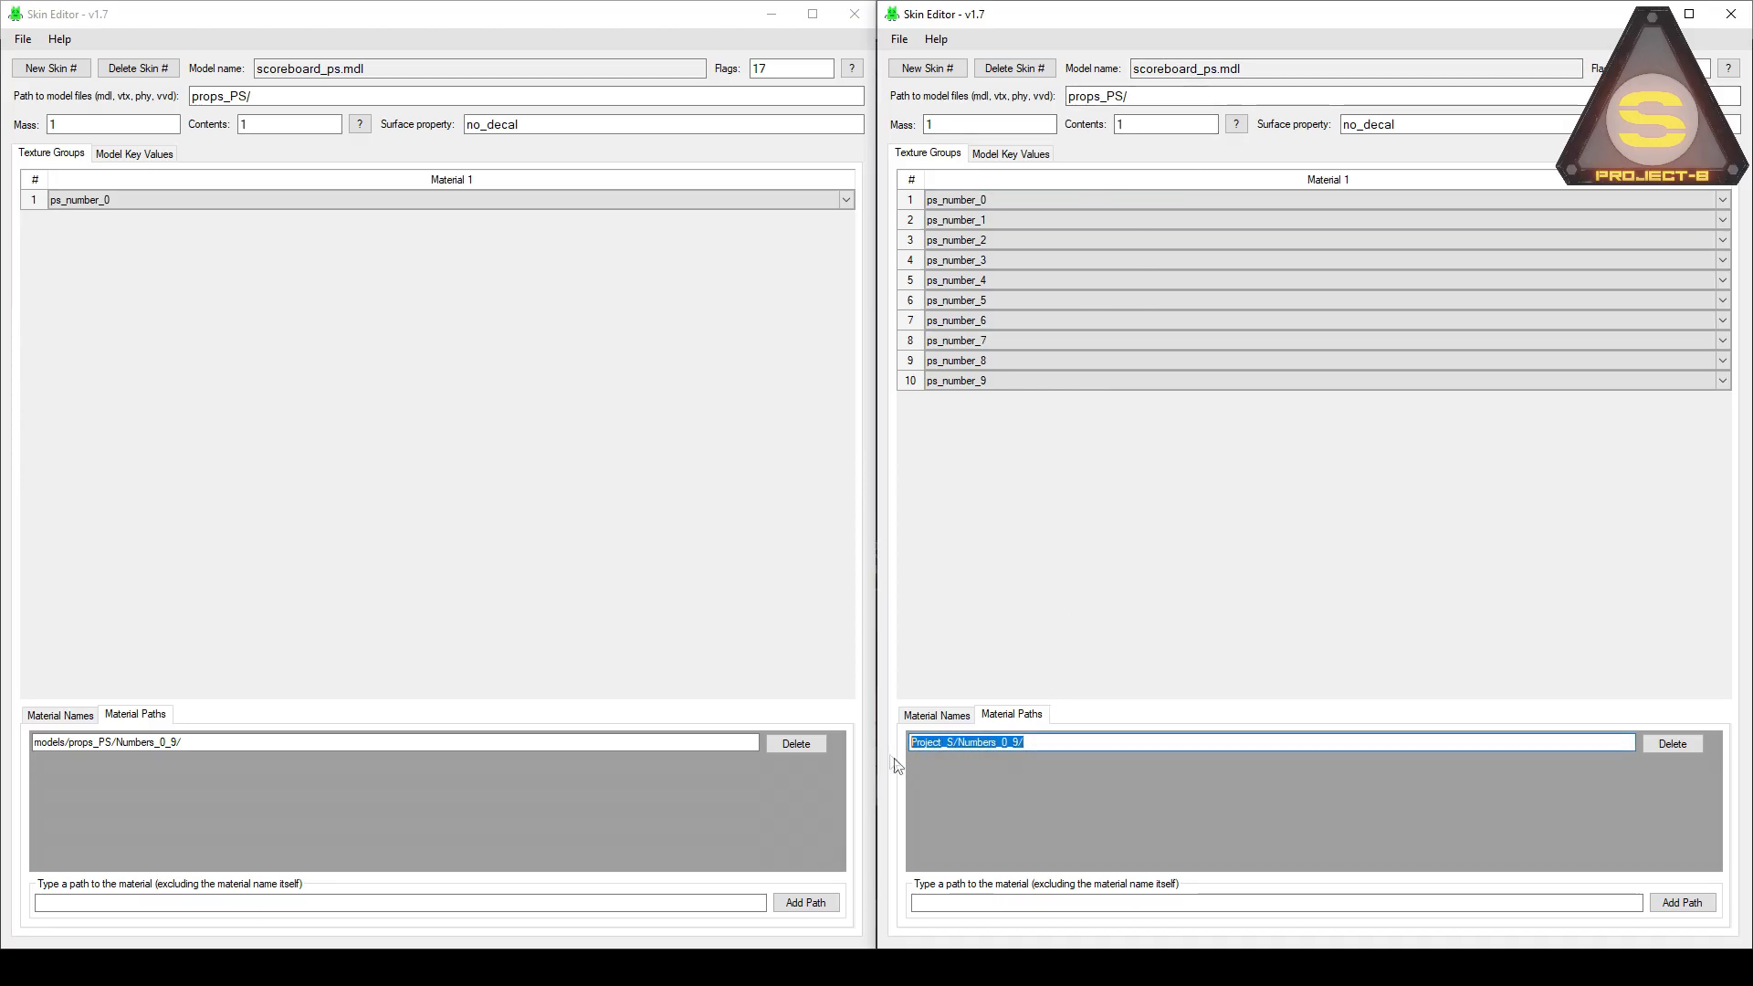
pyautogui.click(958, 715)
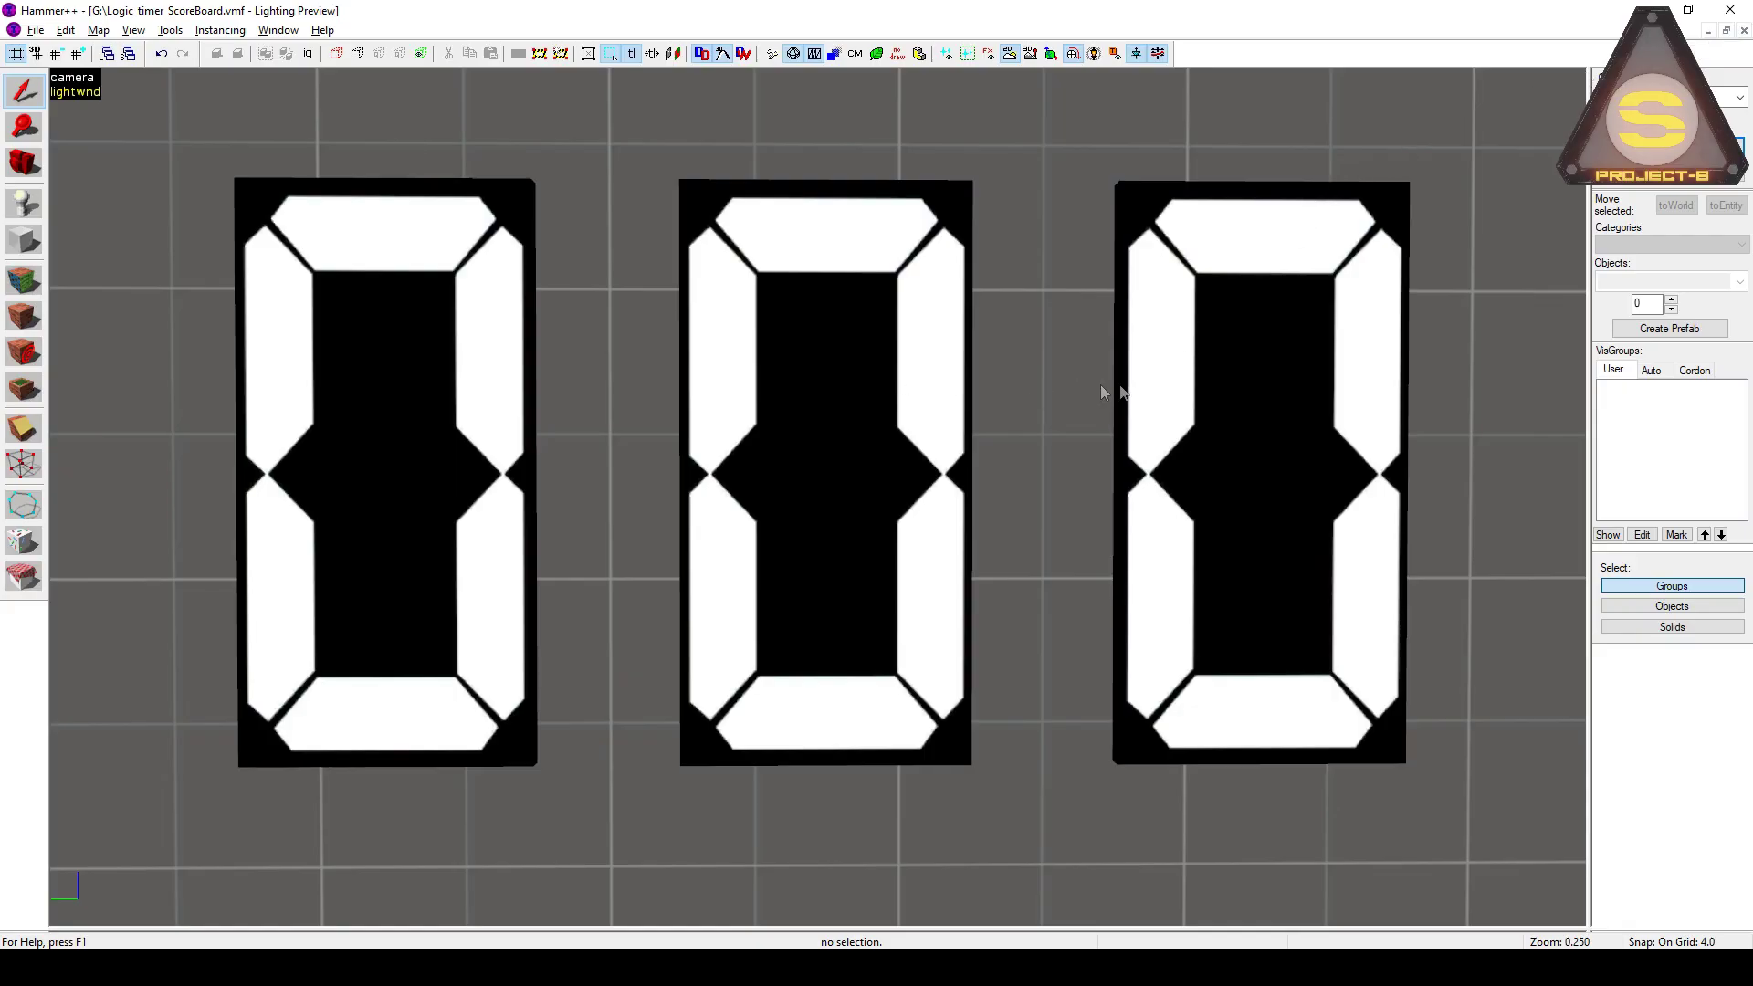
# Switch to Hammer++ and open the properties of the rightmost digit model to check its name and skin
pyautogui.doubleClick(1186, 390)
pyautogui.press('z')
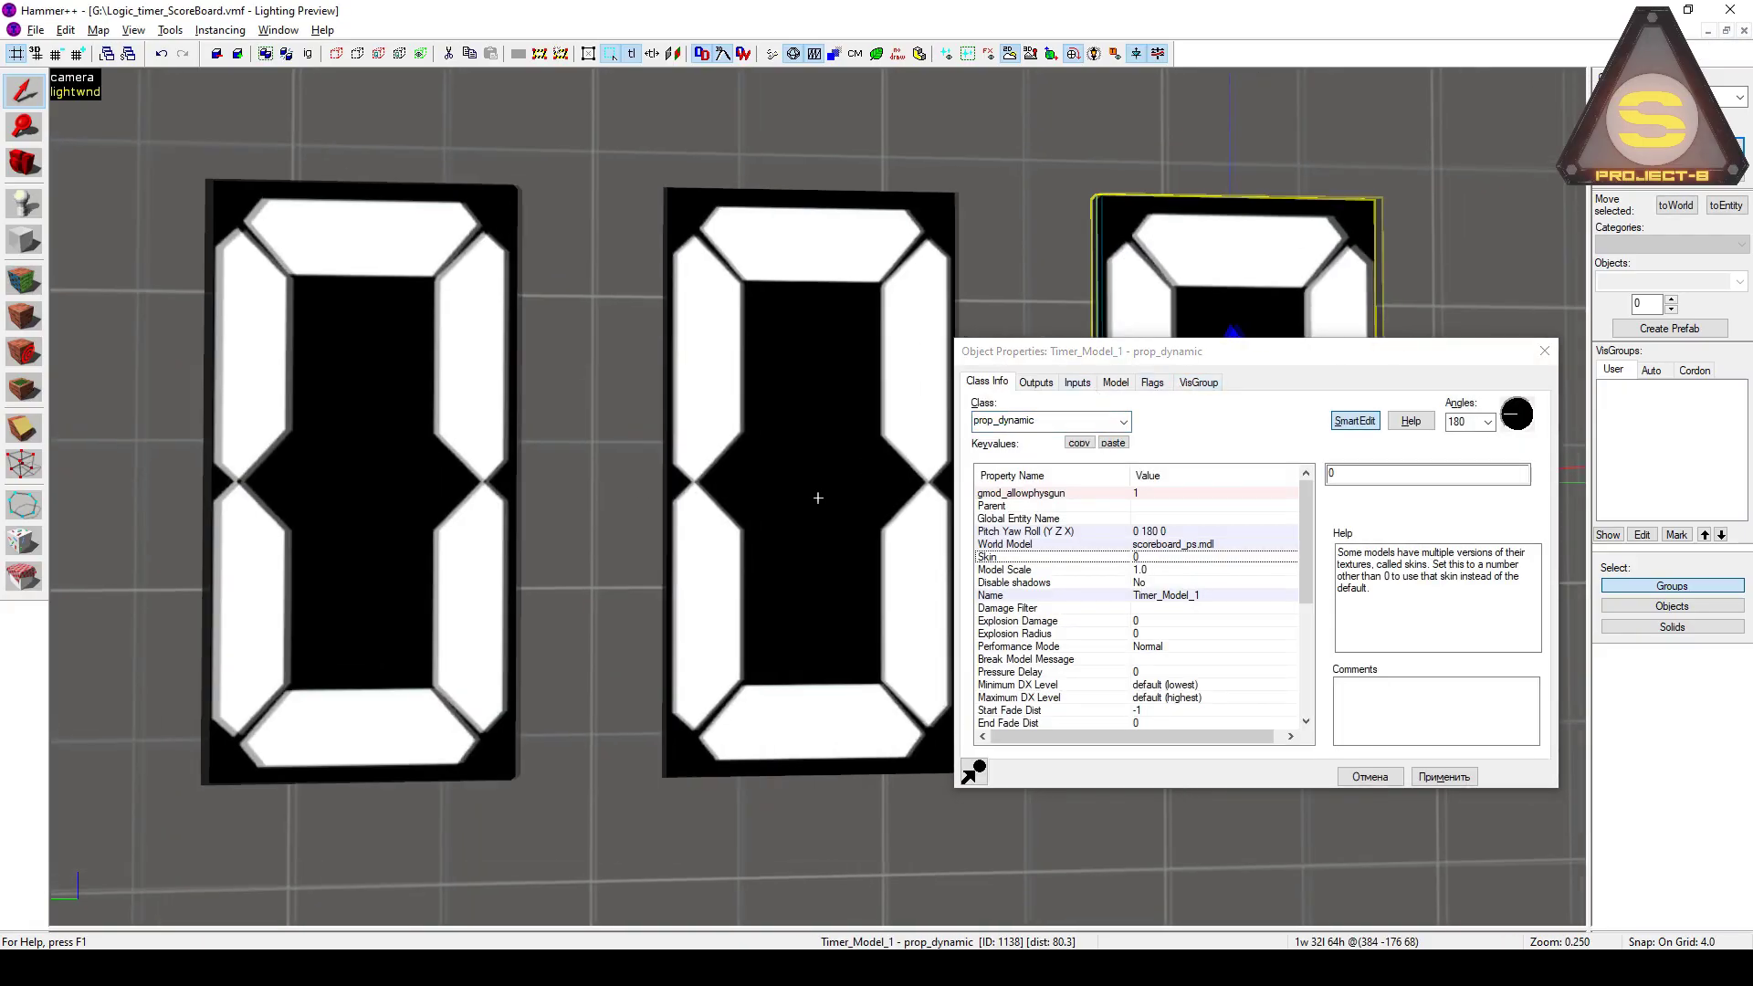
pyautogui.press('s')
pyautogui.press('w')
pyautogui.scroll(-3, 818, 498)
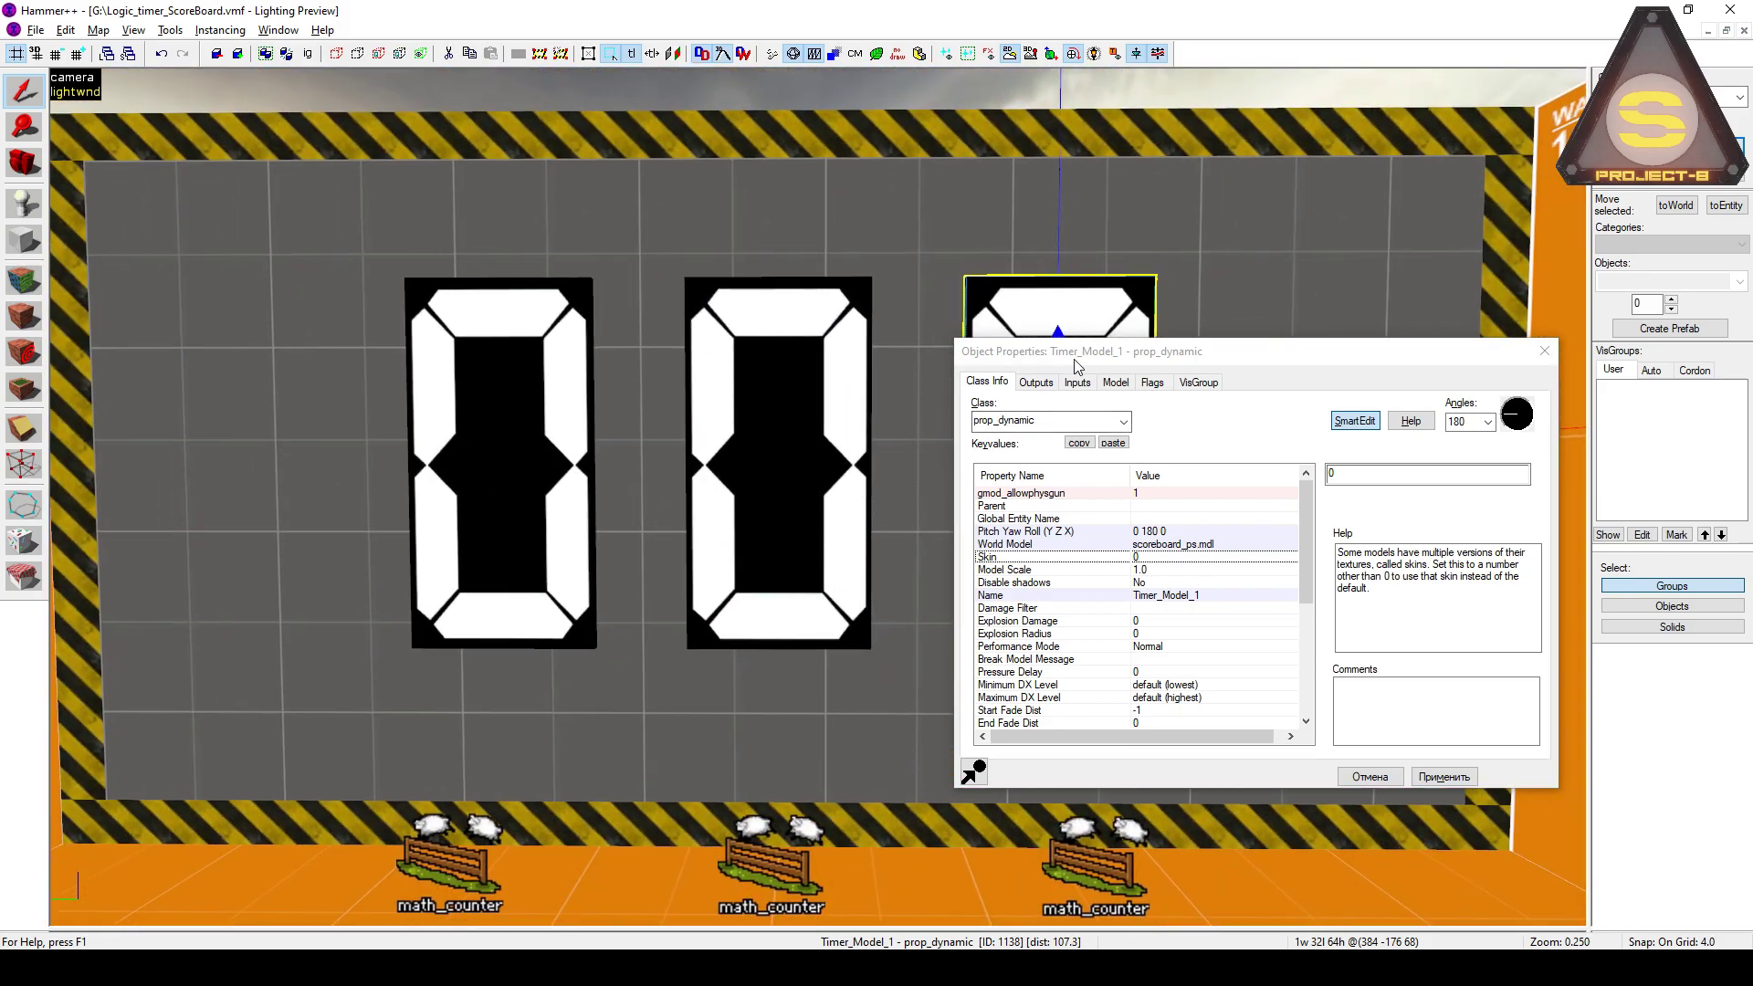
# Examine the properties of the three math_counter entities in turn, ending with the Maximum Legal Value of Timer_Math_3
pyautogui.scroll(6, 818, 497)
pyautogui.press('z')
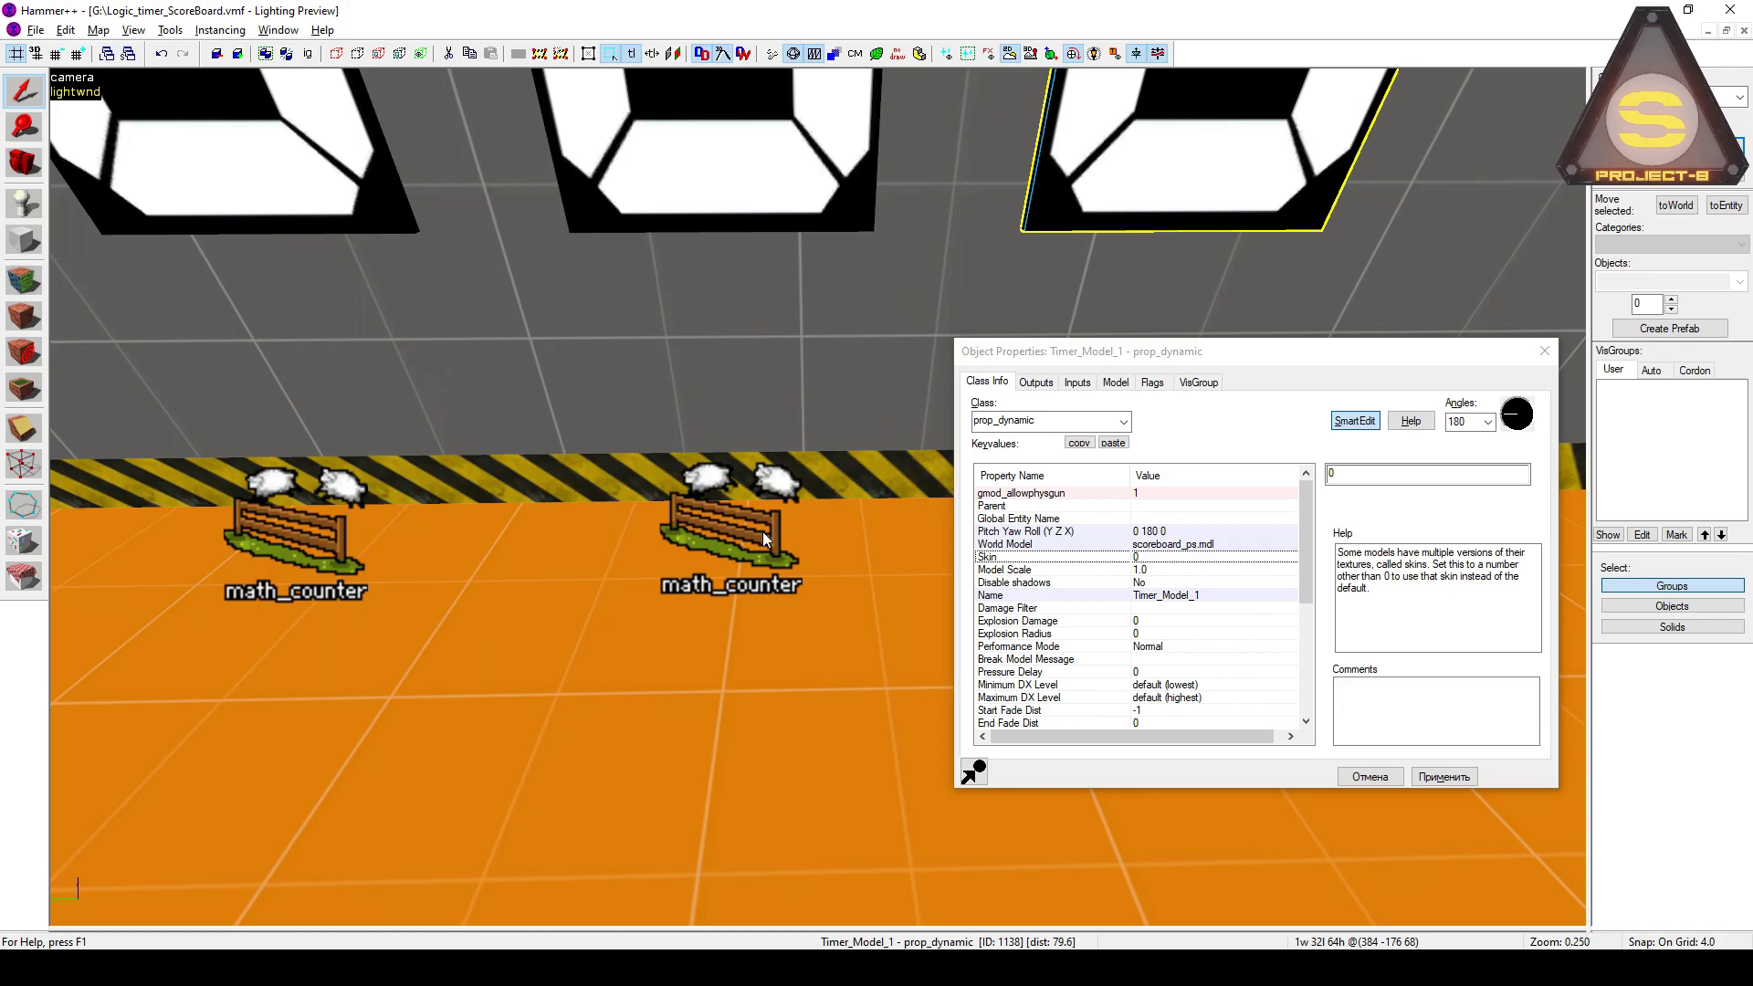
pyautogui.press('d')
pyautogui.click(867, 529)
pyautogui.press('a')
pyautogui.press('a')
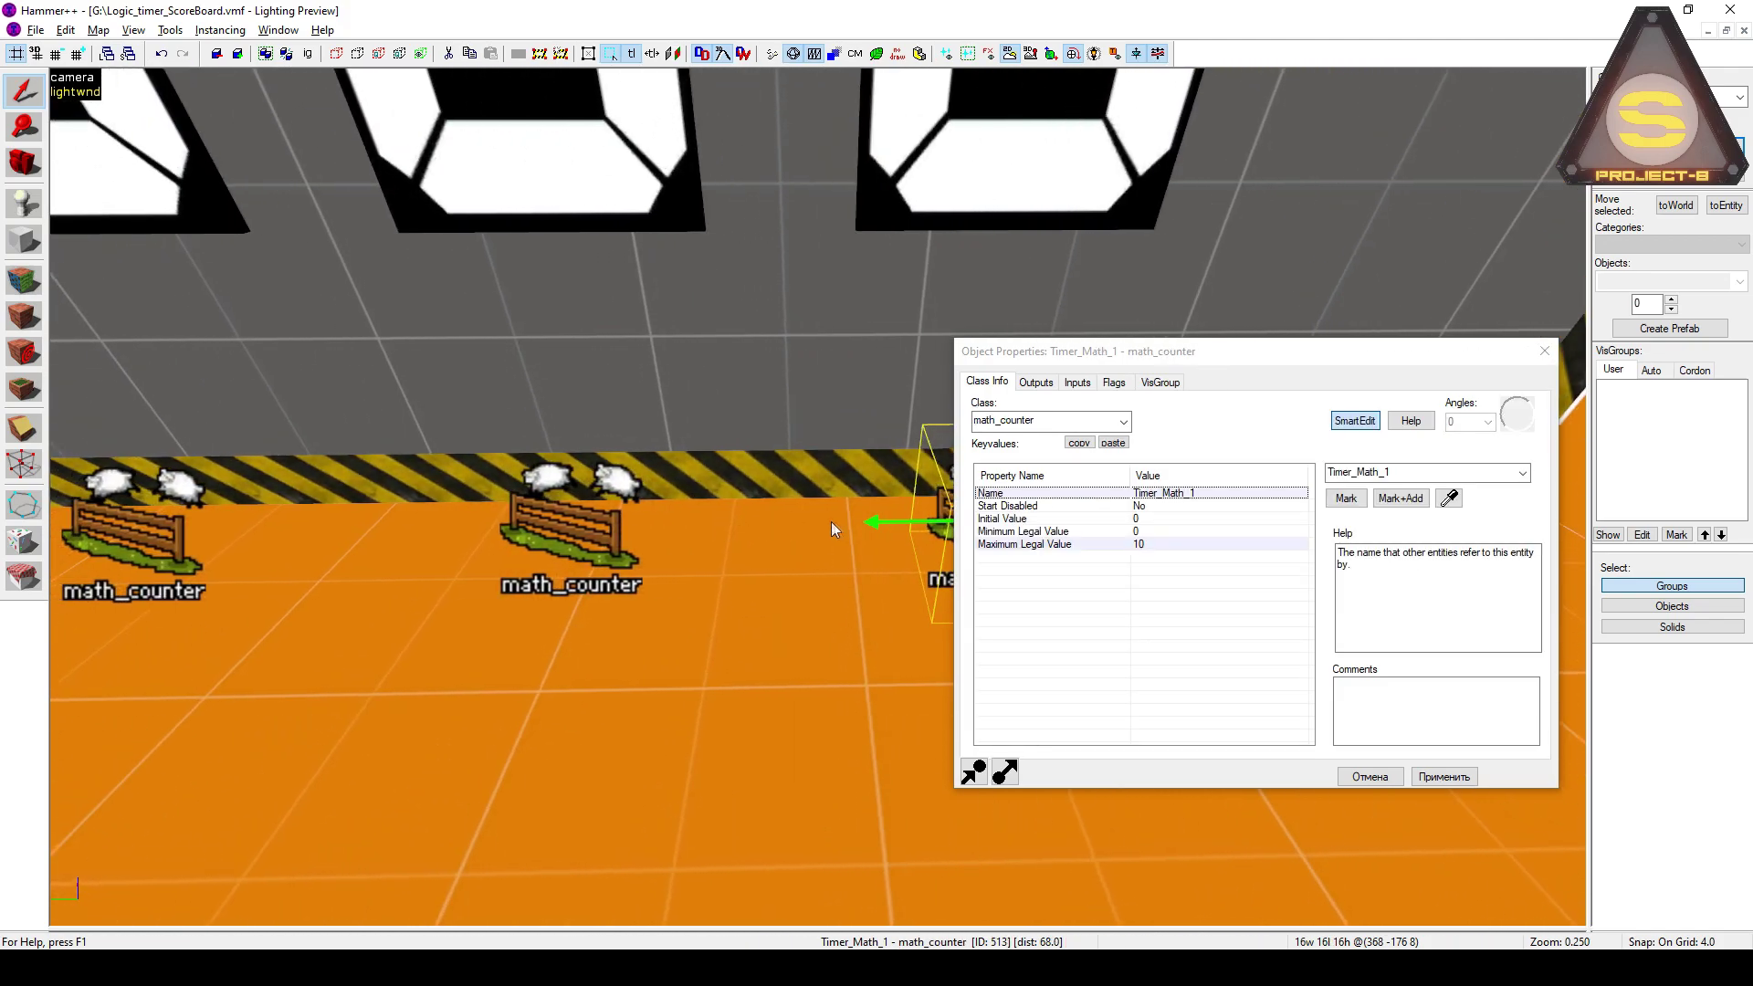
pyautogui.click(626, 524)
pyautogui.click(199, 532)
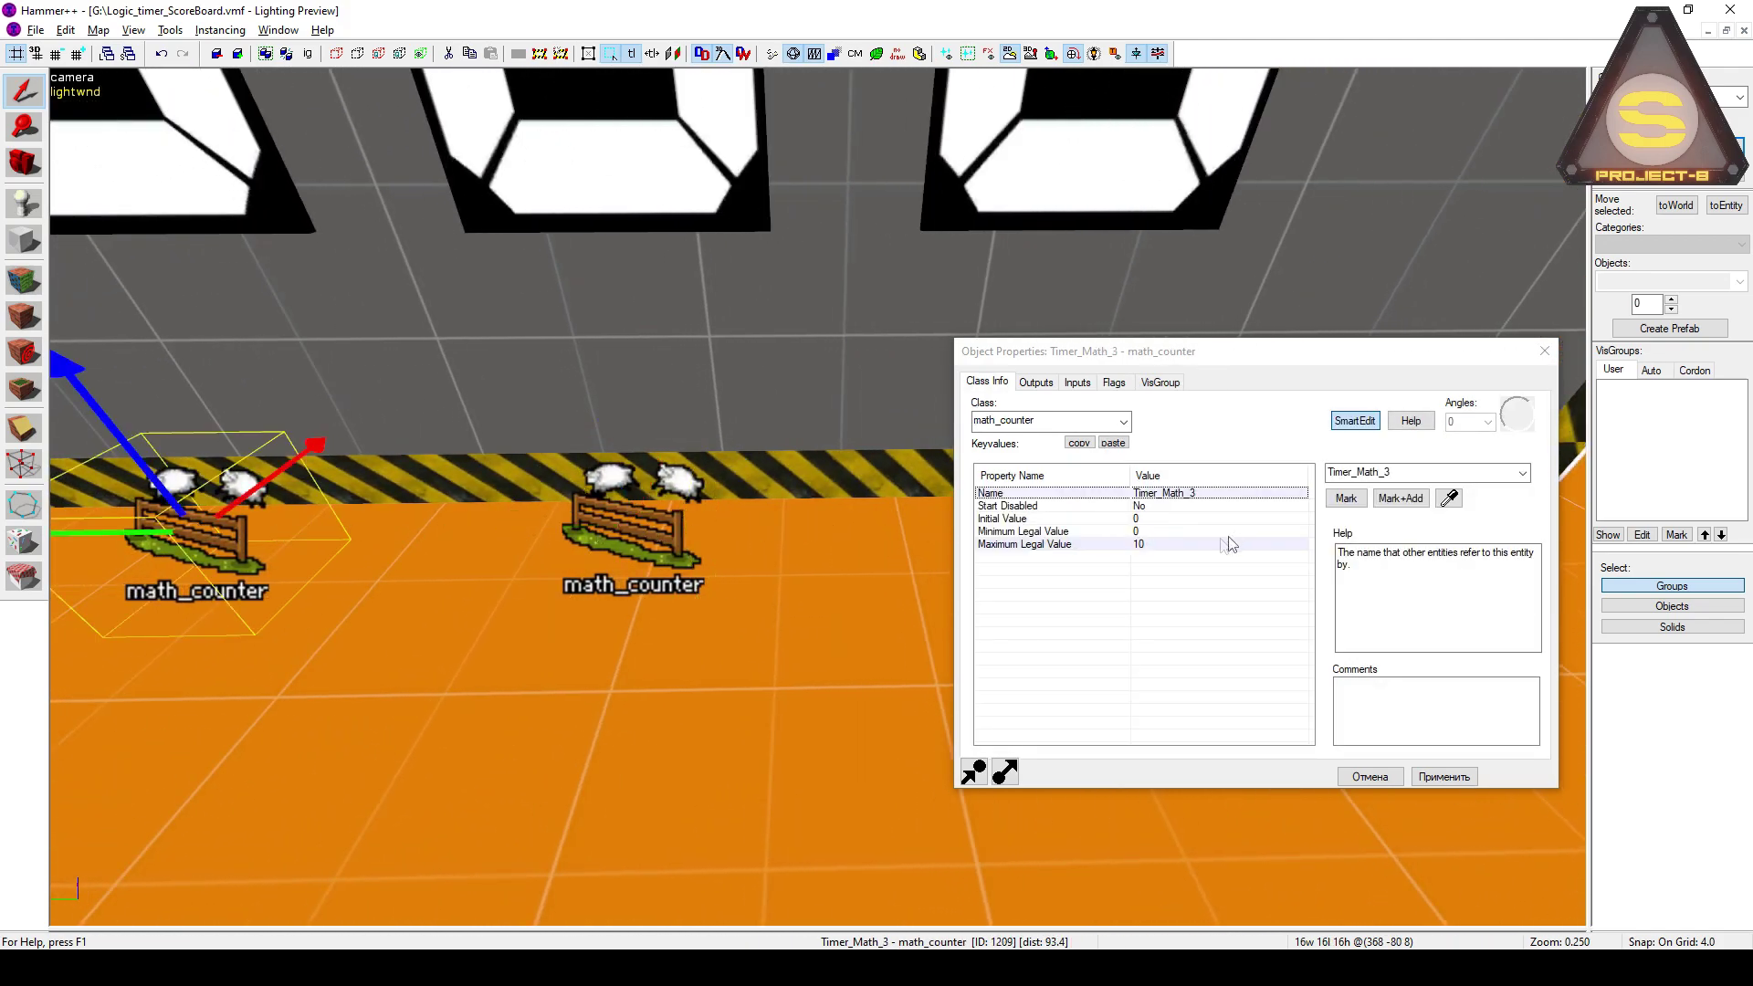
pyautogui.click(1234, 543)
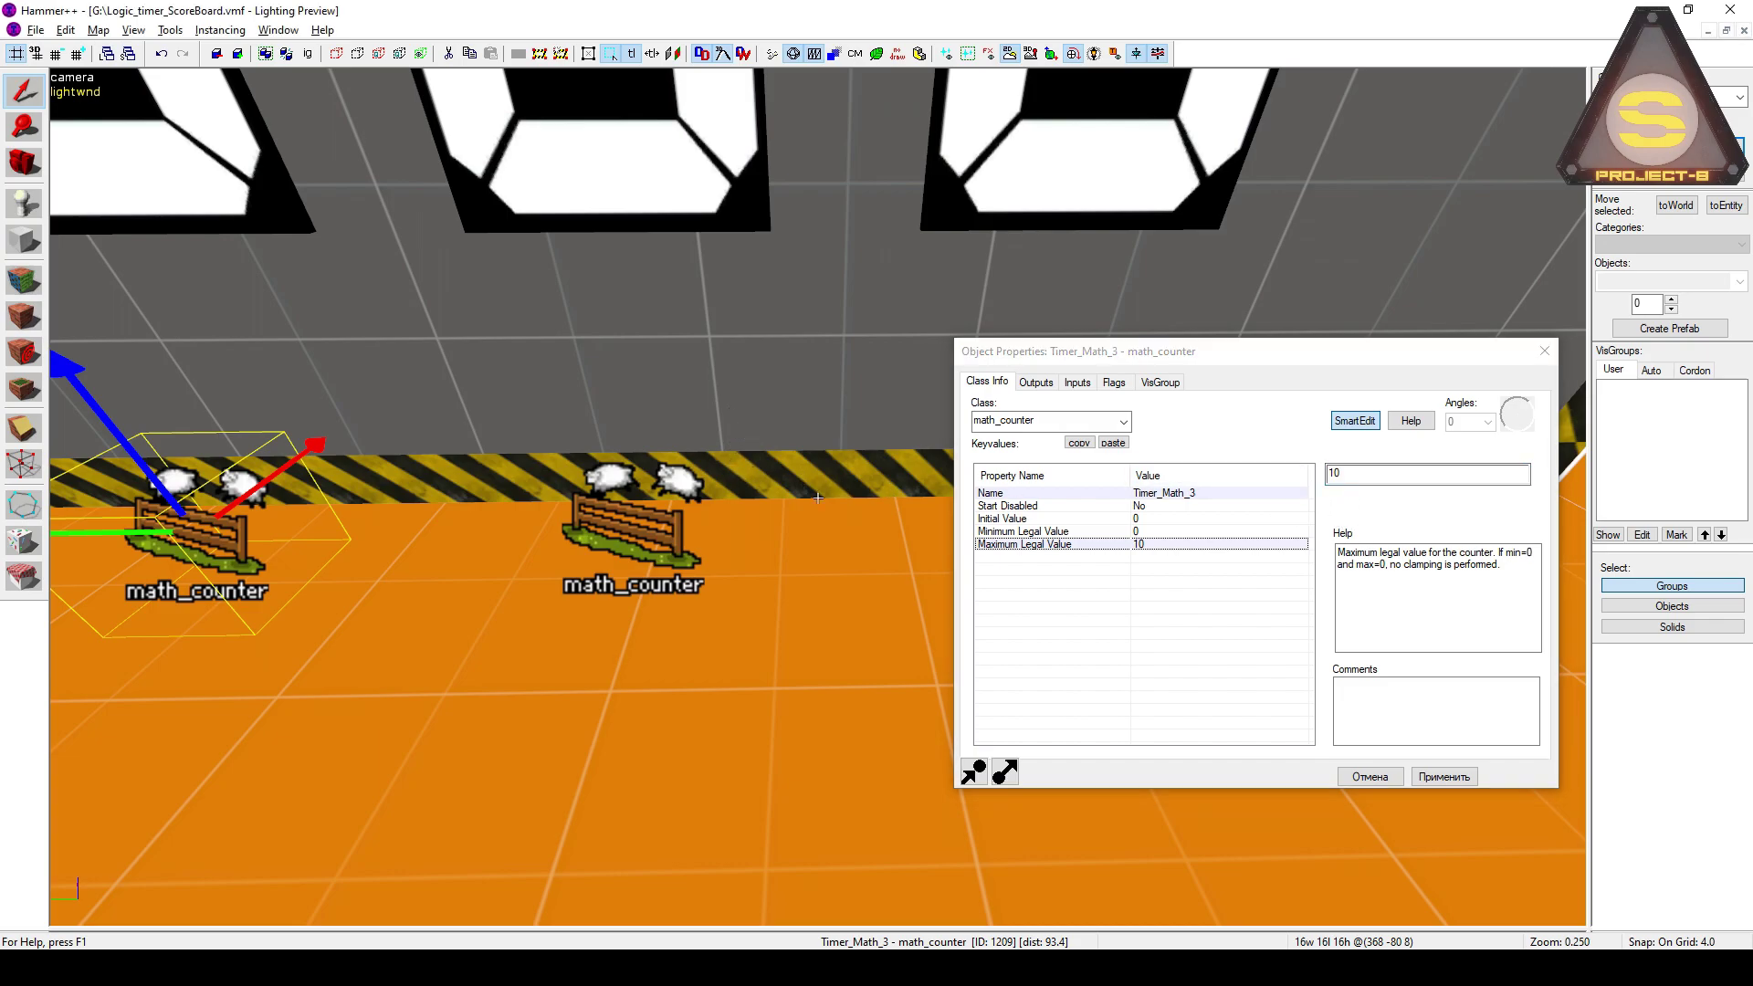
# Select Timer_Math_1 and examine the output name, target entity, input and parameter of its OutValue output
pyautogui.press('z')
pyautogui.press('z')
pyautogui.press('d')
pyautogui.click(826, 547)
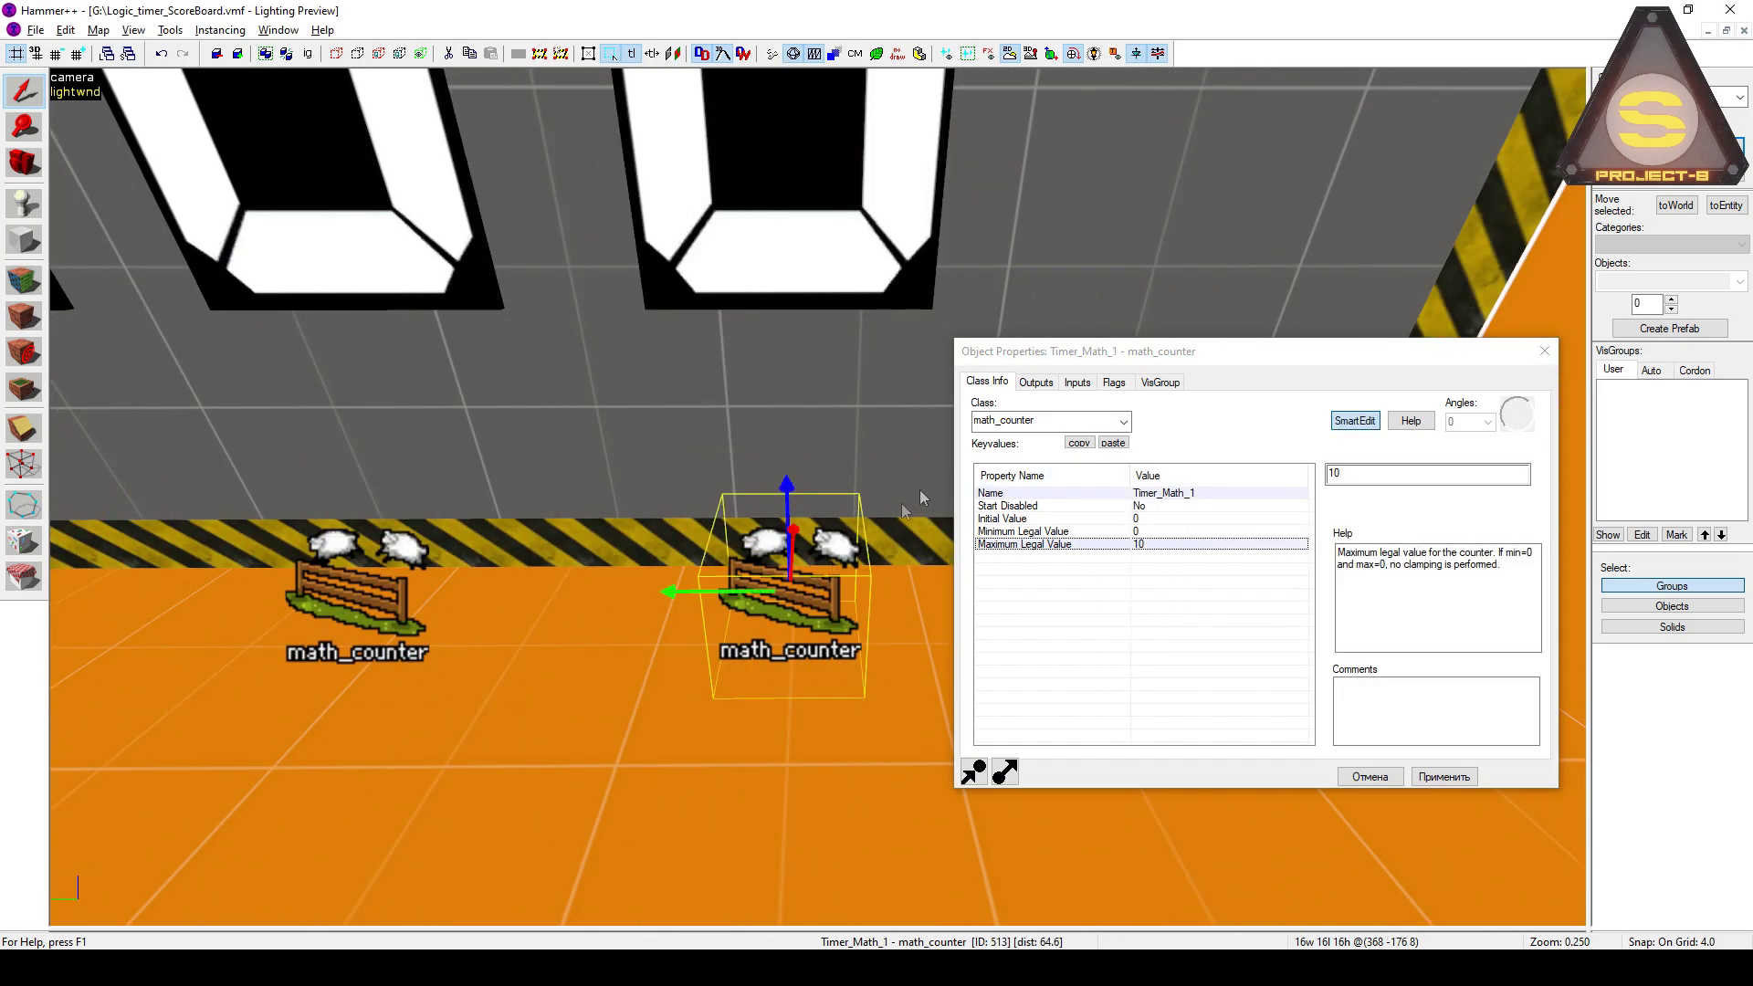
pyautogui.click(1042, 383)
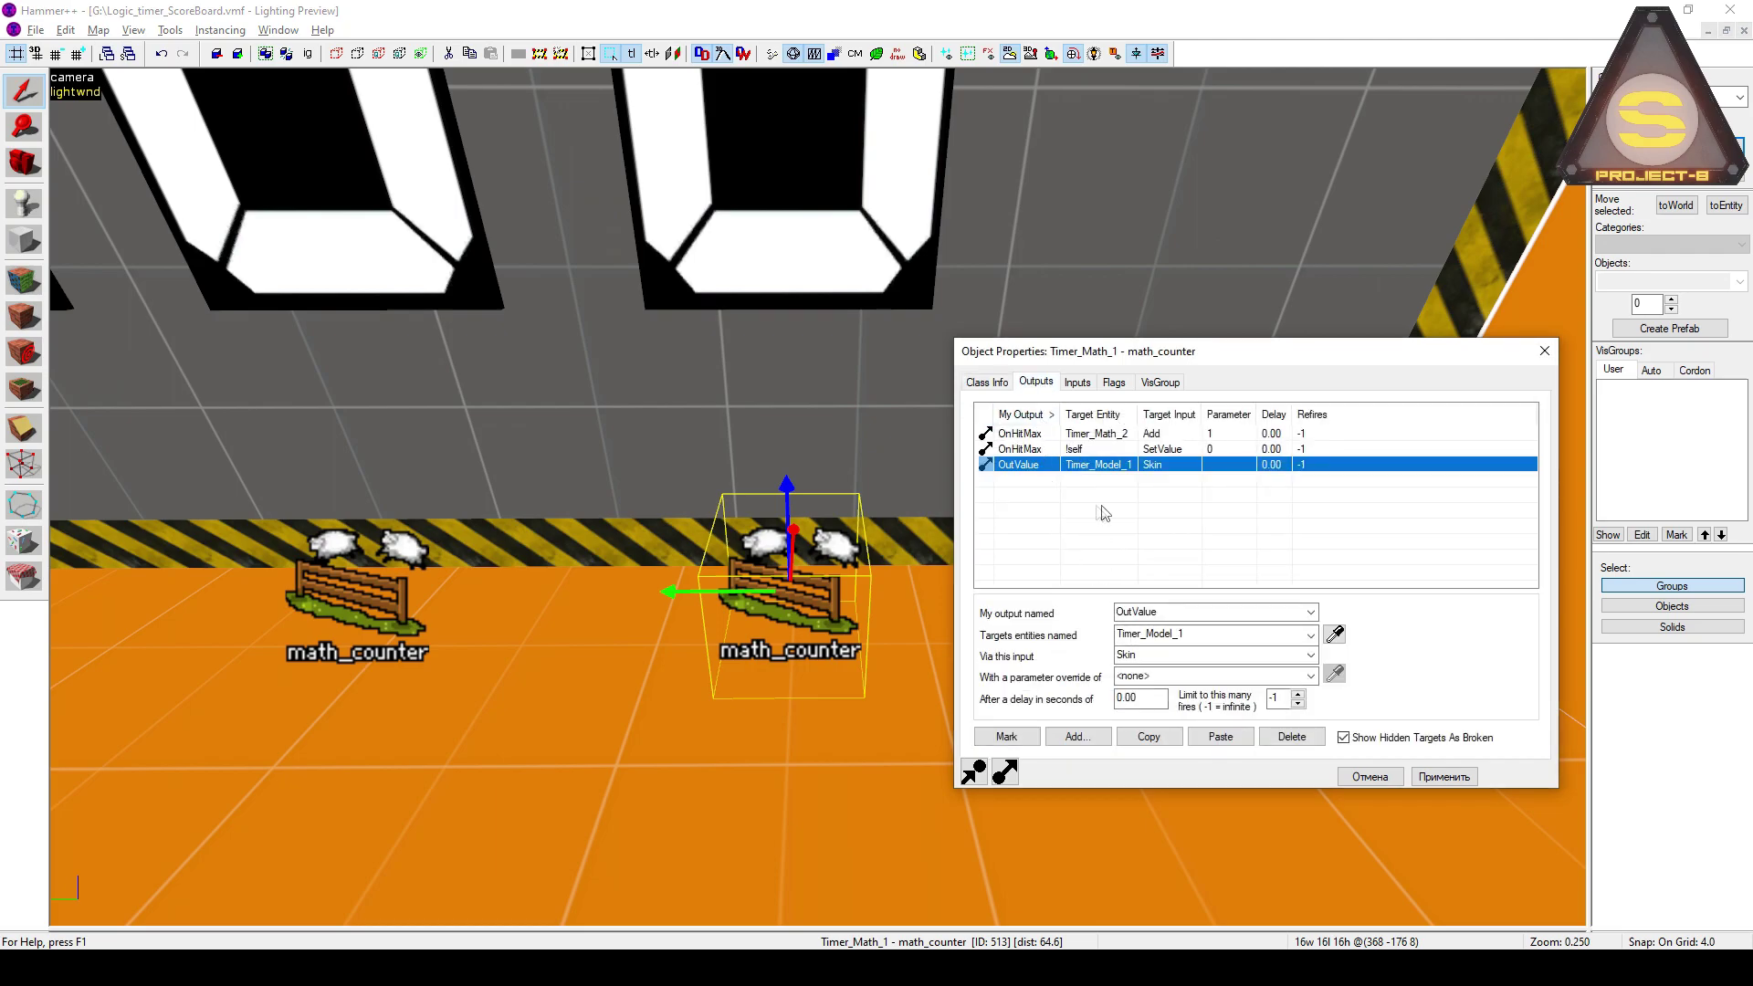
pyautogui.click(1208, 610)
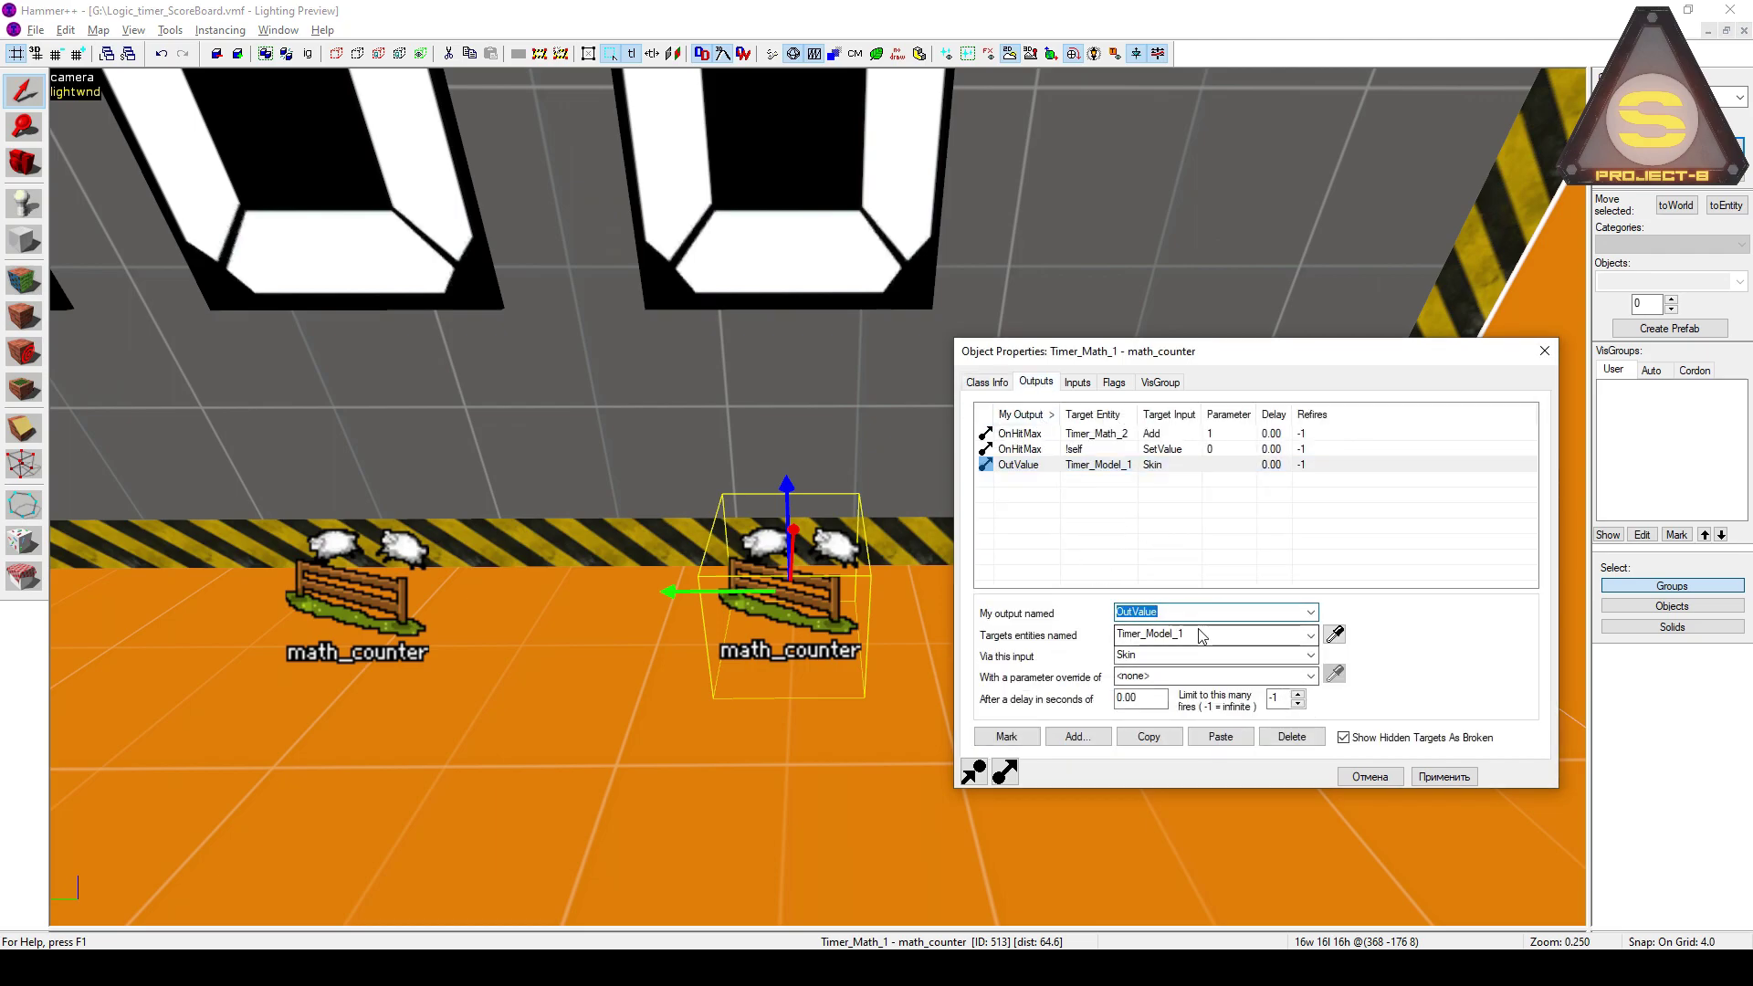
pyautogui.click(1199, 630)
pyautogui.click(1200, 654)
pyautogui.click(1171, 678)
# Check the Initial Value of Timer_Math_1, and examine the input and parameter of its OnHitMax output targeting !self
pyautogui.click(987, 382)
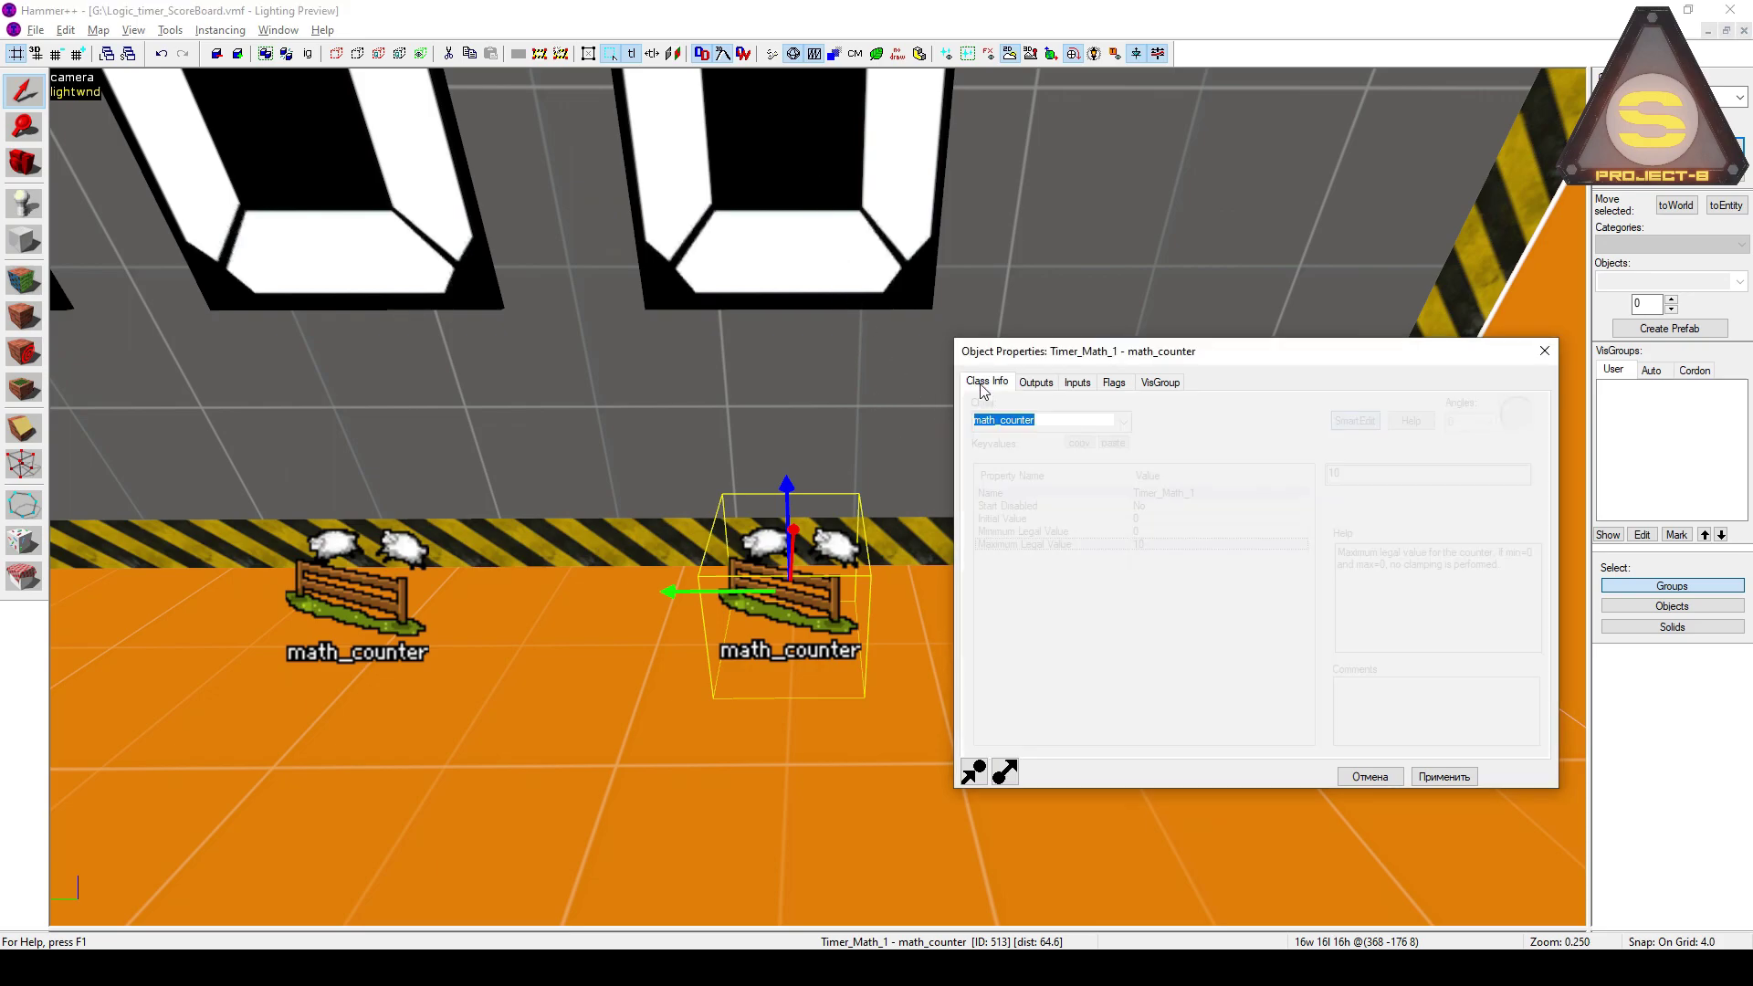
pyautogui.click(1137, 518)
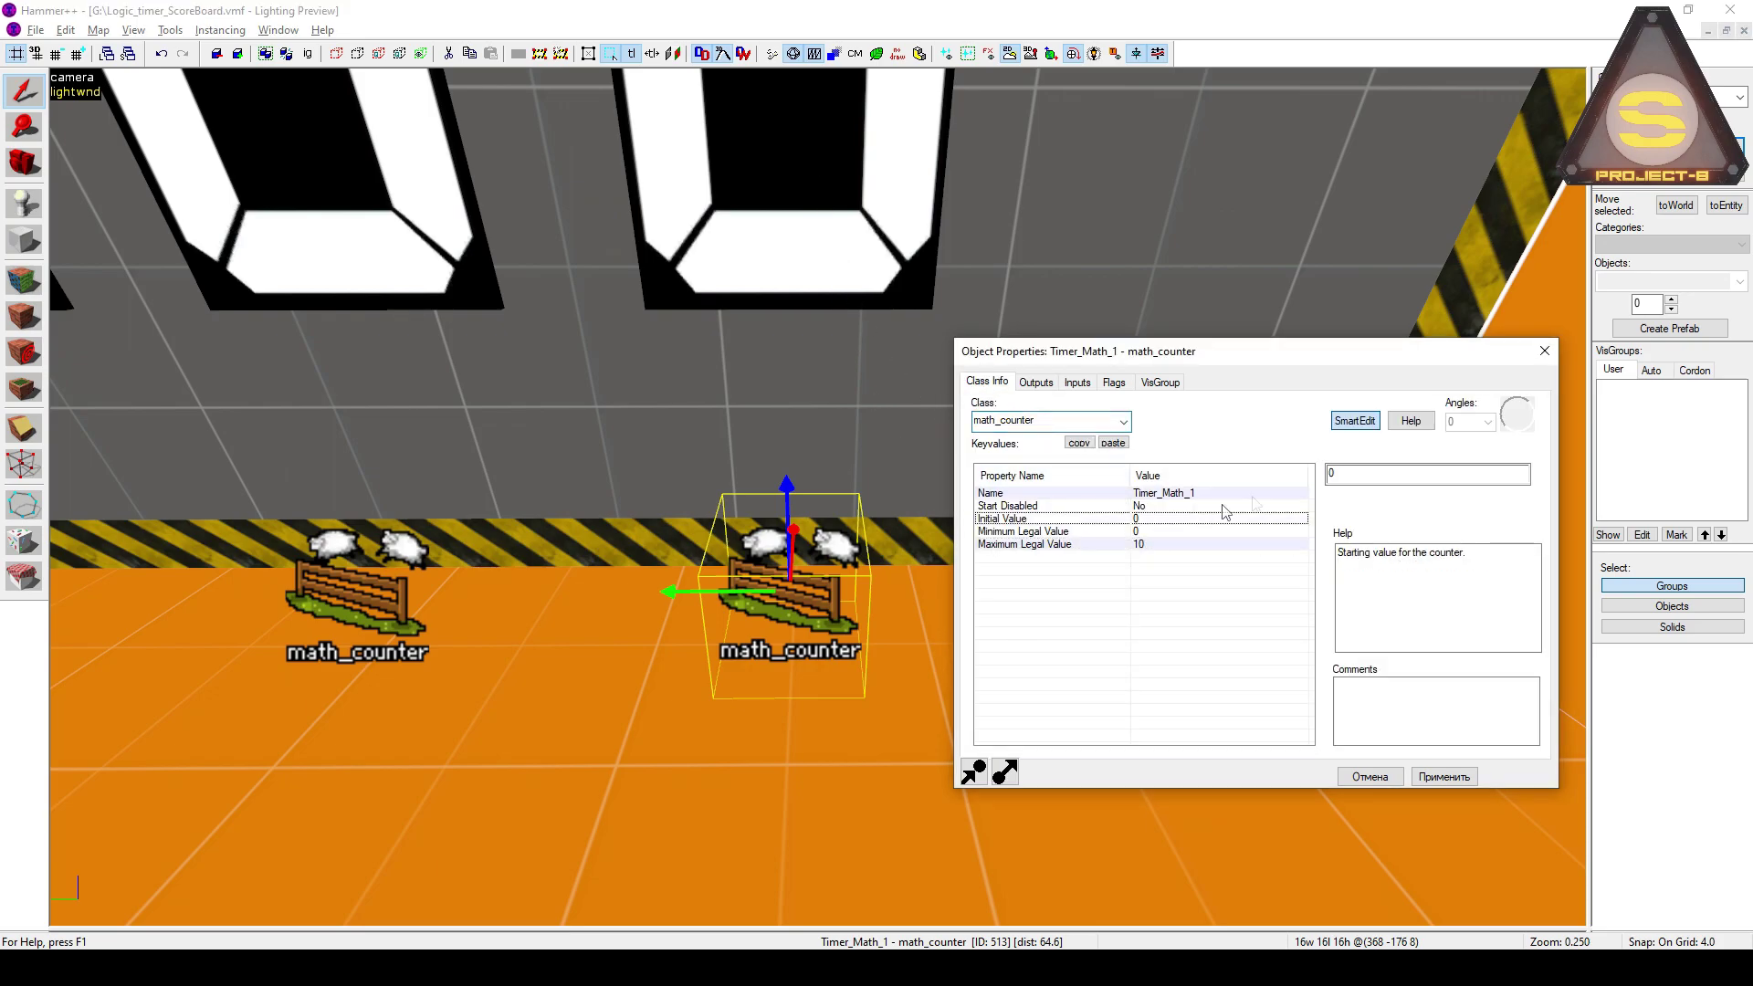
pyautogui.click(1034, 381)
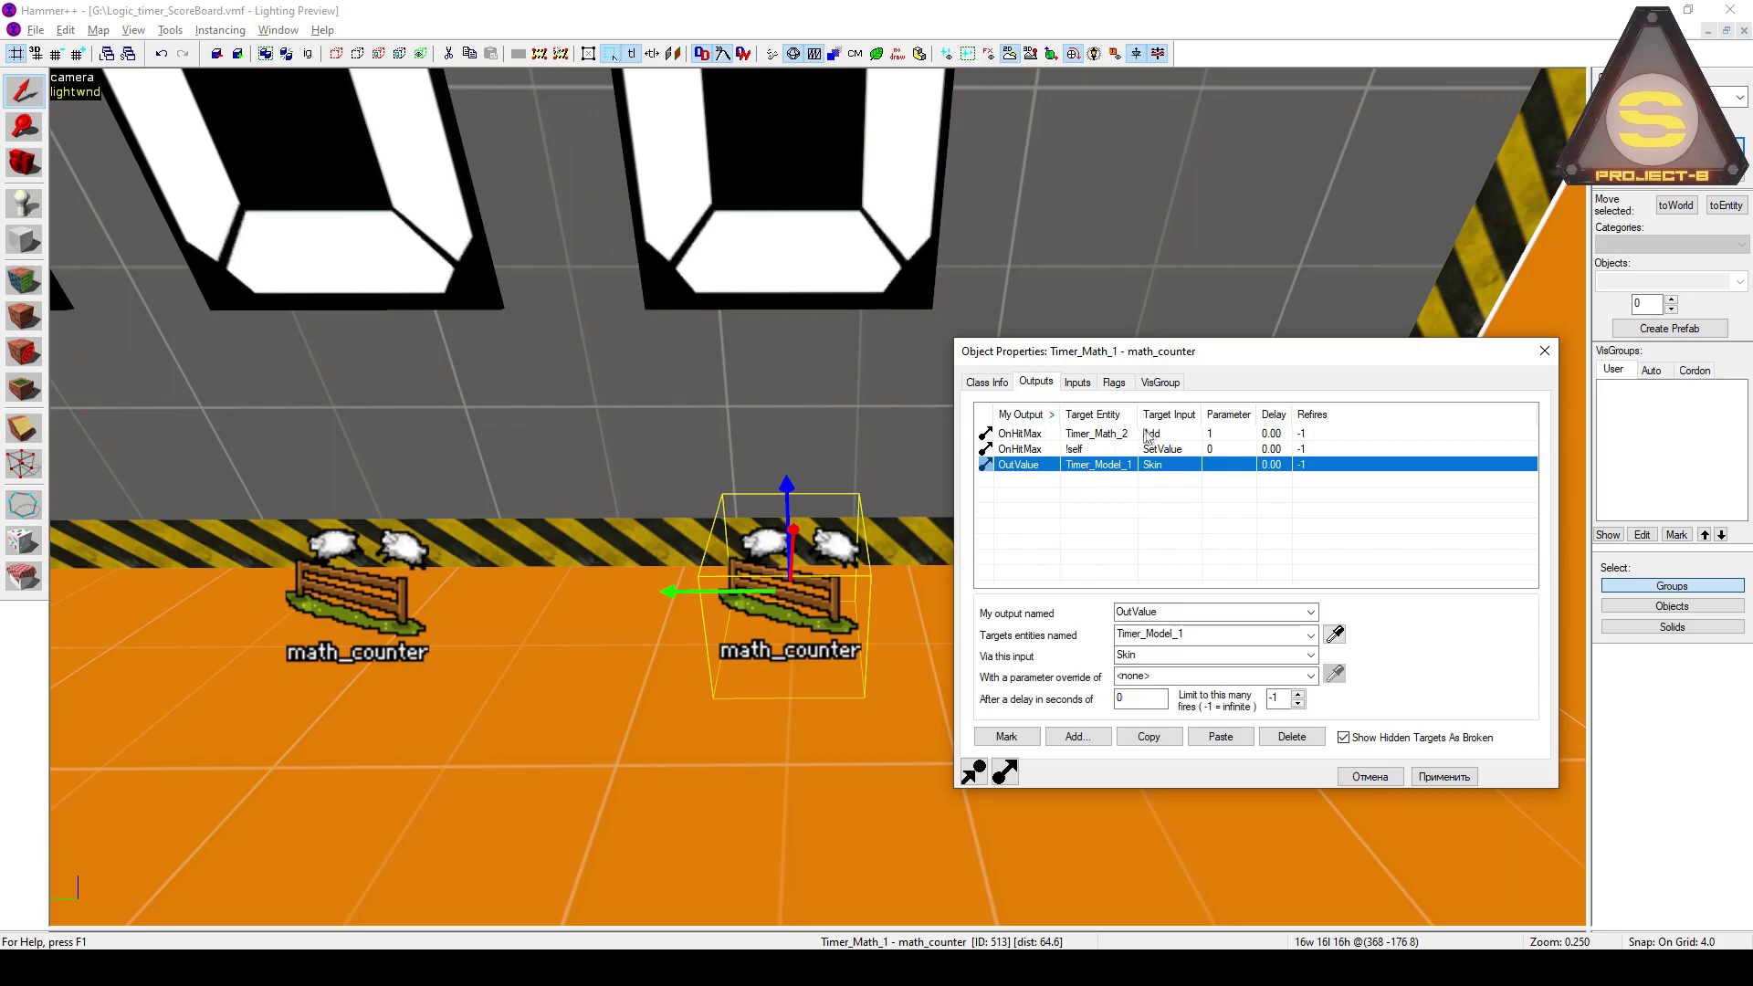
pyautogui.click(1191, 450)
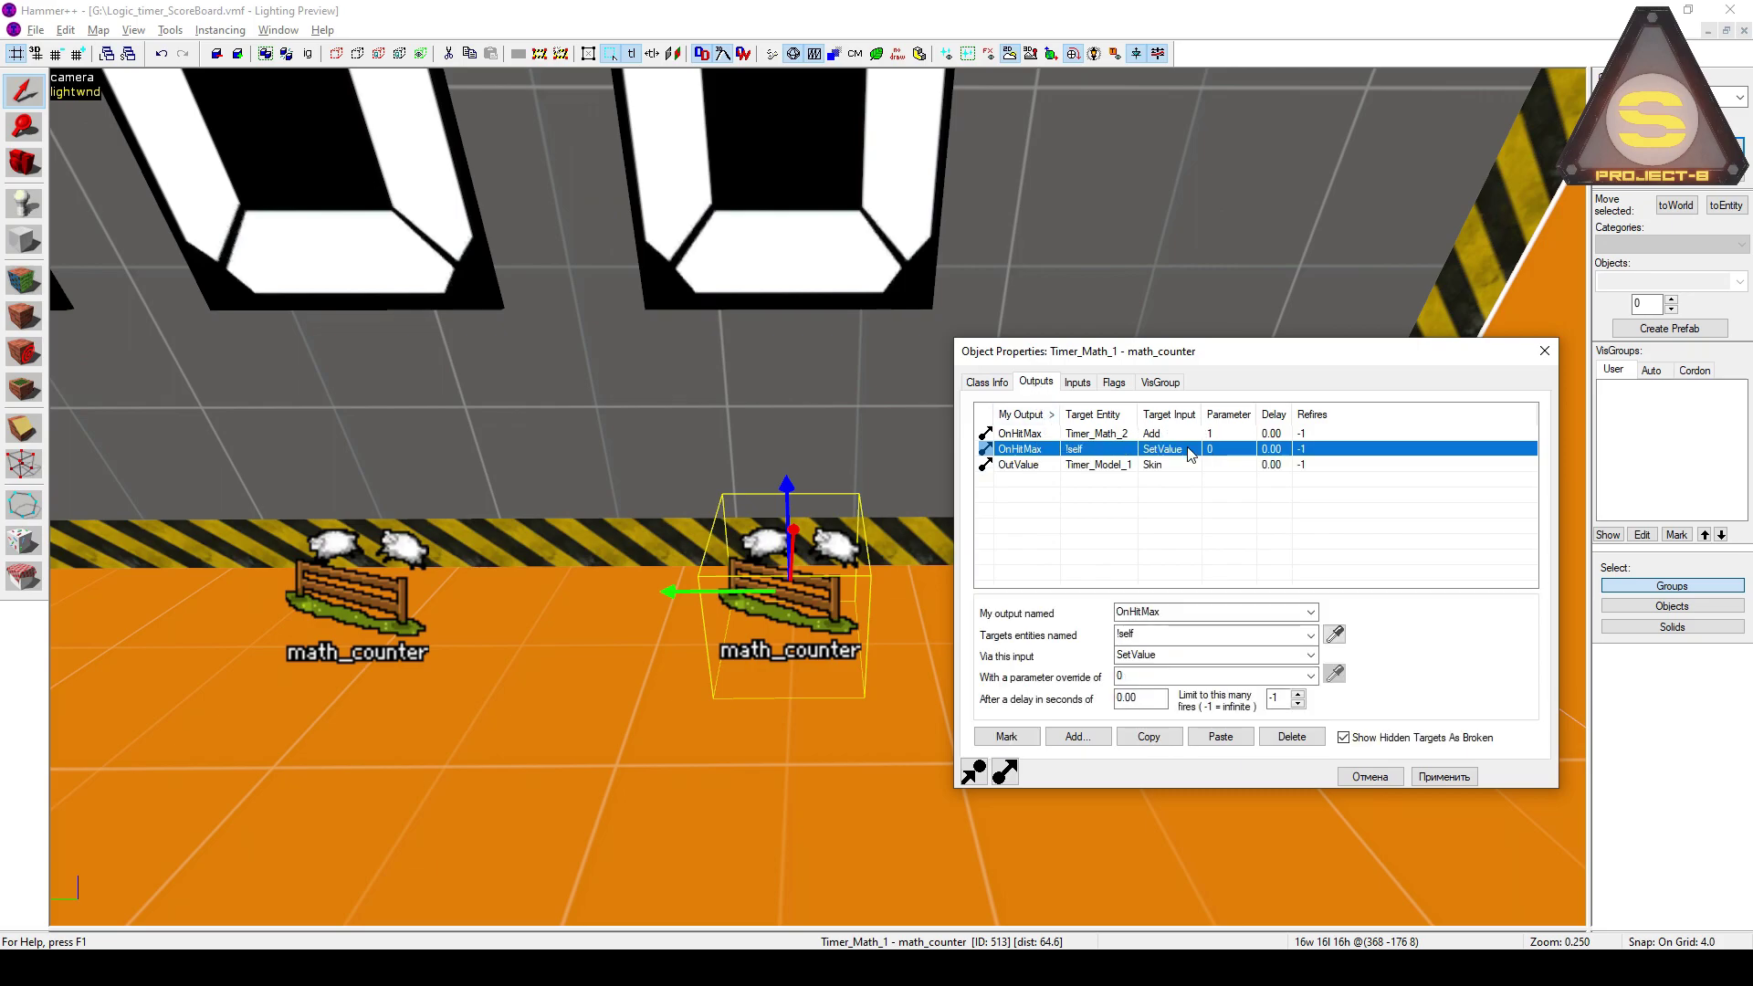
pyautogui.click(1183, 659)
pyautogui.press('Tab')
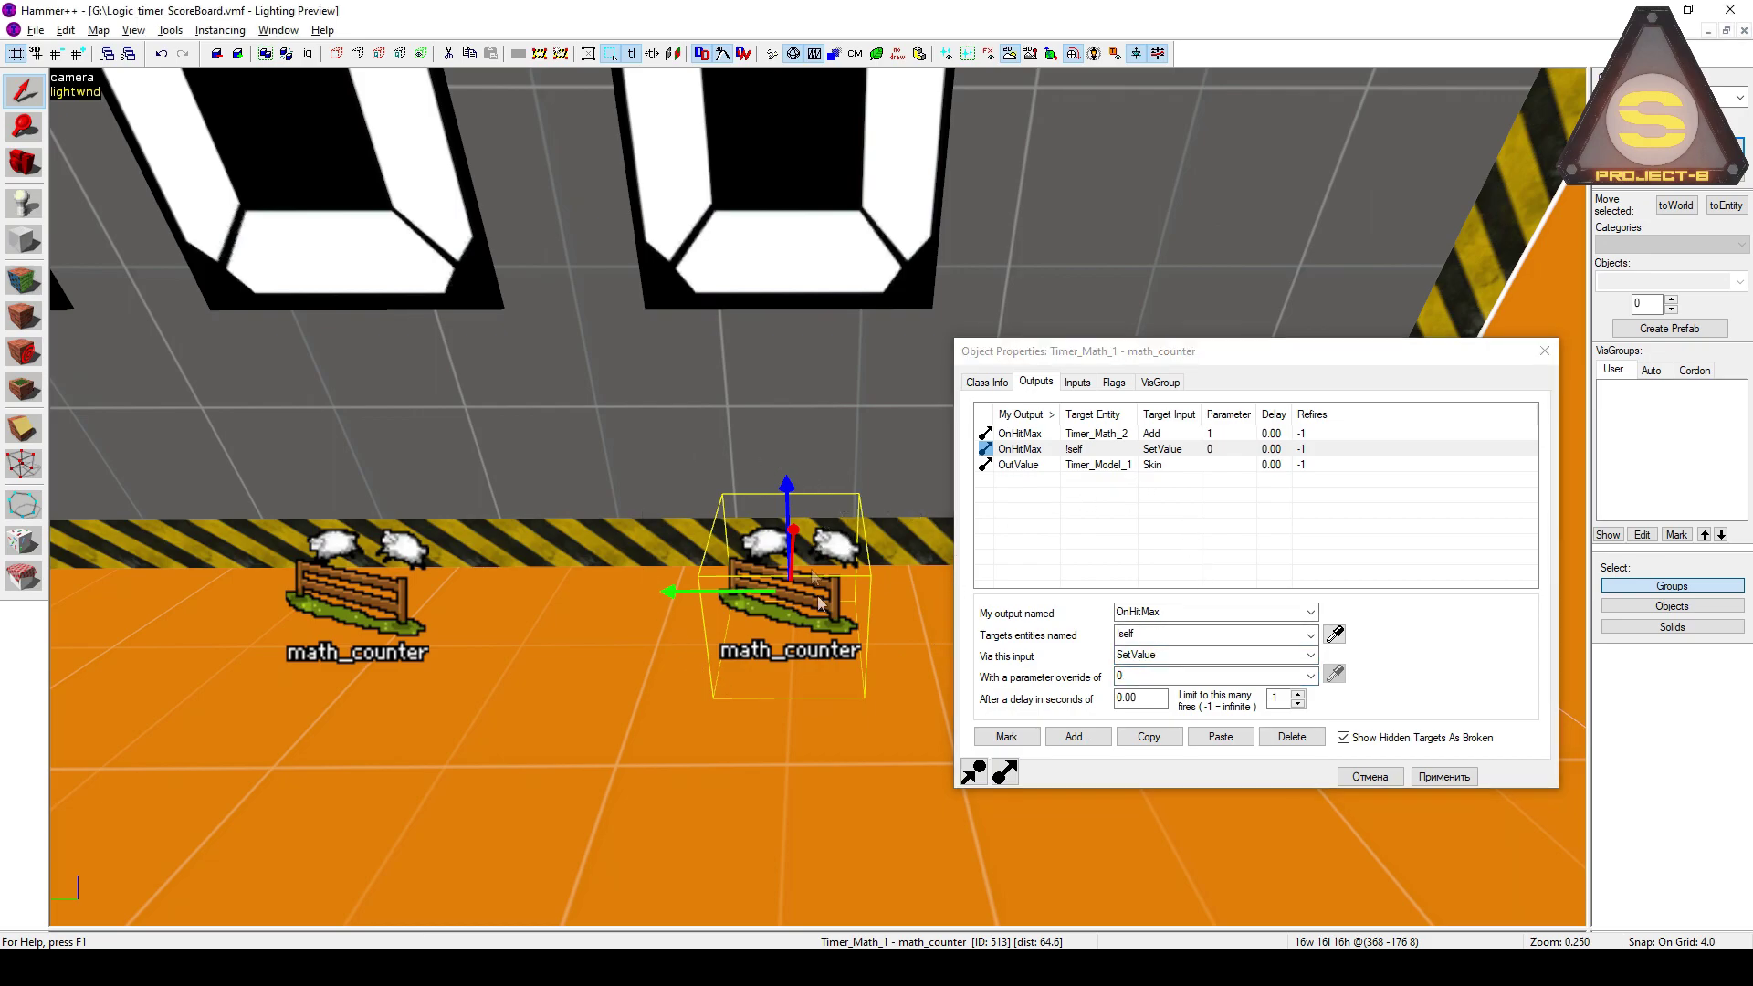
# Check the Timer_Math_1 OnHitMax output targeting Timer_Math_2, and examine the OnHitMax and OutValue outputs of Timer_Math_2
pyautogui.click(1078, 436)
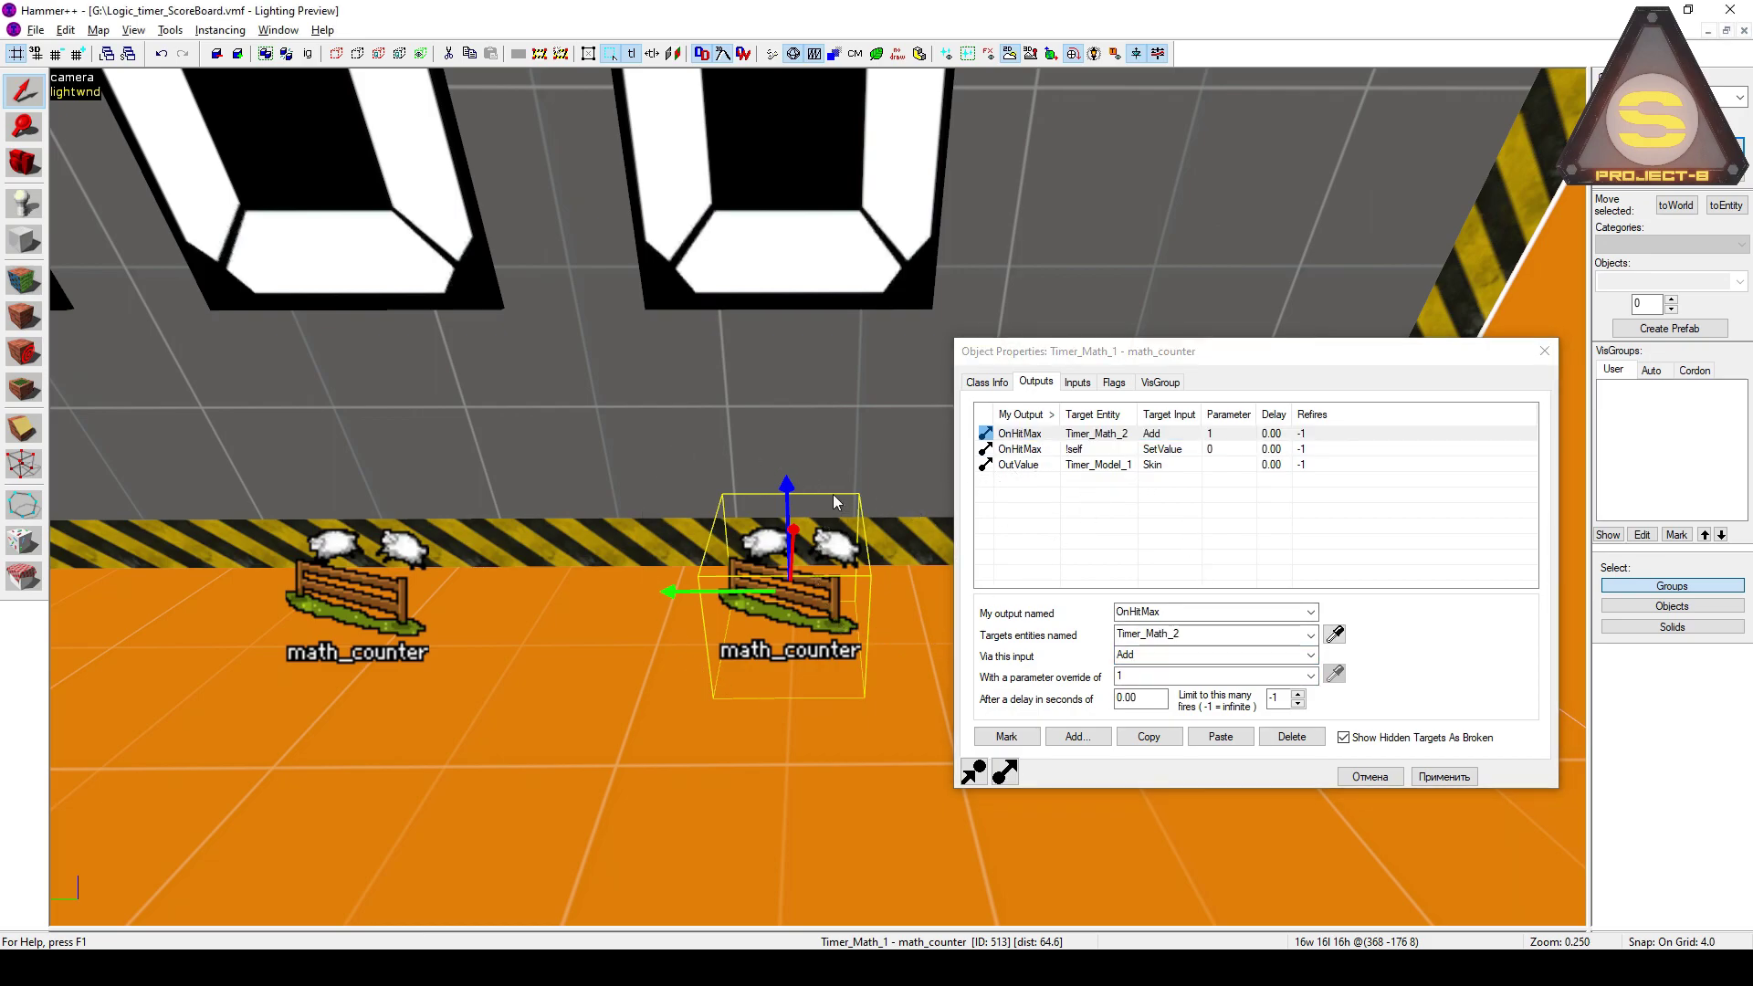
pyautogui.press('z')
pyautogui.press('a')
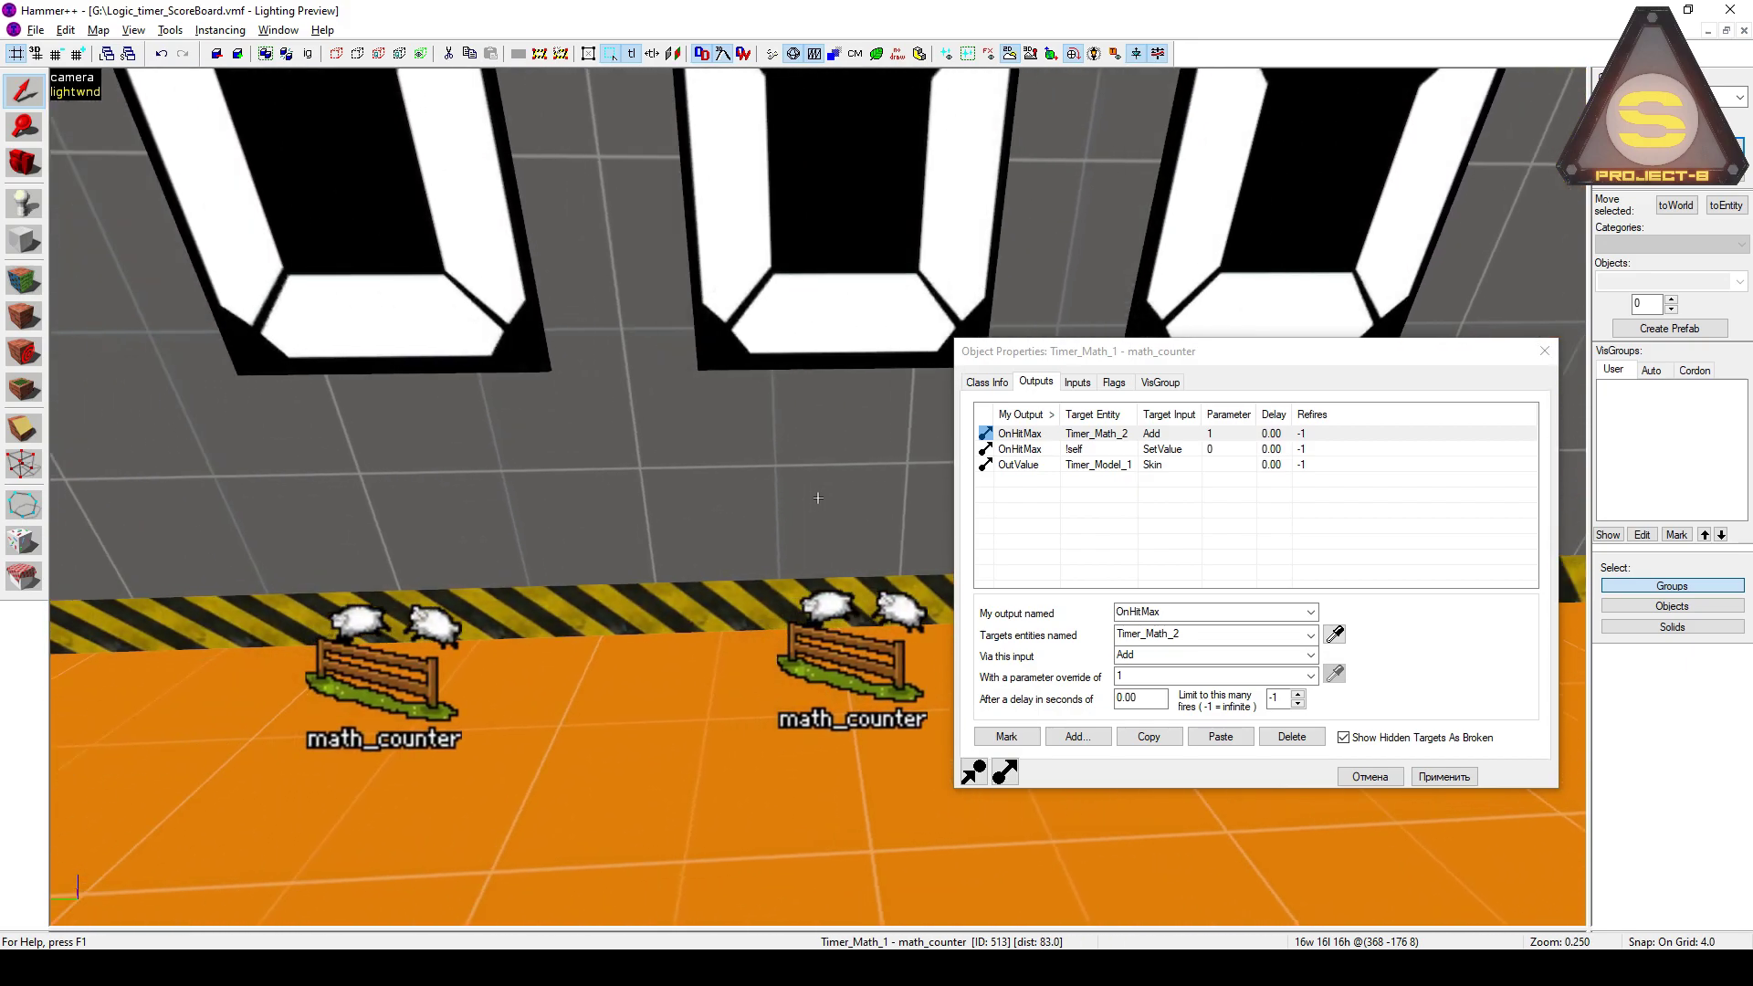
pyautogui.click(868, 652)
pyautogui.press('z')
pyautogui.press('d')
pyautogui.press('z')
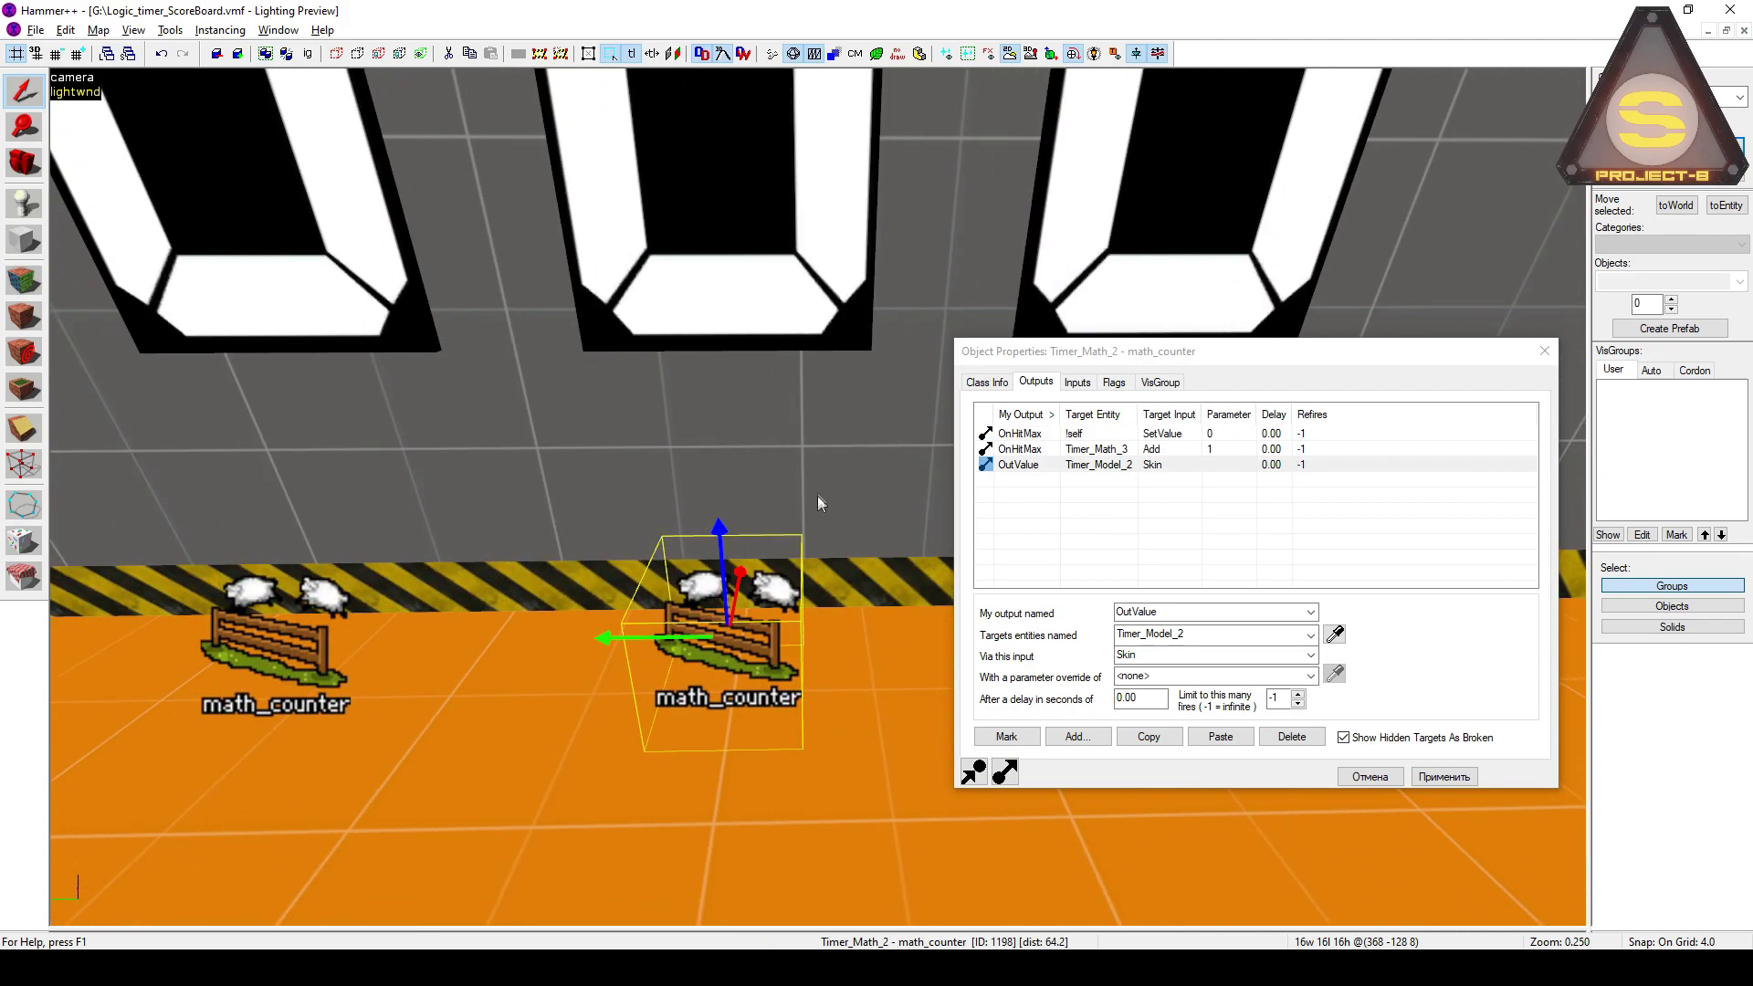
pyautogui.click(1106, 451)
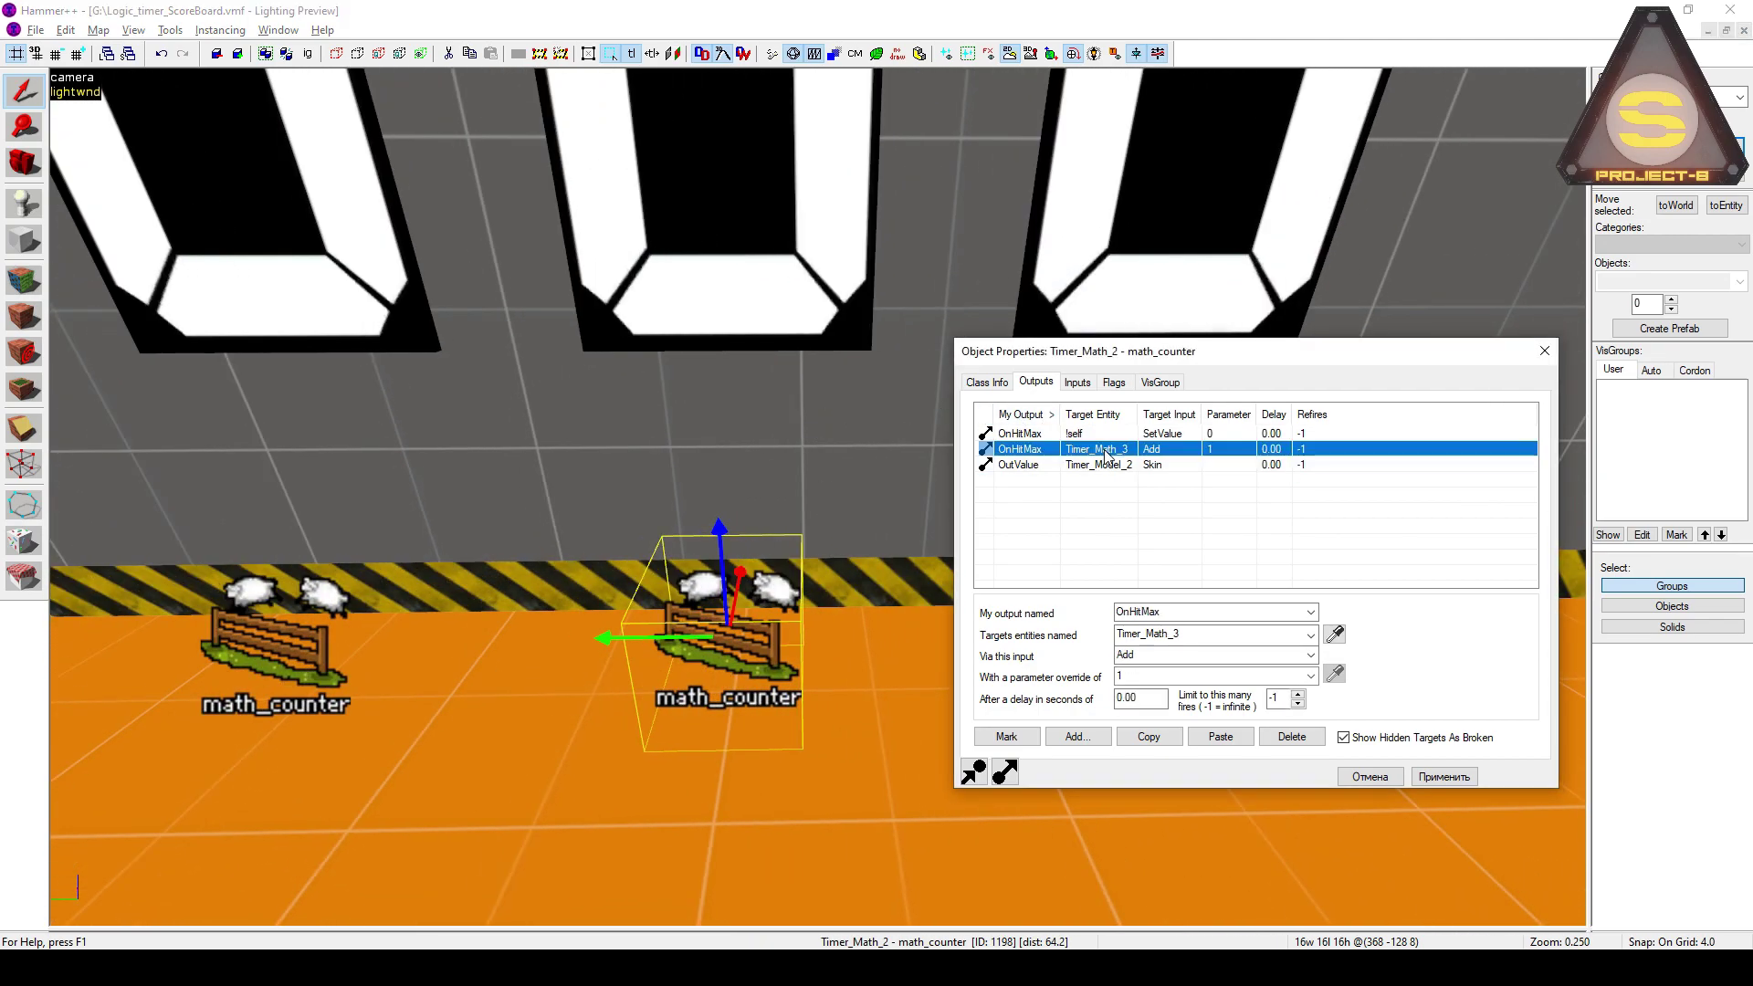
pyautogui.click(1109, 464)
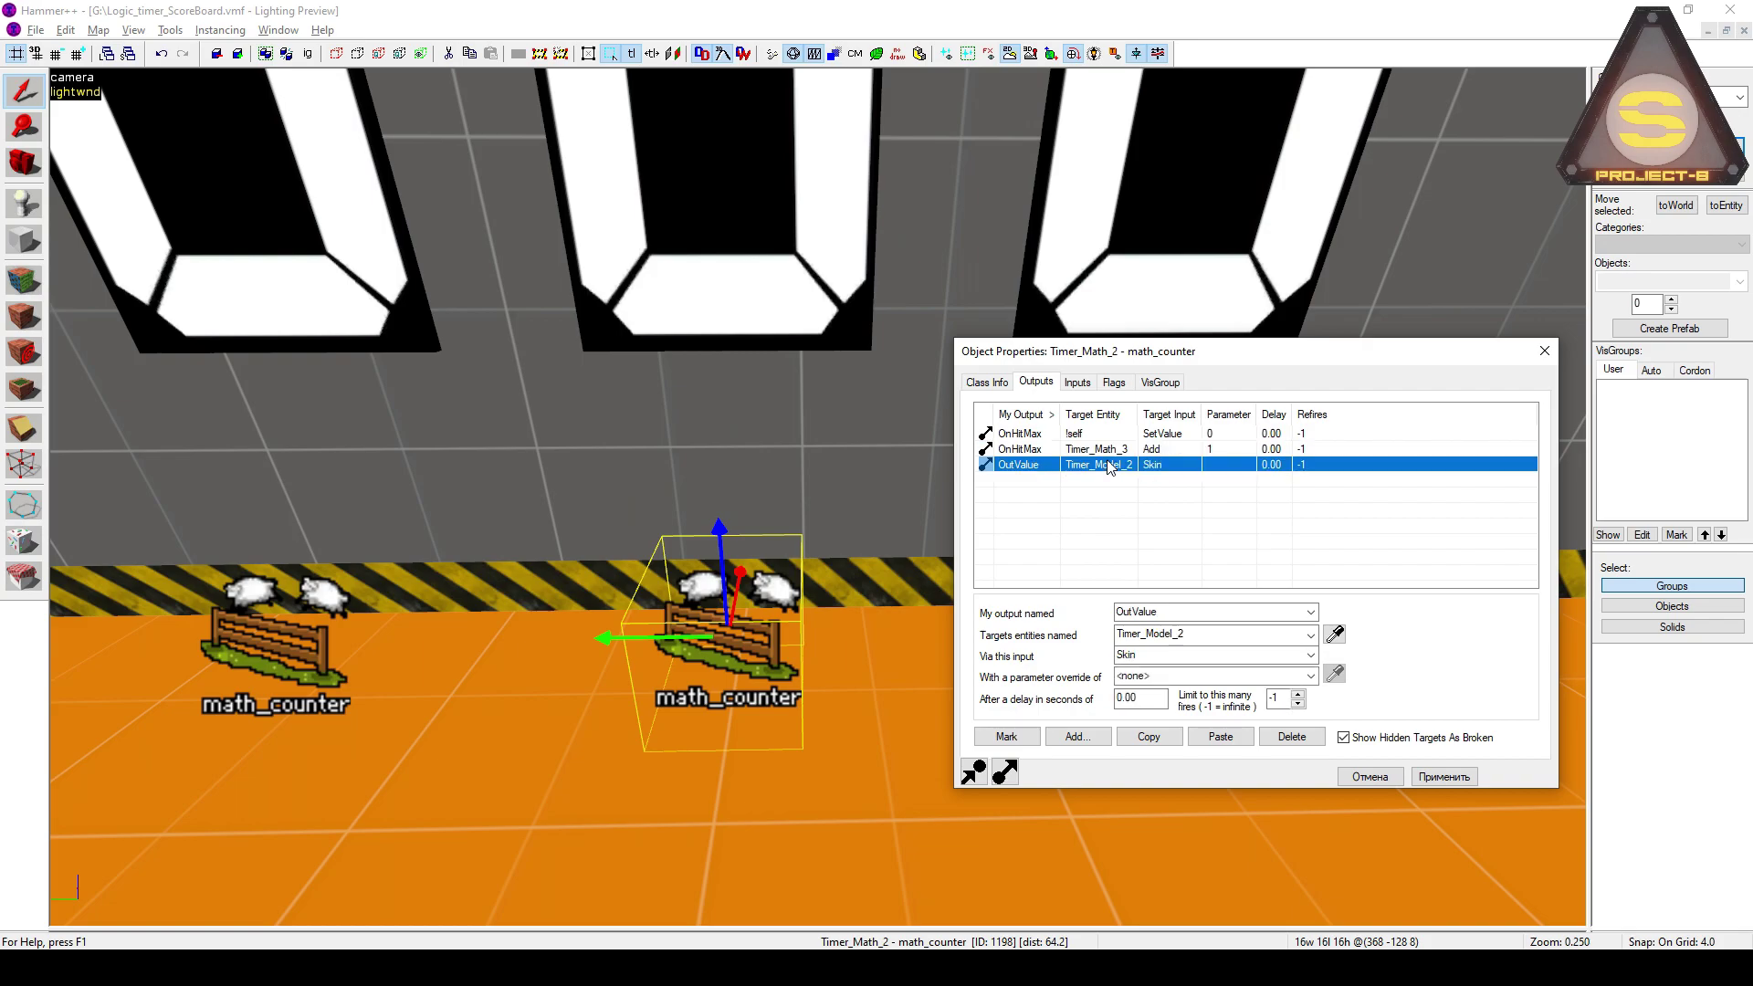
pyautogui.click(1124, 450)
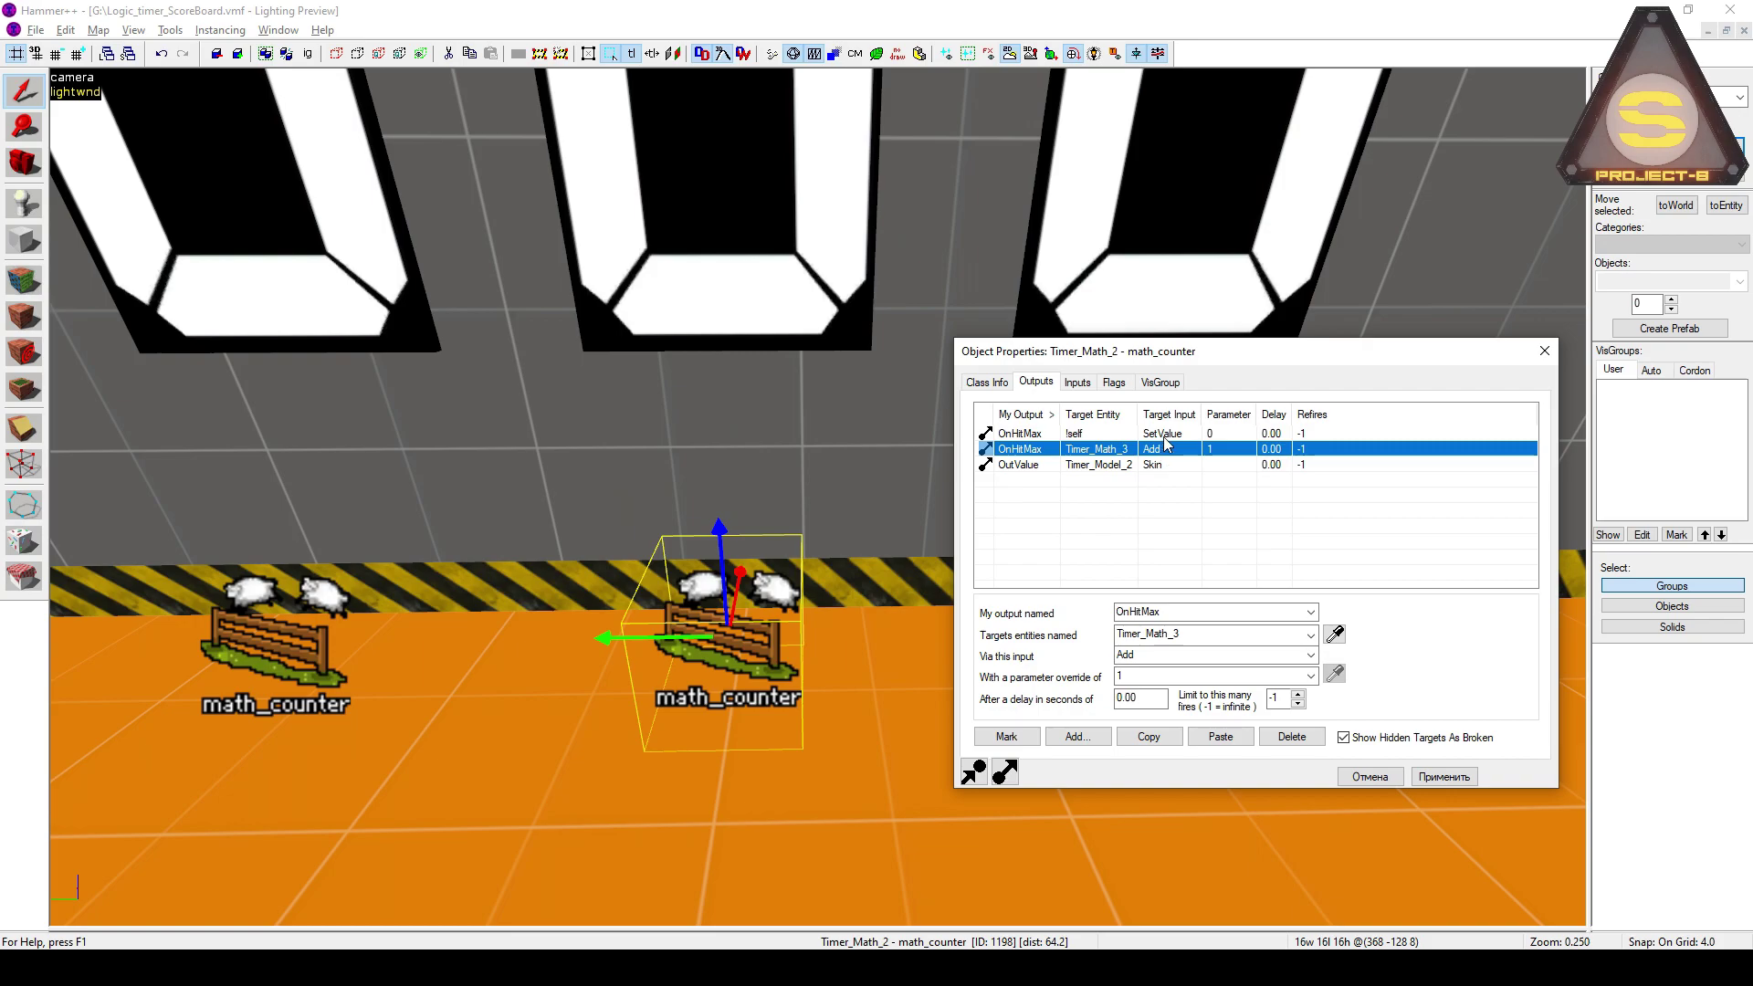
pyautogui.click(758, 357)
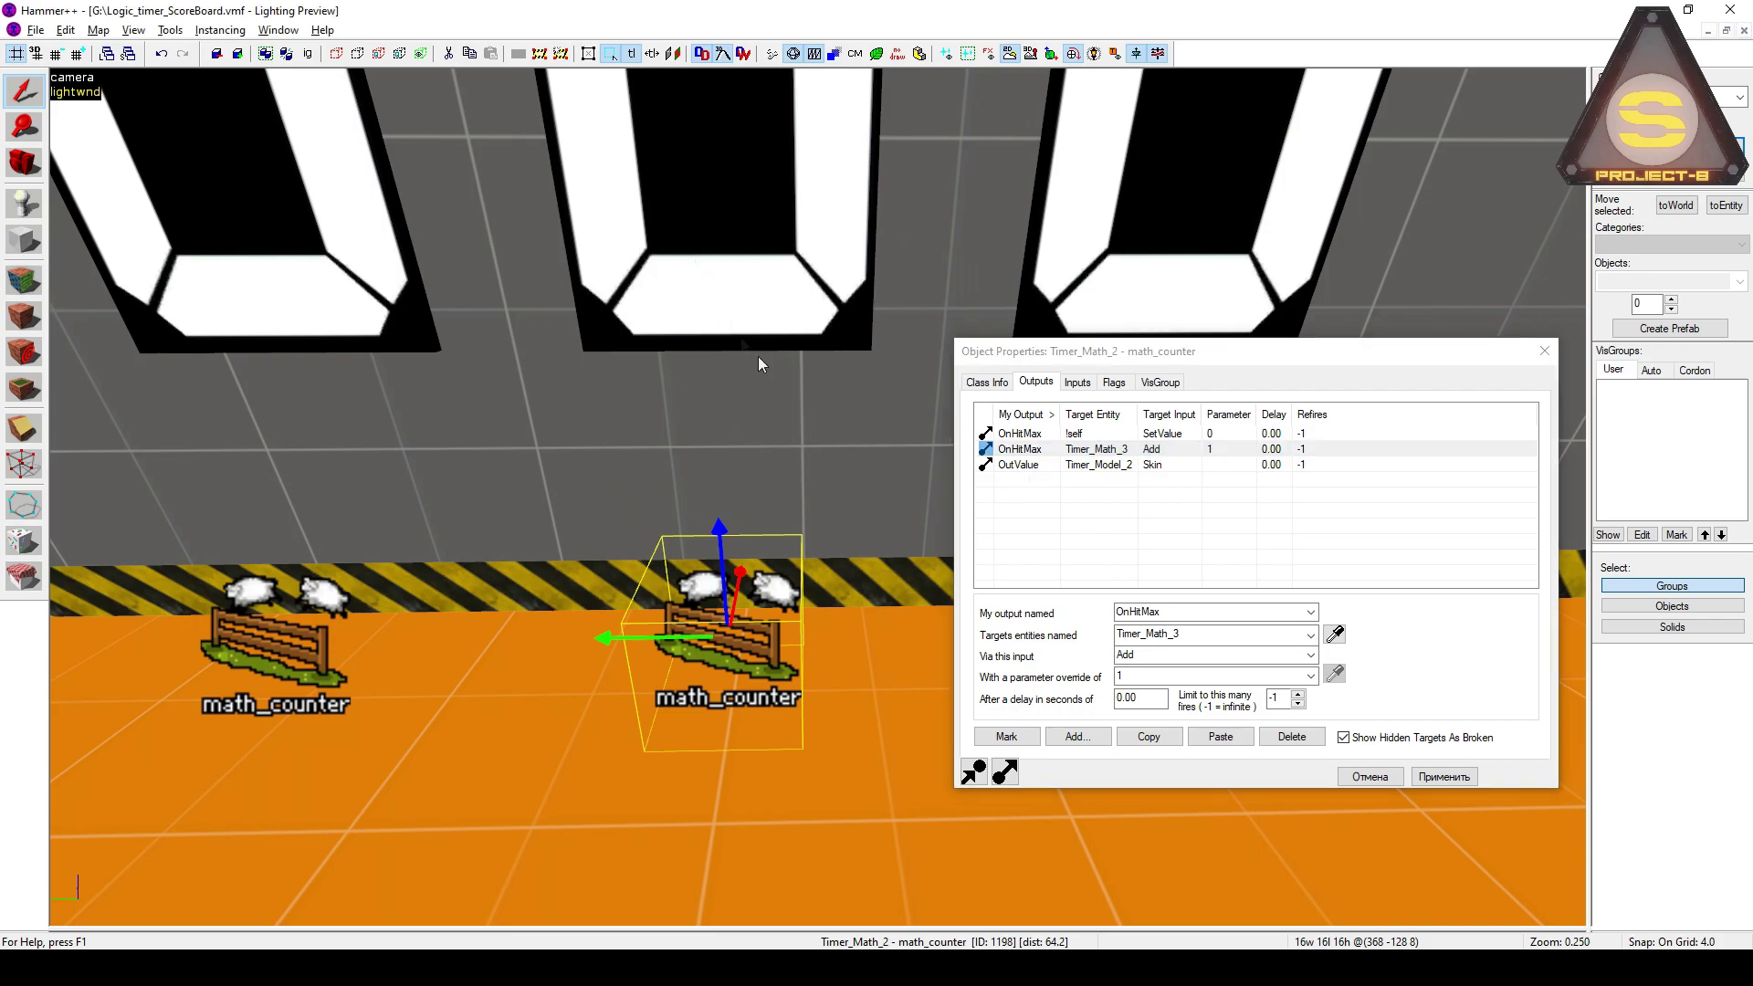
# Select Timer_Math_3 and examine its OutValue output and the parameter of its OnHitMax output targeting !Self
pyautogui.press('z')
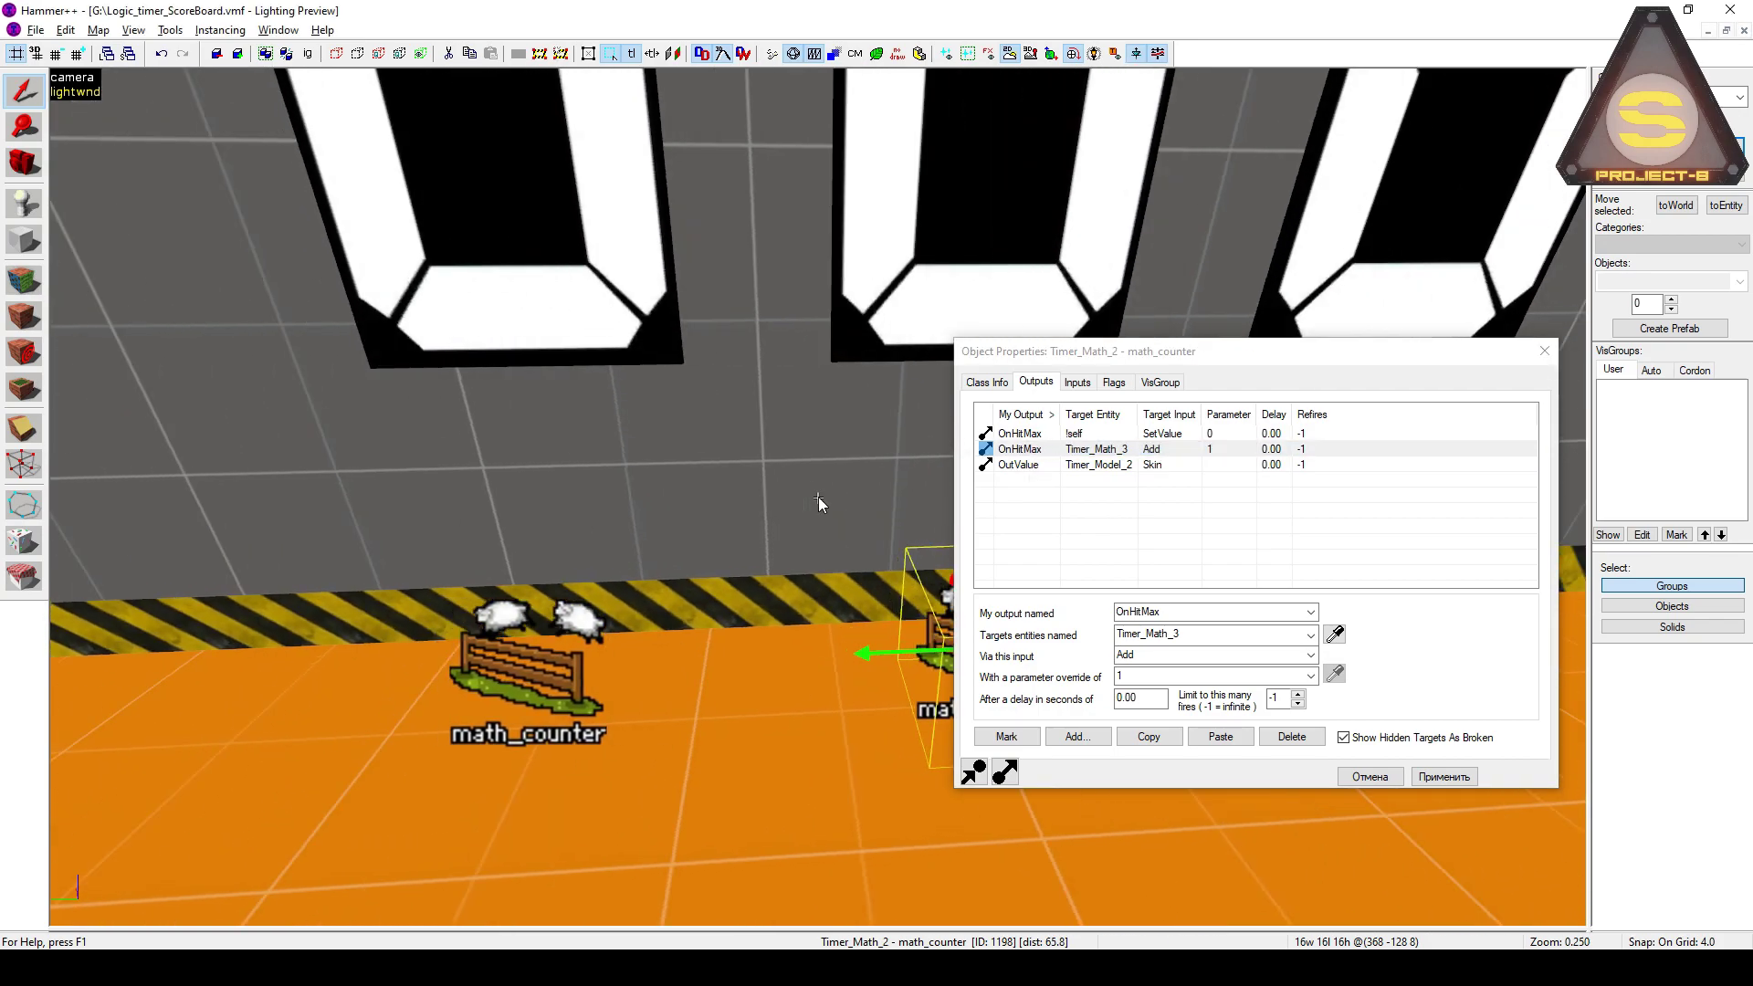
pyautogui.click(548, 681)
pyautogui.click(1049, 434)
pyautogui.click(1055, 449)
pyautogui.click(1051, 438)
pyautogui.click(1182, 676)
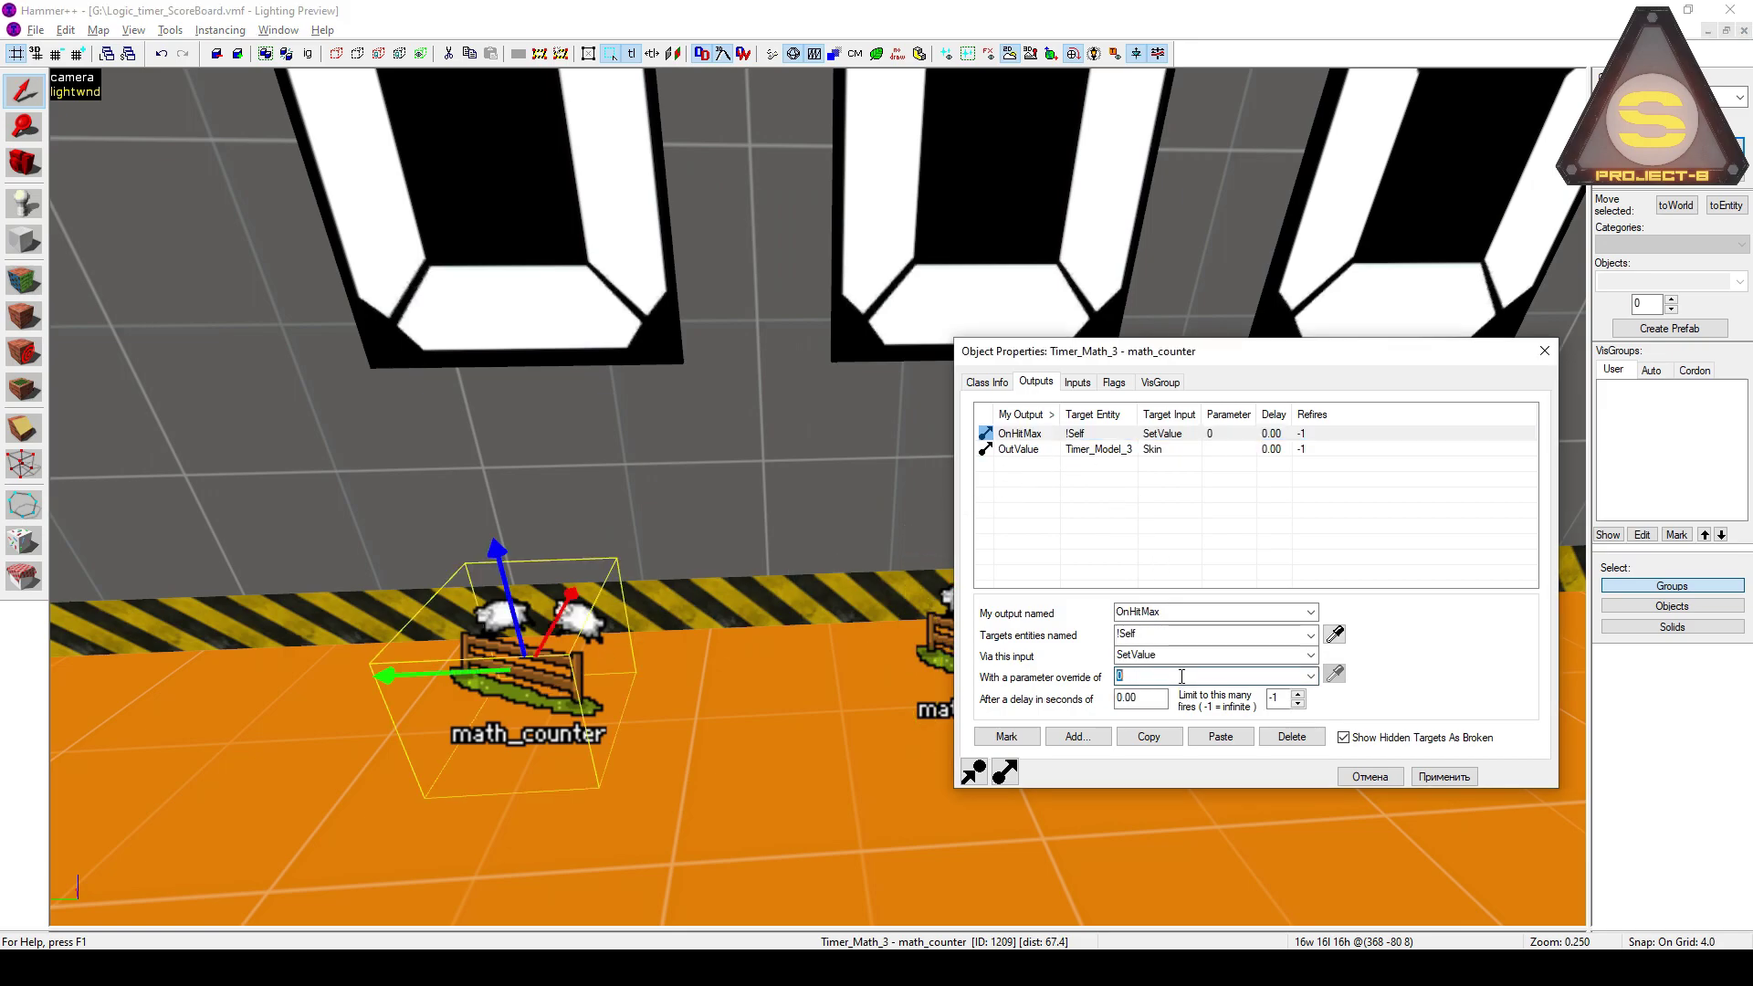
# Select the Timer_Clock logic_timer below the math_counter entities and check its Refire Interval
pyautogui.press('z')
pyautogui.press('s')
pyautogui.press('w')
pyautogui.press('z')
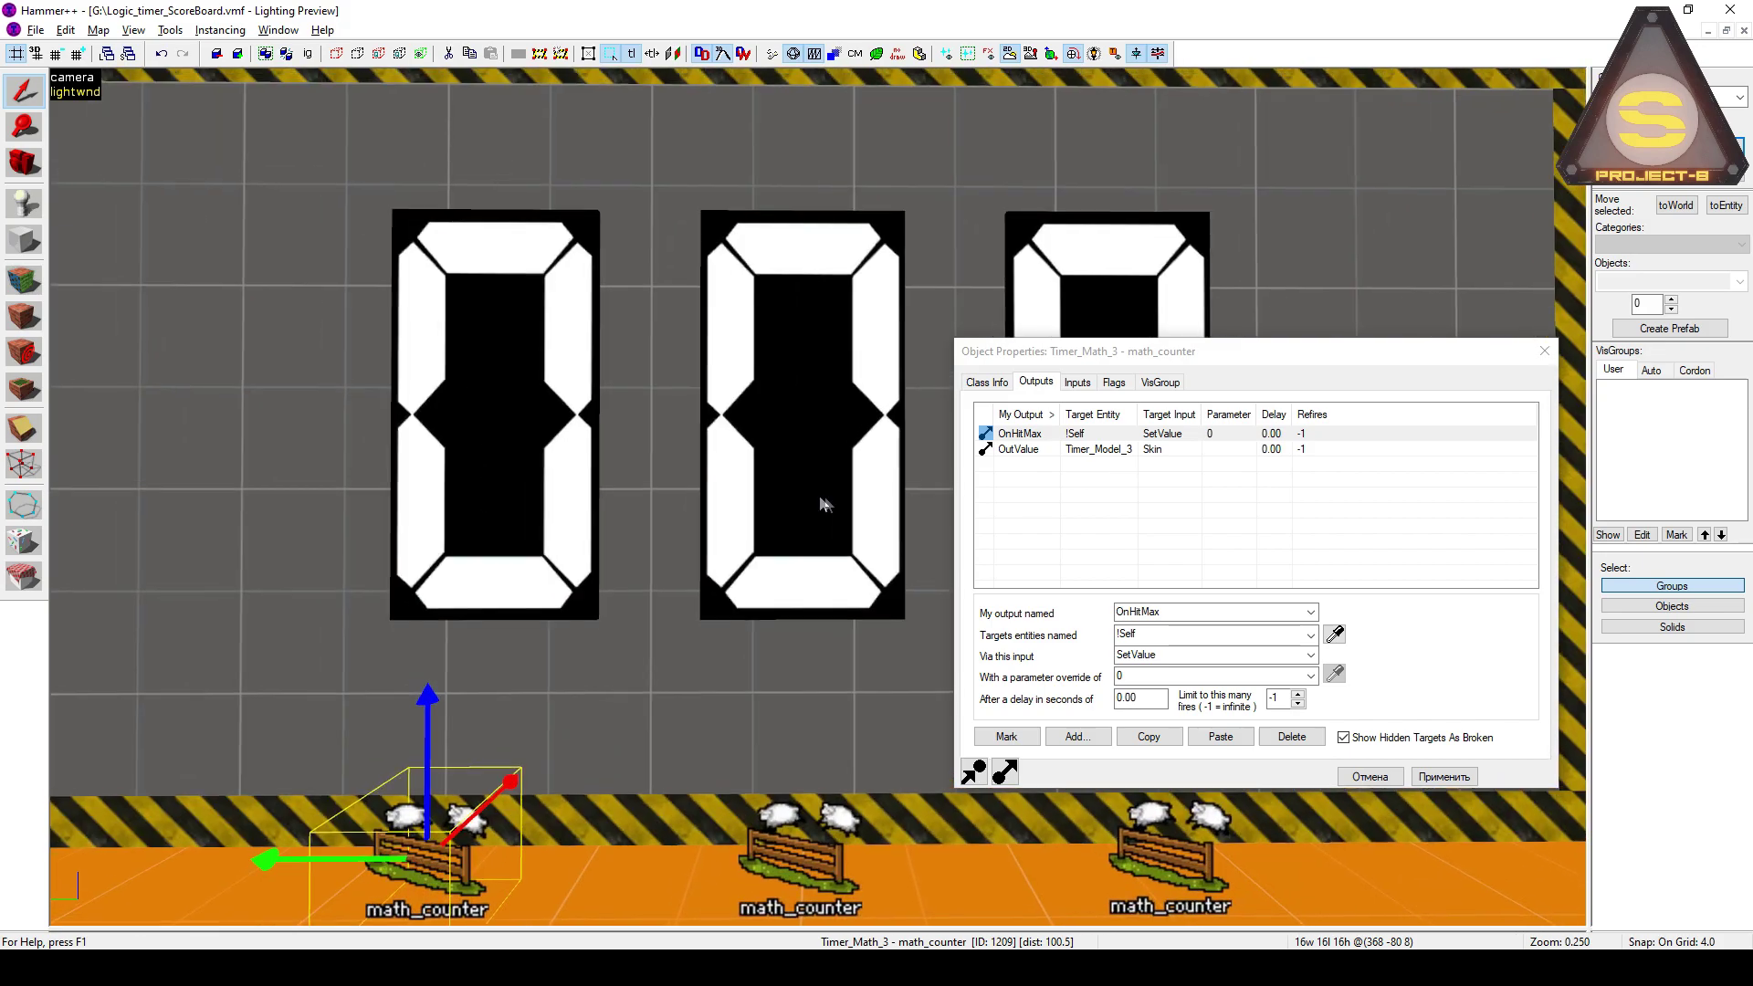
pyautogui.scroll(-1, 896, 619)
pyautogui.press('z')
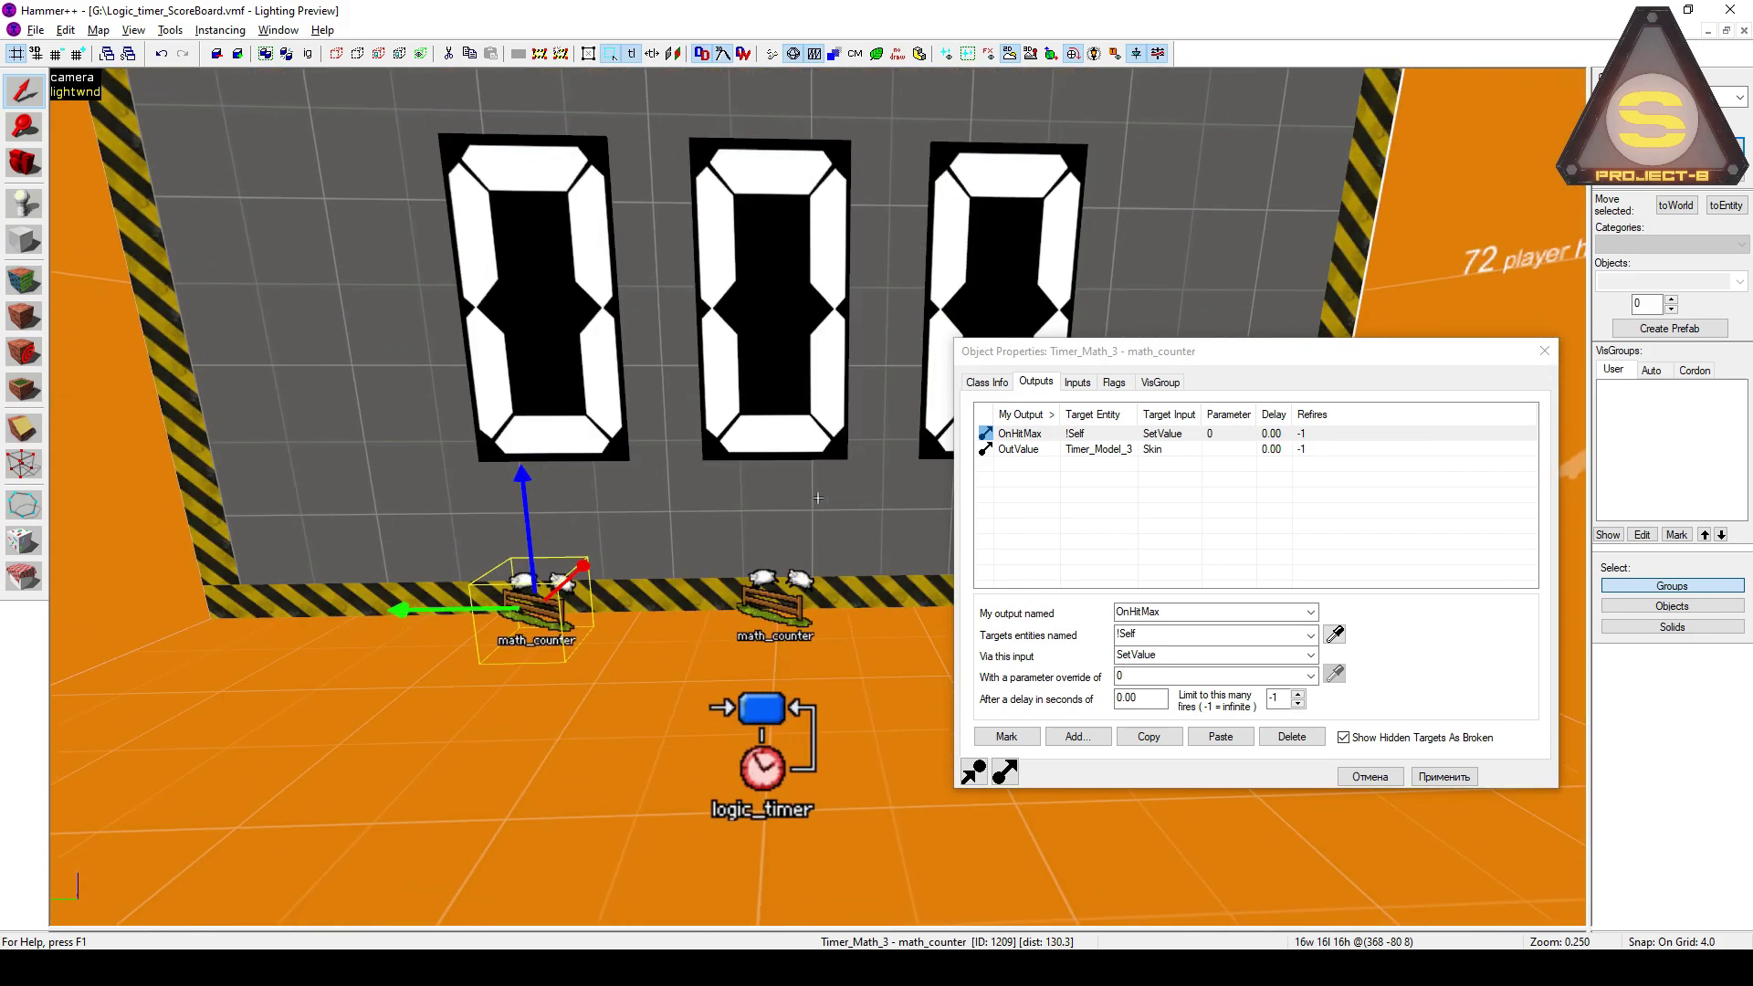
pyautogui.click(811, 738)
pyautogui.click(1005, 382)
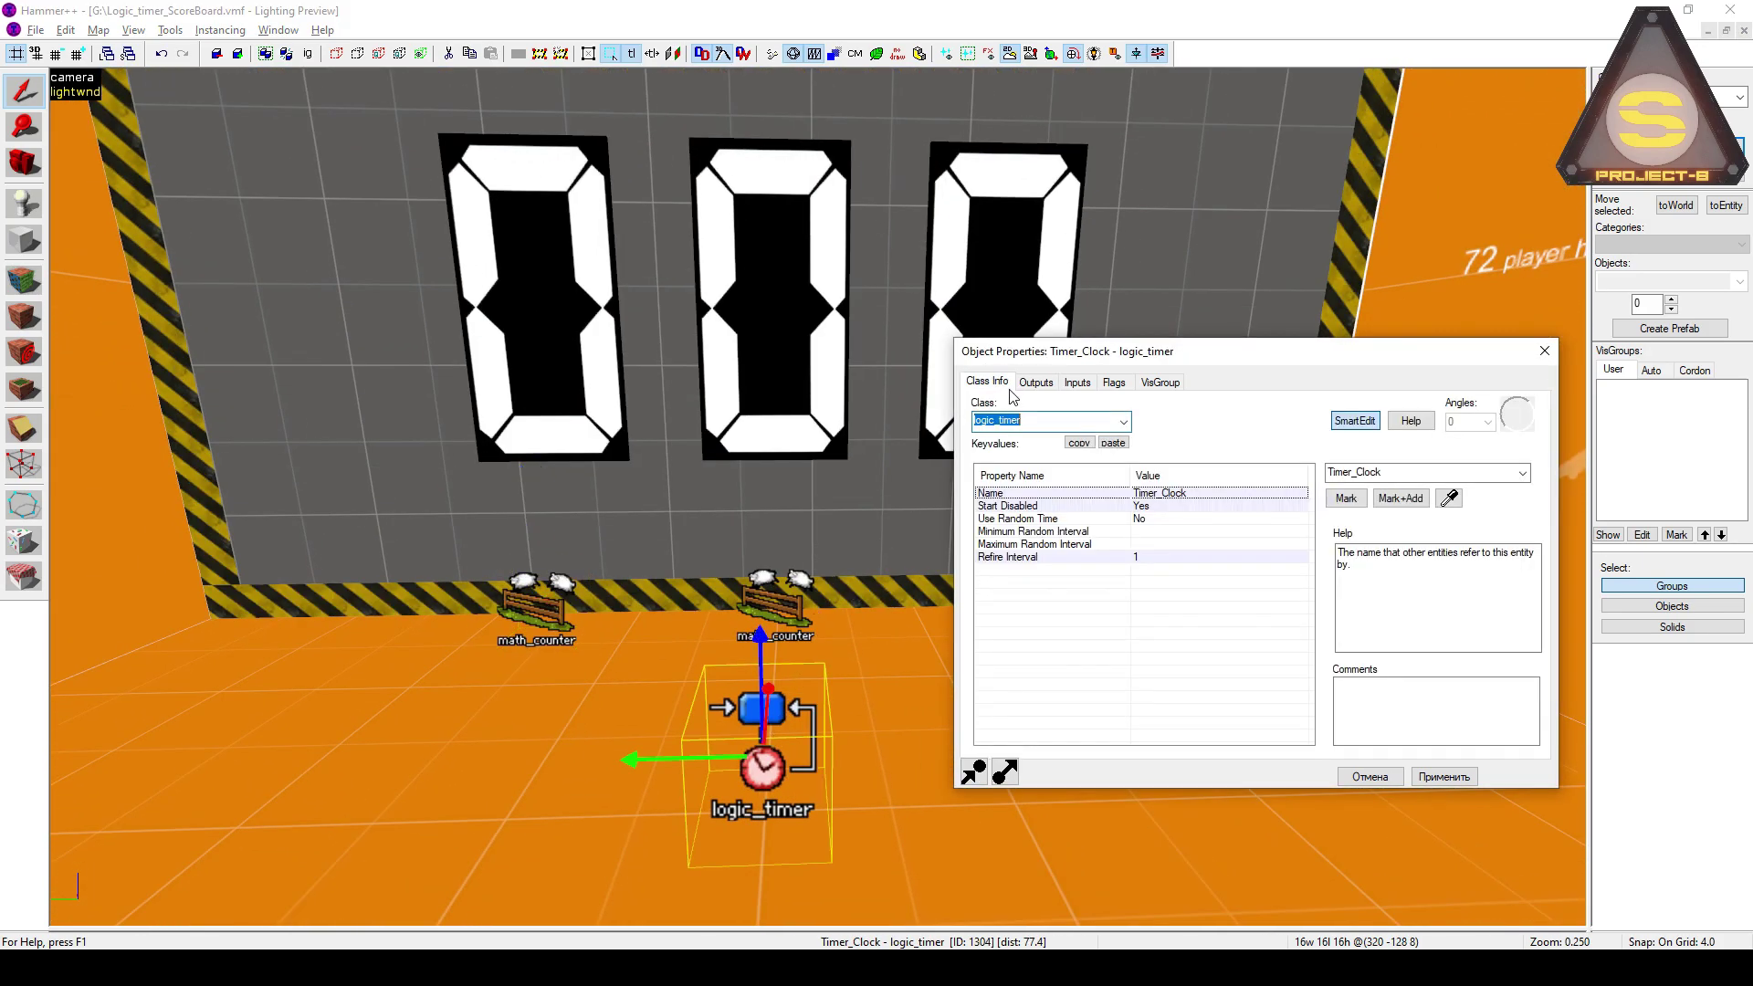
pyautogui.click(1186, 556)
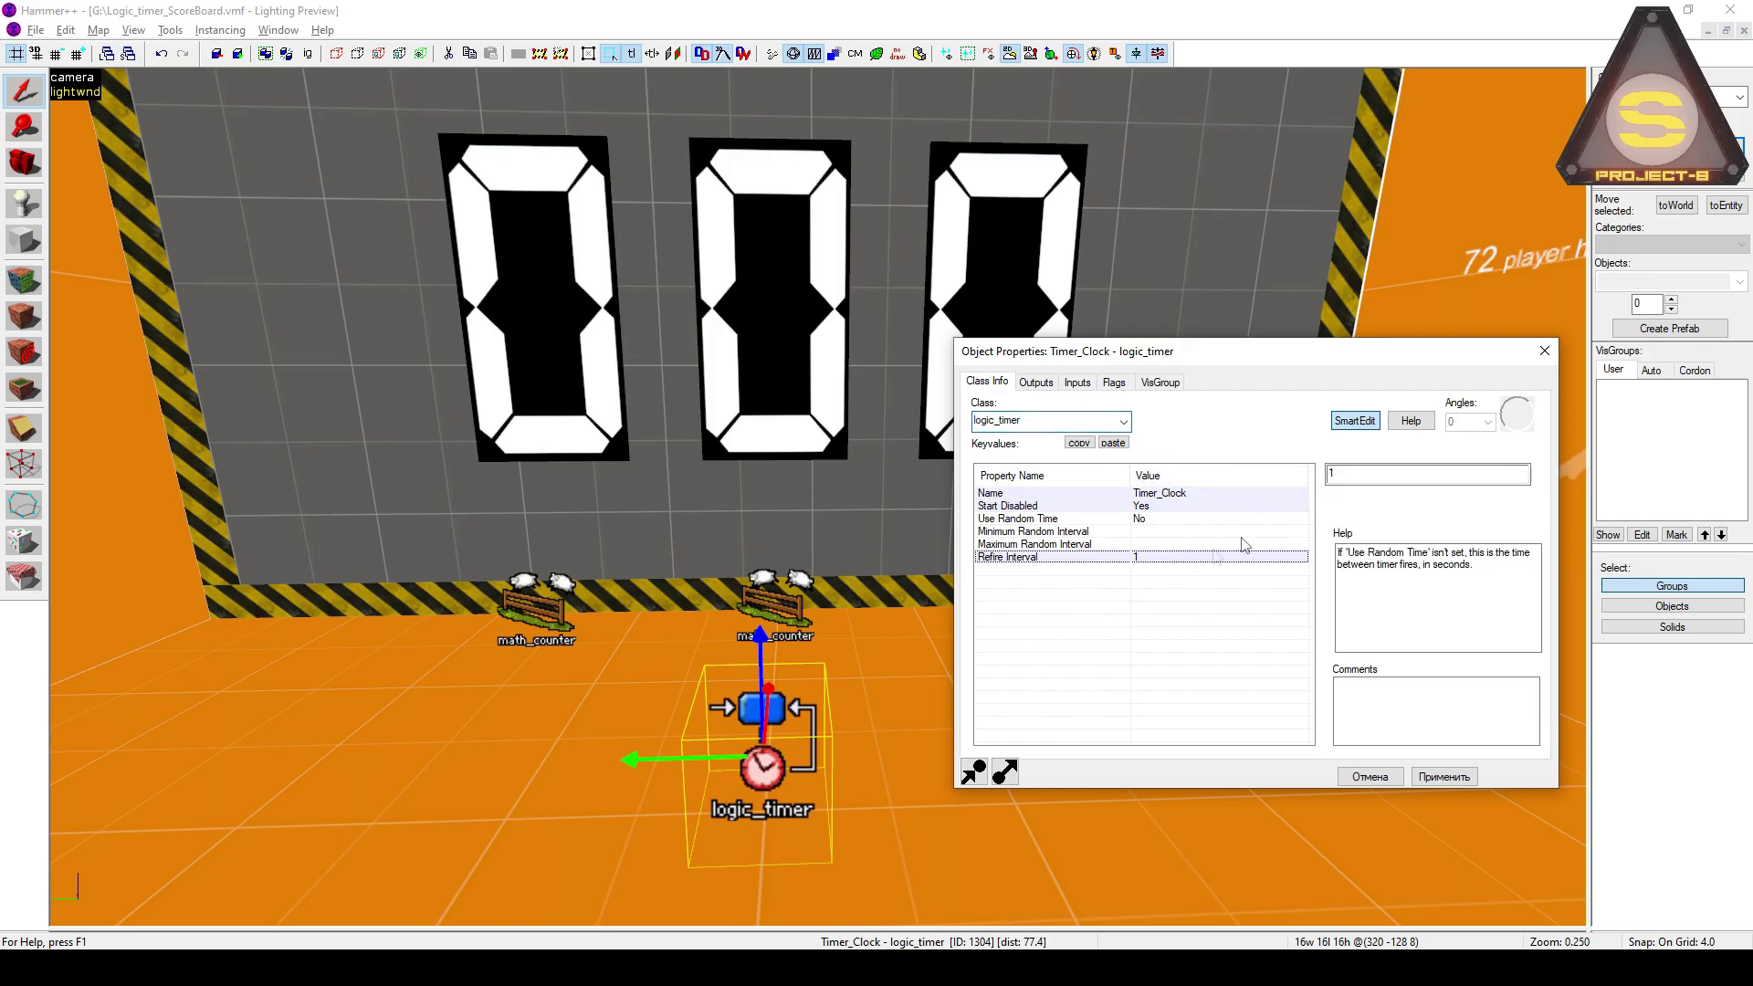
# Examine the parameter of Timer_Clock's OnTimer output targeting Timer_Math_1, and check its Start Disabled setting
pyautogui.click(1033, 390)
pyautogui.click(1141, 676)
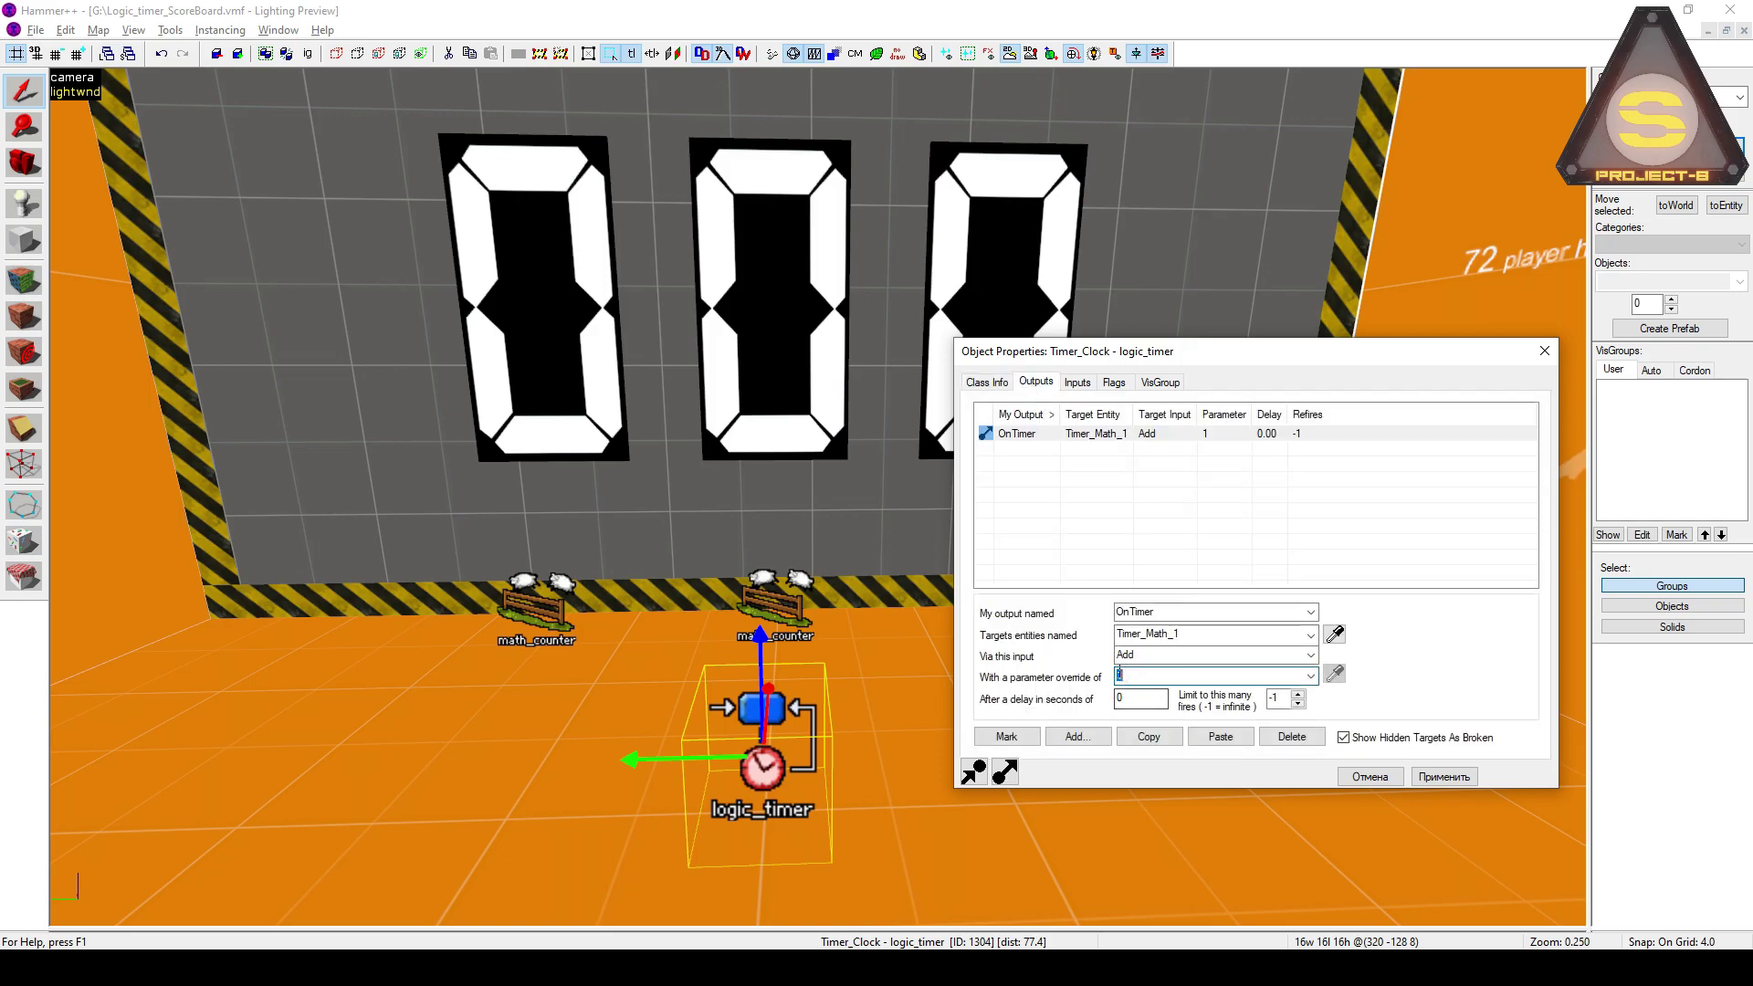
pyautogui.press('z')
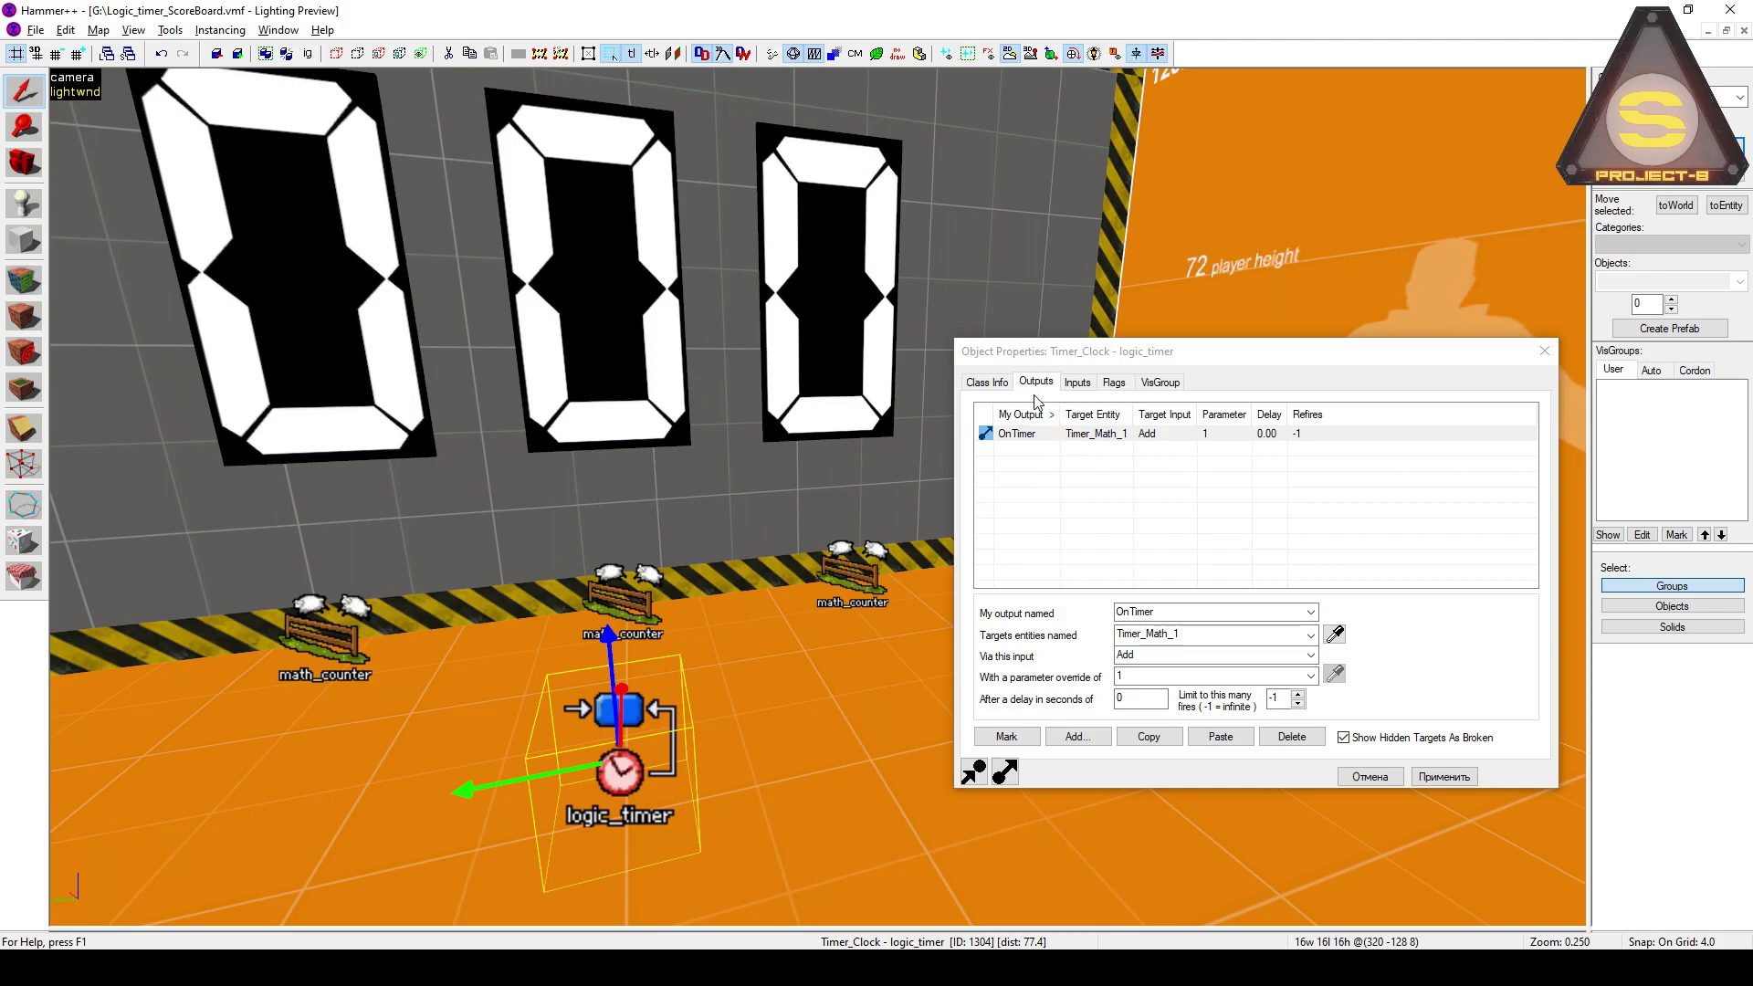
pyautogui.click(988, 382)
pyautogui.click(1140, 506)
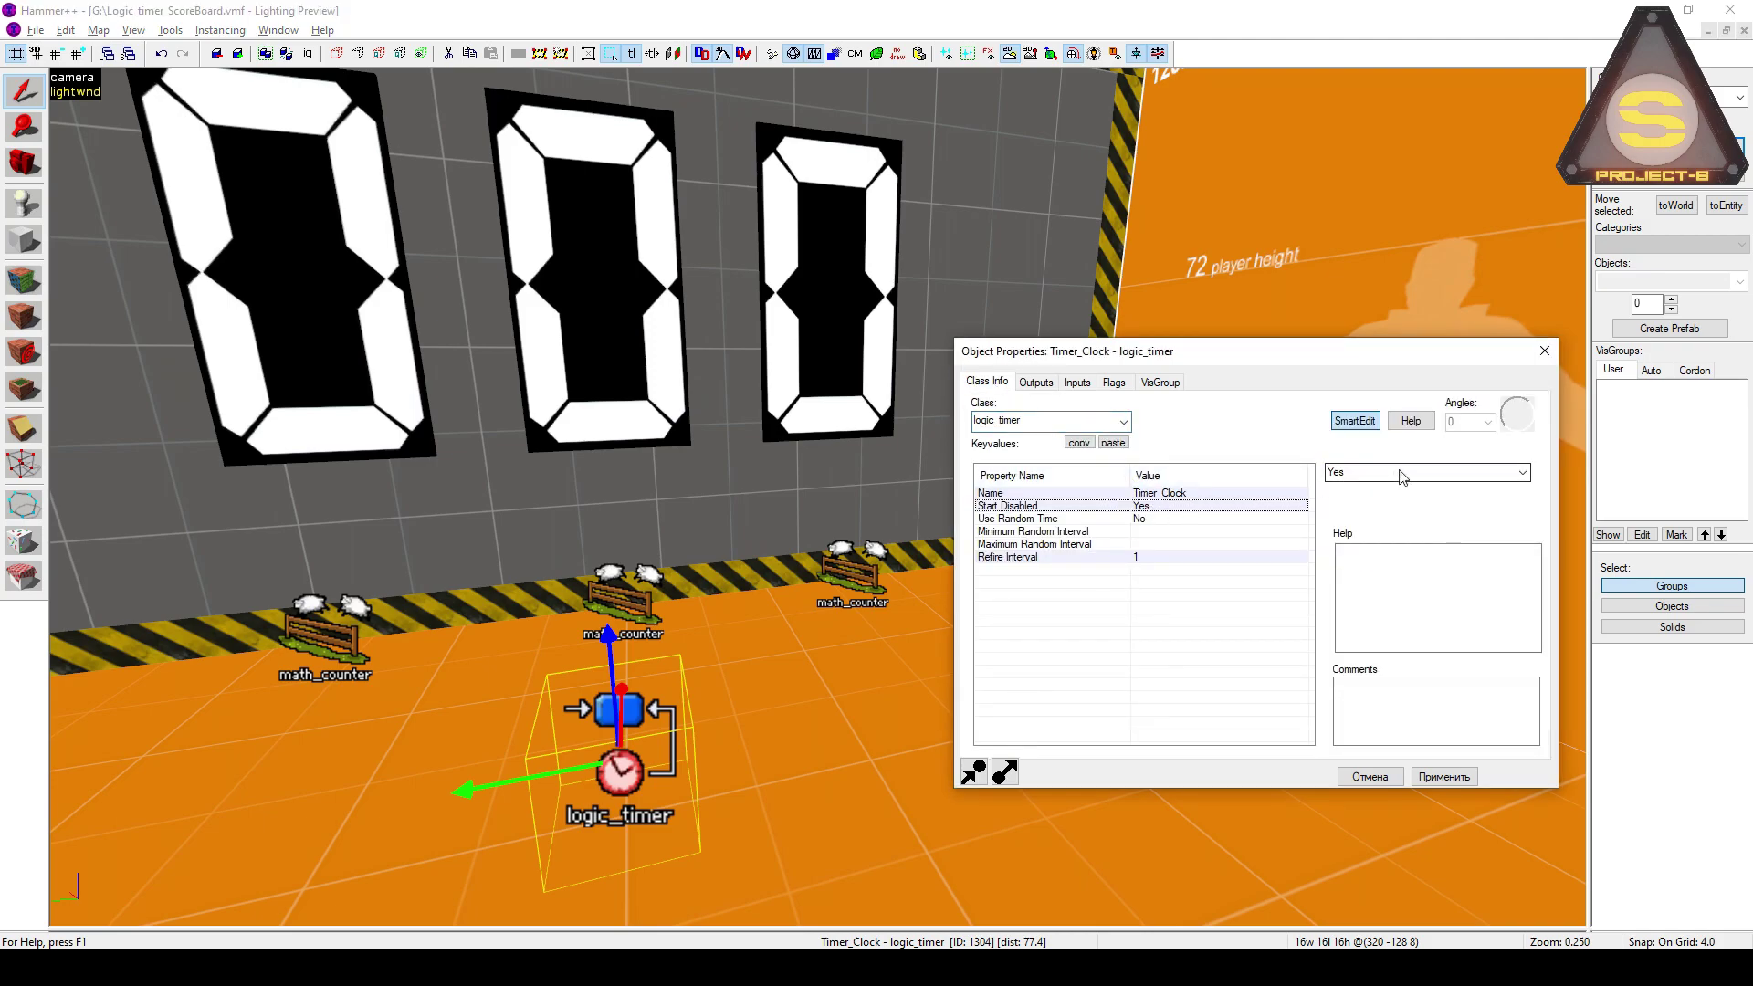
# Select the func_button inside the block on the striped post, and examine its OnPressed output and the Damage Activates flag
pyautogui.press('z')
pyautogui.press('s')
pyautogui.press('w')
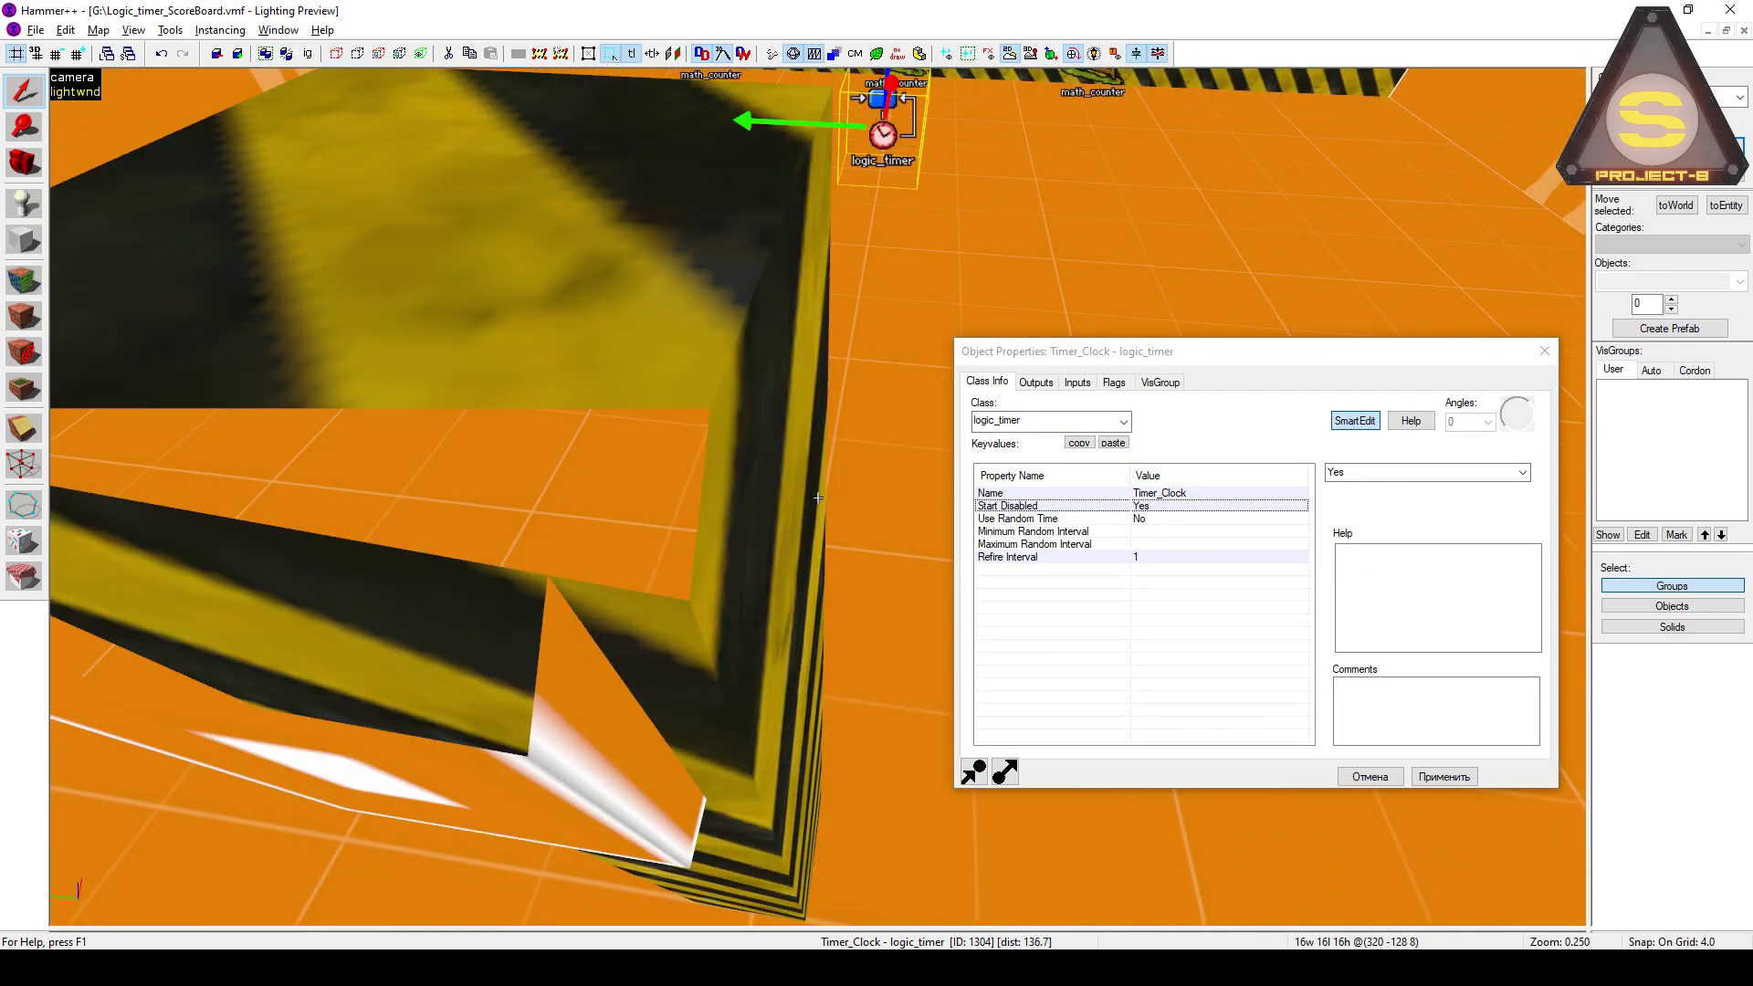
pyautogui.press('z')
pyautogui.click(806, 507)
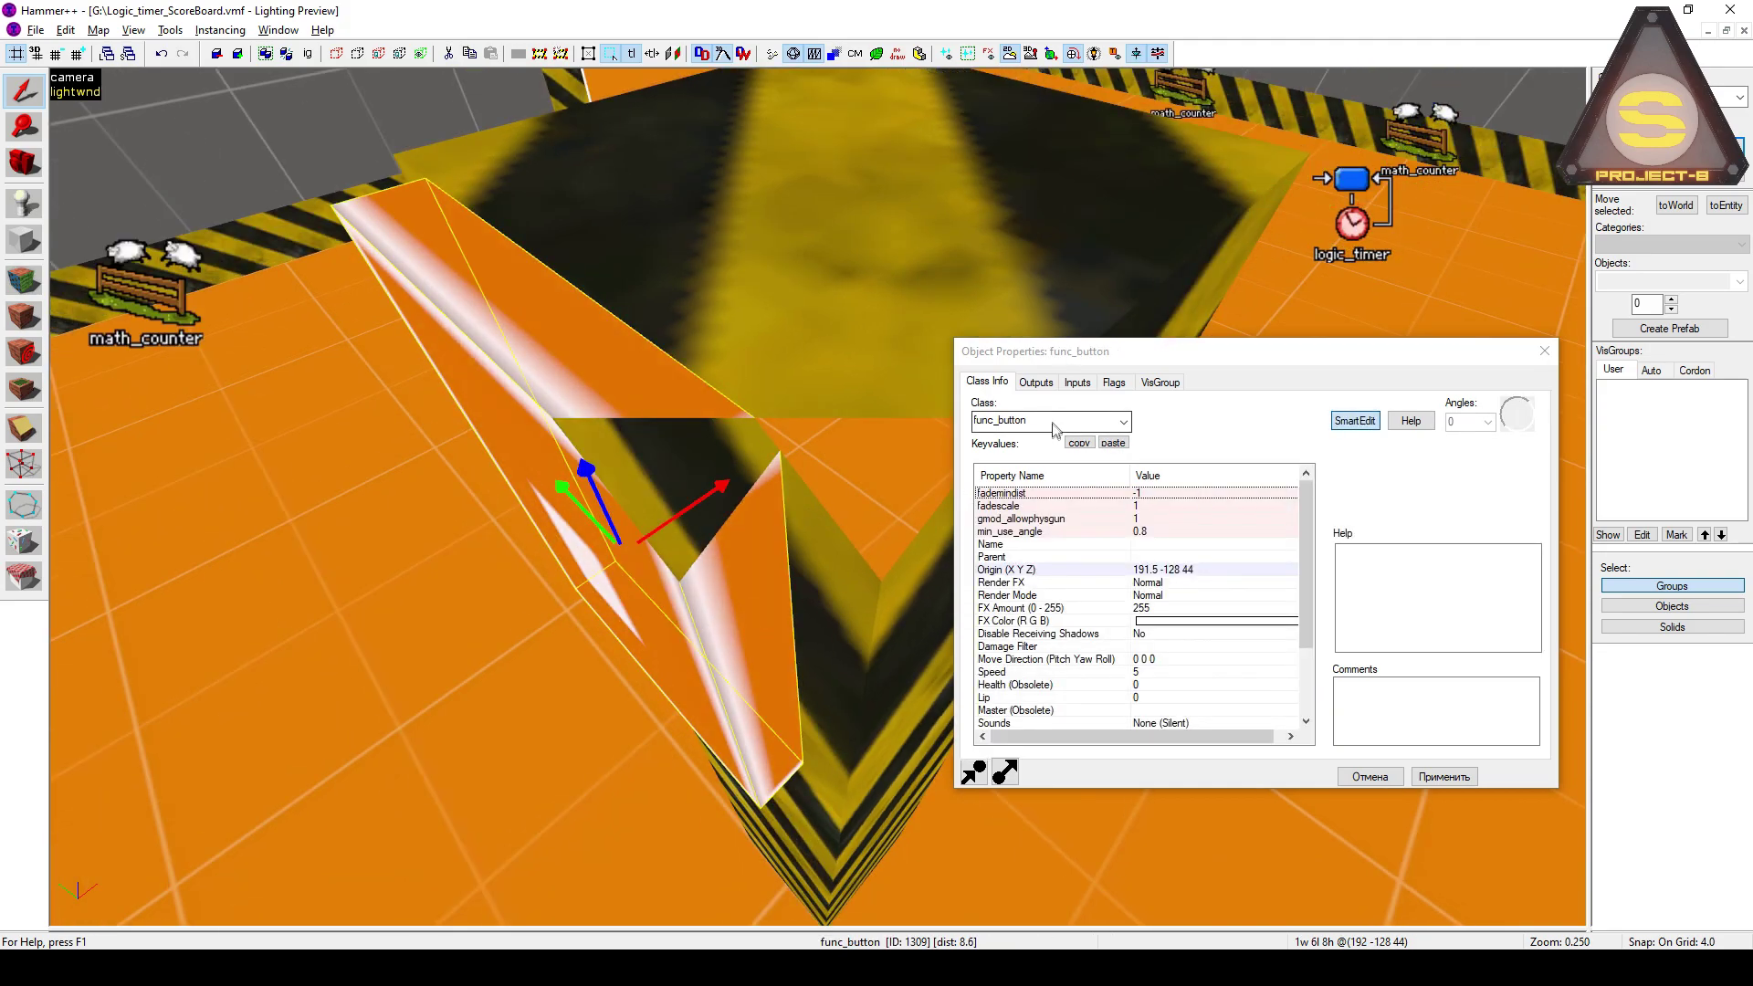
pyautogui.click(1037, 383)
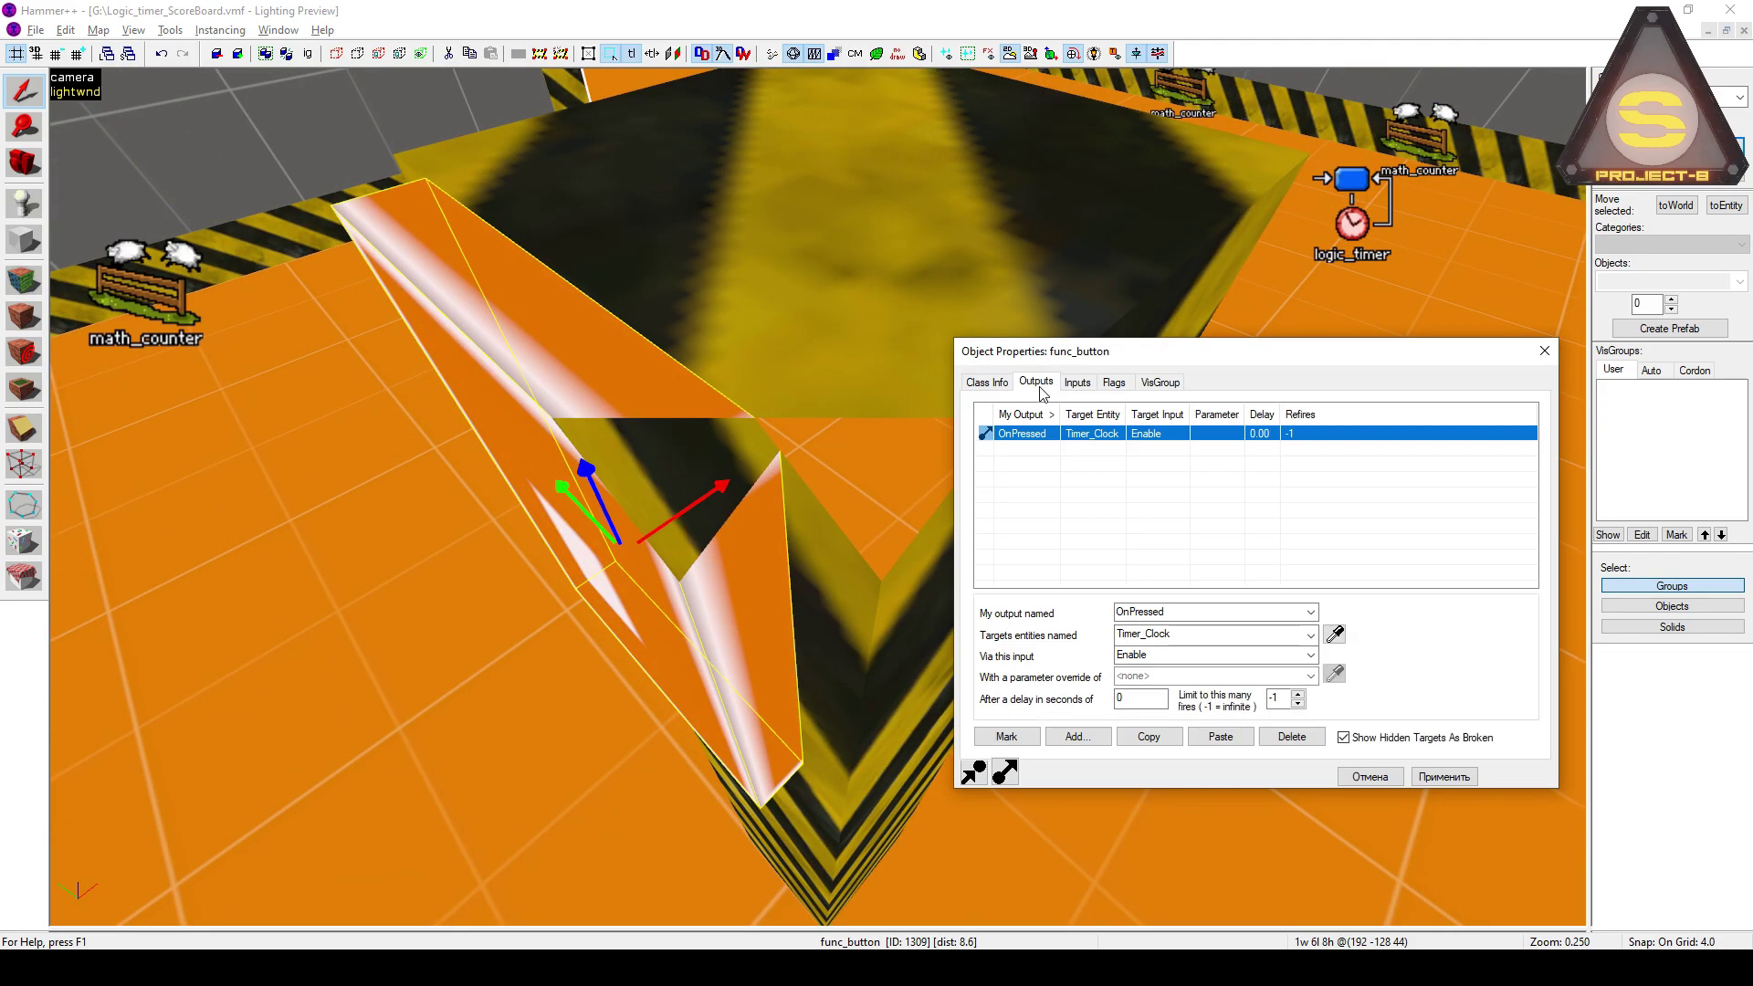
pyautogui.click(1115, 384)
pyautogui.click(1030, 450)
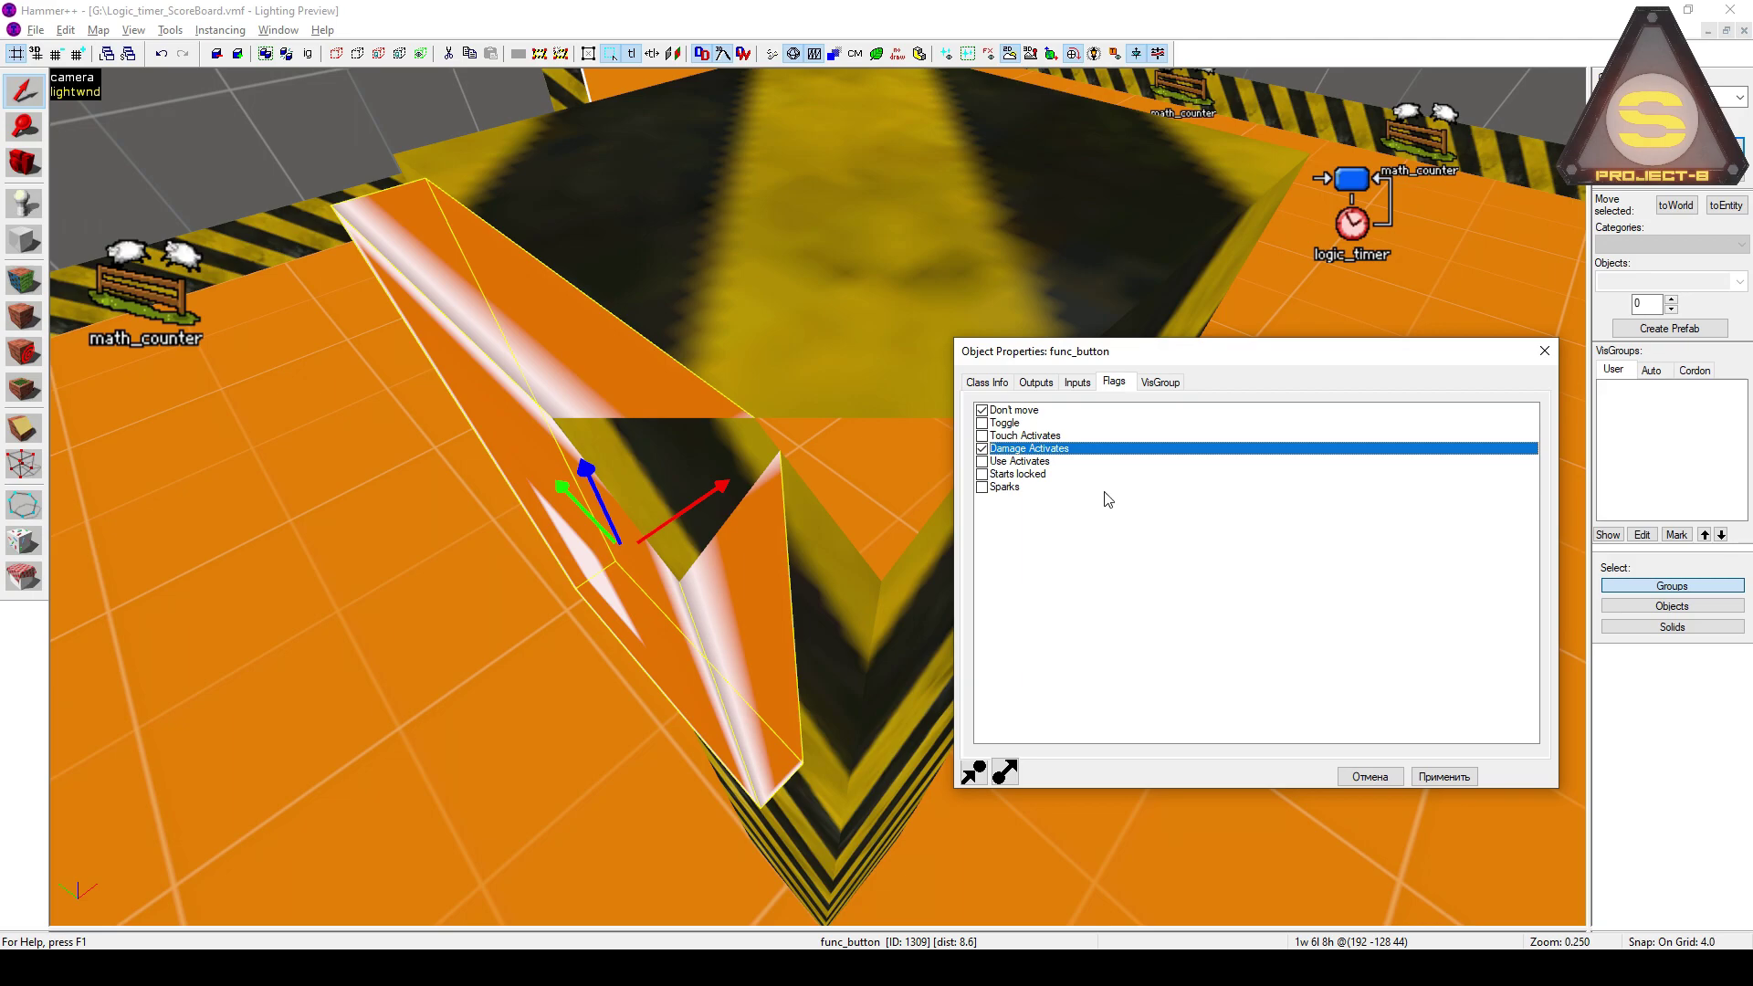
pyautogui.click(1037, 383)
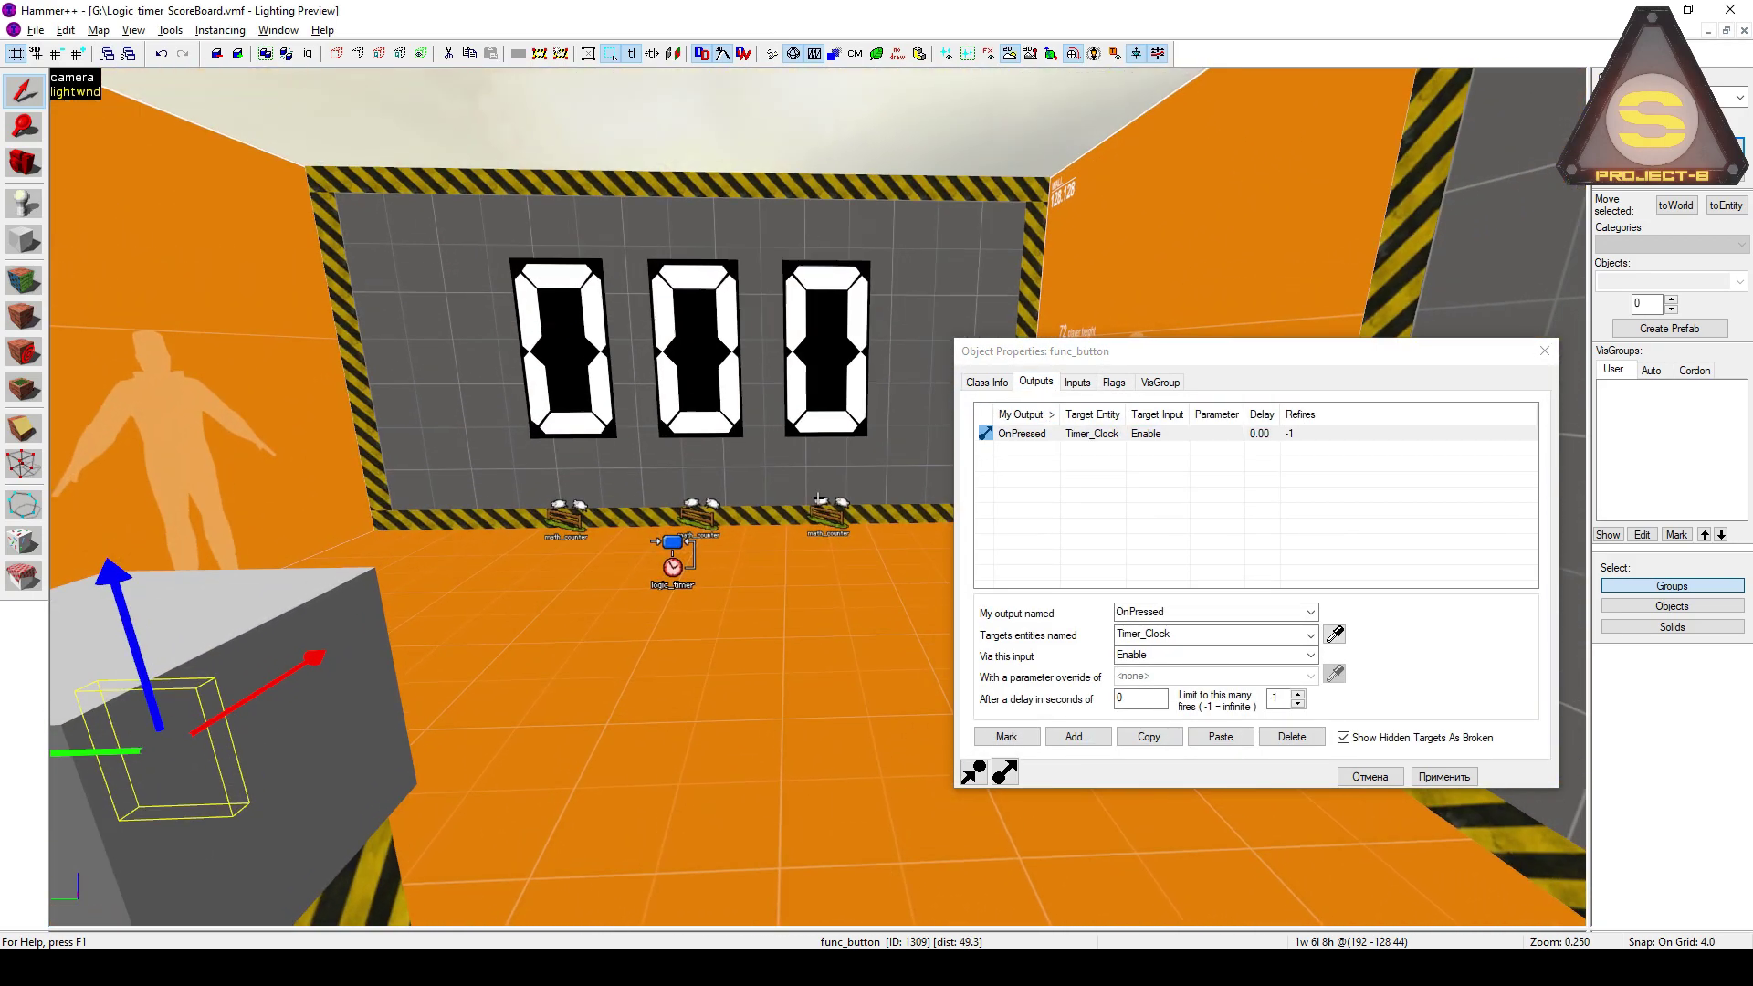
# Open the properties of Minus_Timer_Math_1 beneath the 999 countdown scoreboard and check its Initial Value
pyautogui.press('w')
pyautogui.press('z')
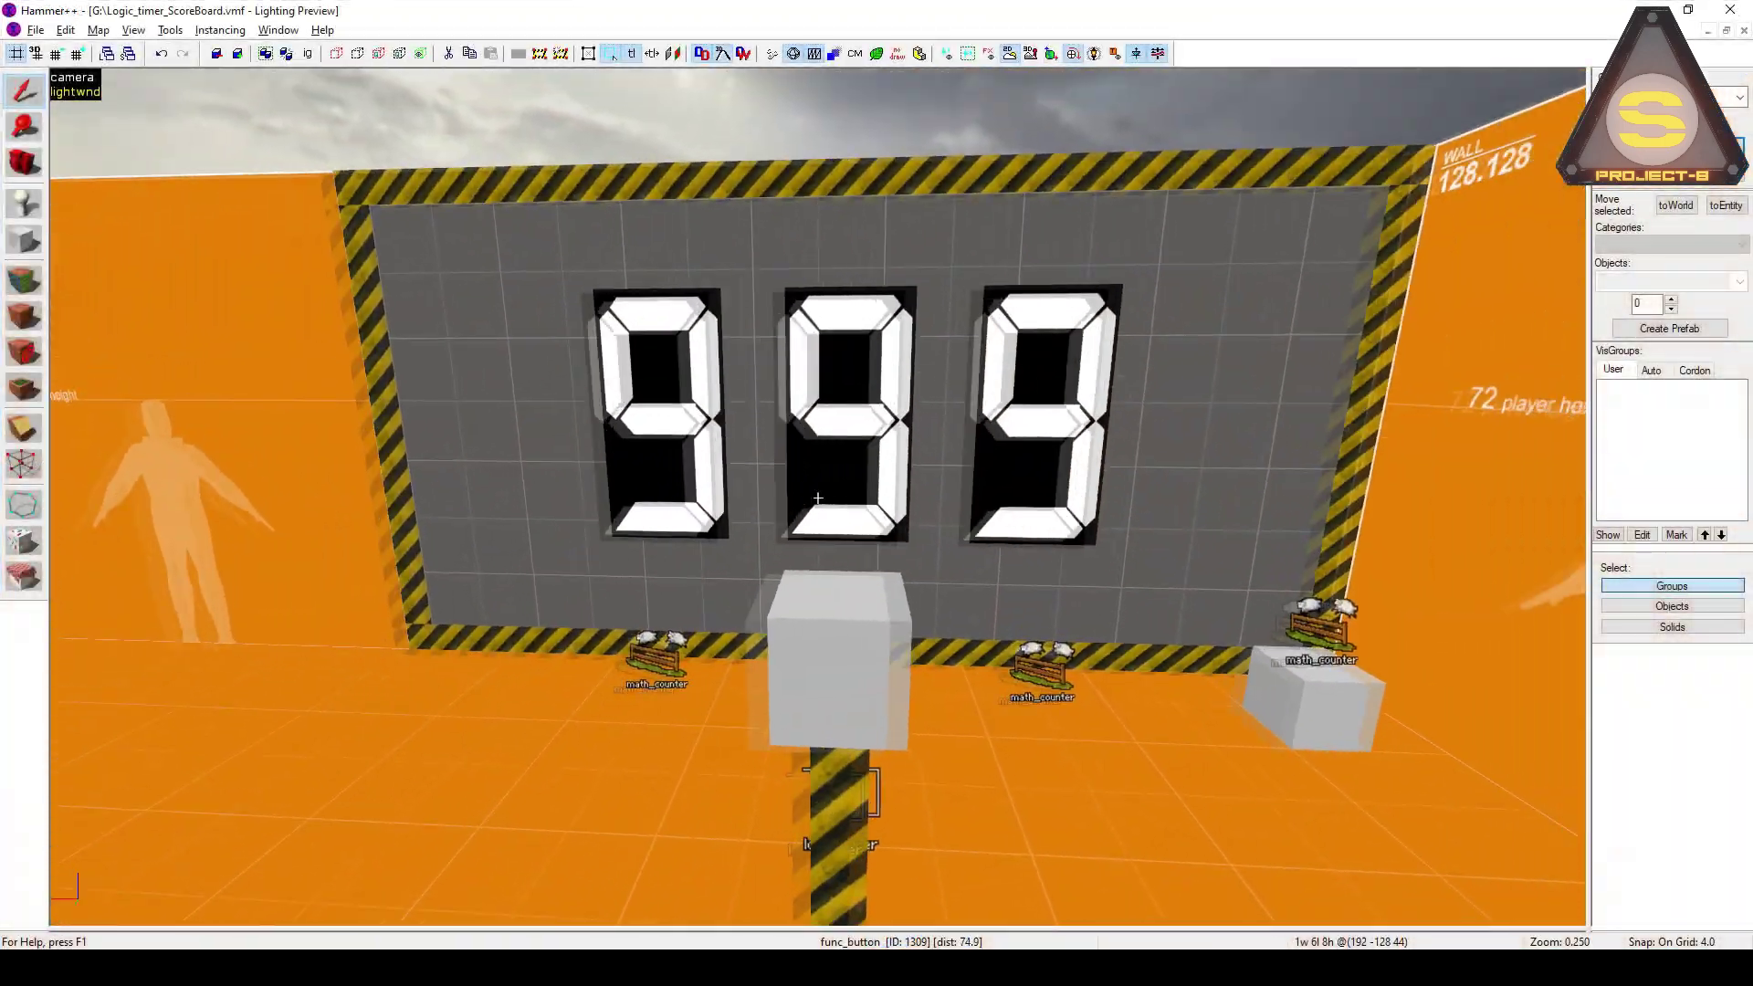
pyautogui.scroll(5, 818, 498)
pyautogui.press('s')
pyautogui.press('w')
pyautogui.press('z')
pyautogui.doubleClick(827, 581)
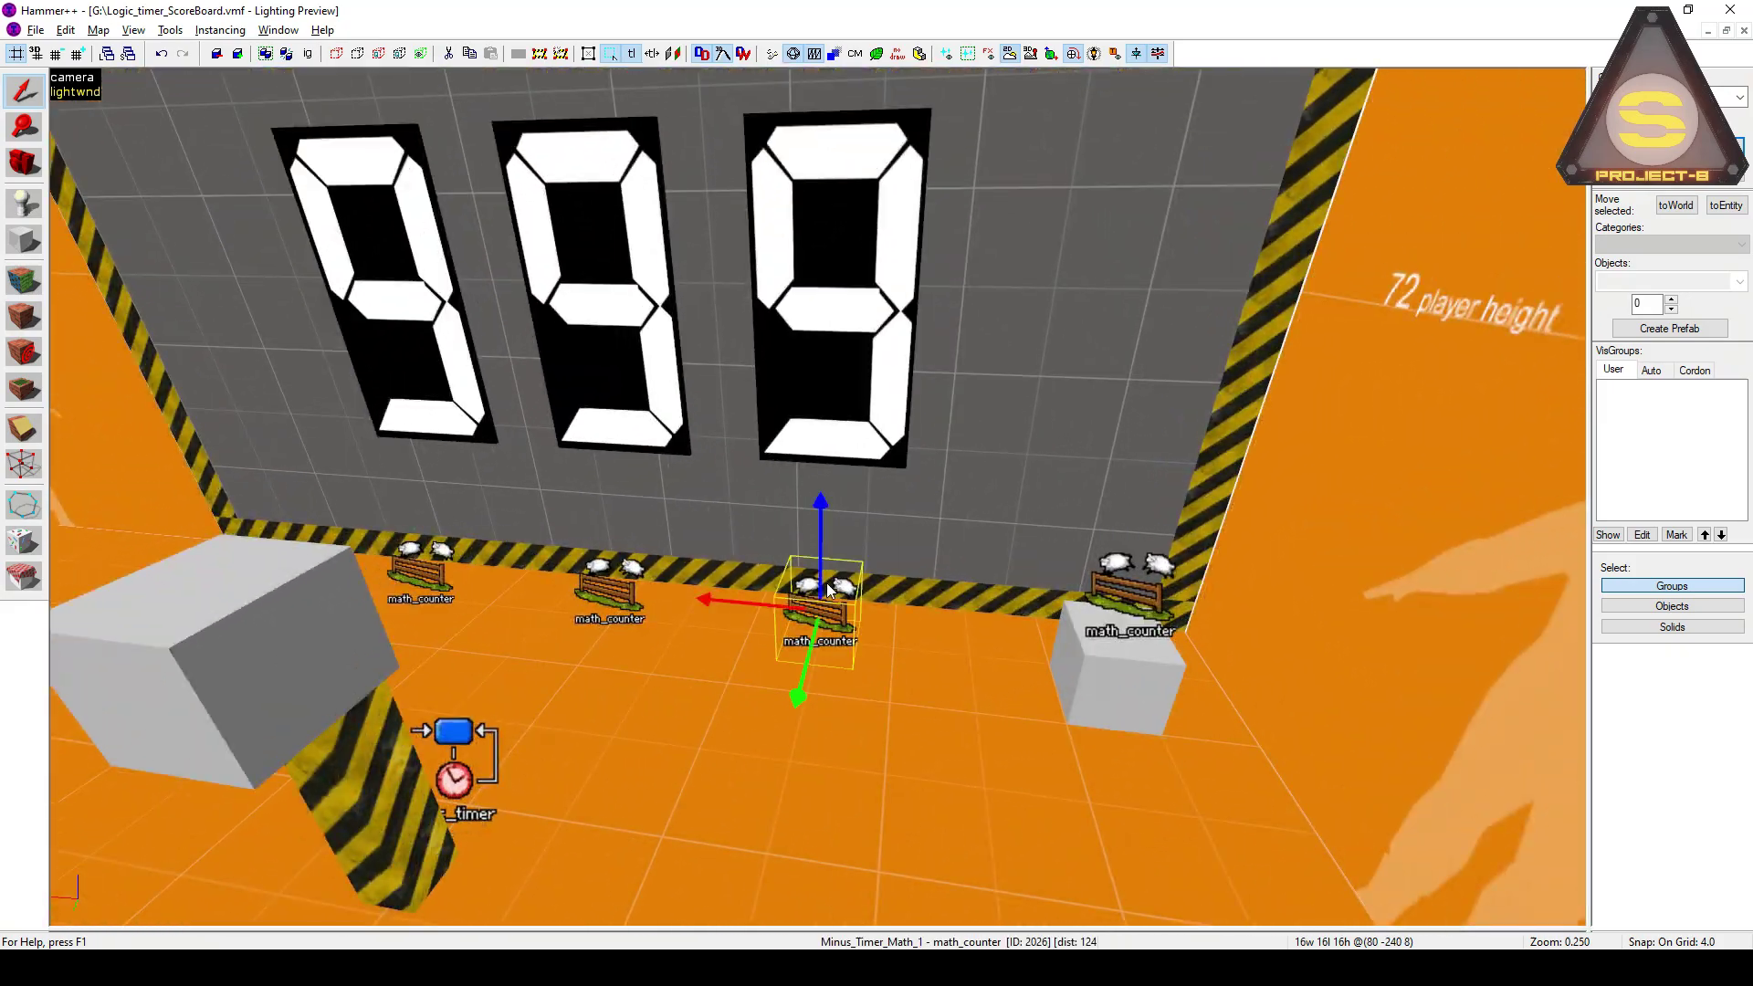
pyautogui.click(1114, 519)
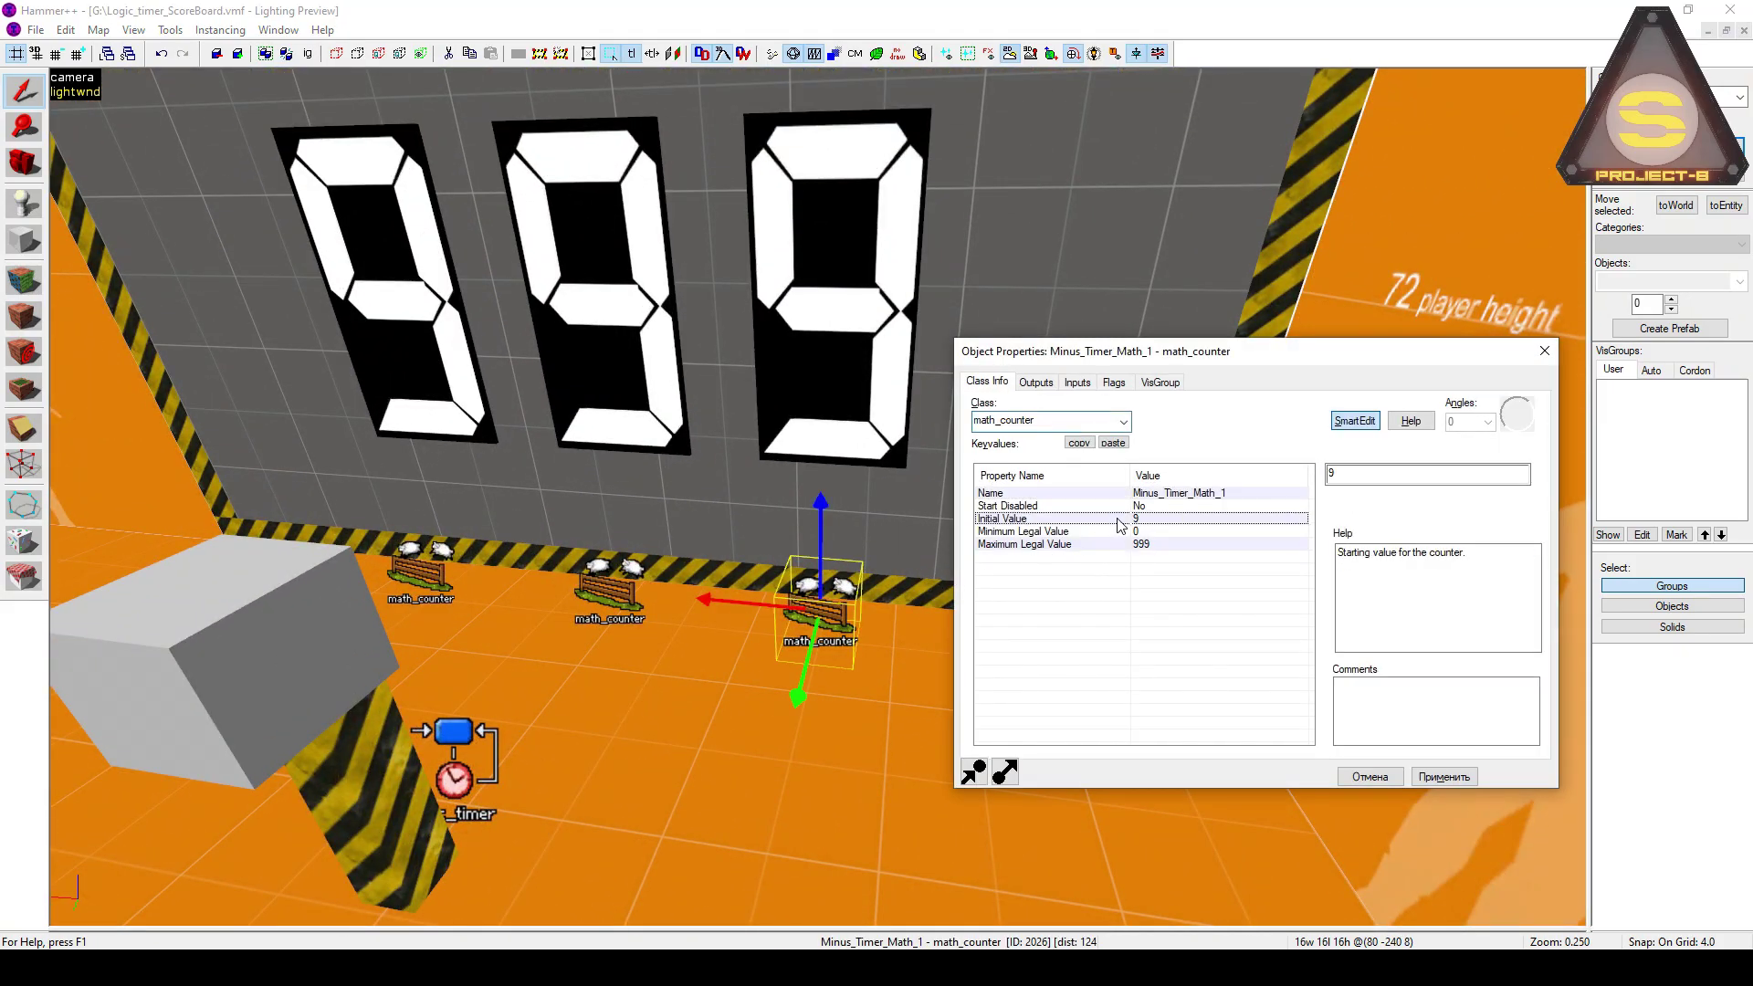
# Examine the two OnHitMin outputs of Minus_Timer_Math_1 and the OnTimer outputs of the Timer_Clock_Minus logic_timer
pyautogui.click(1039, 383)
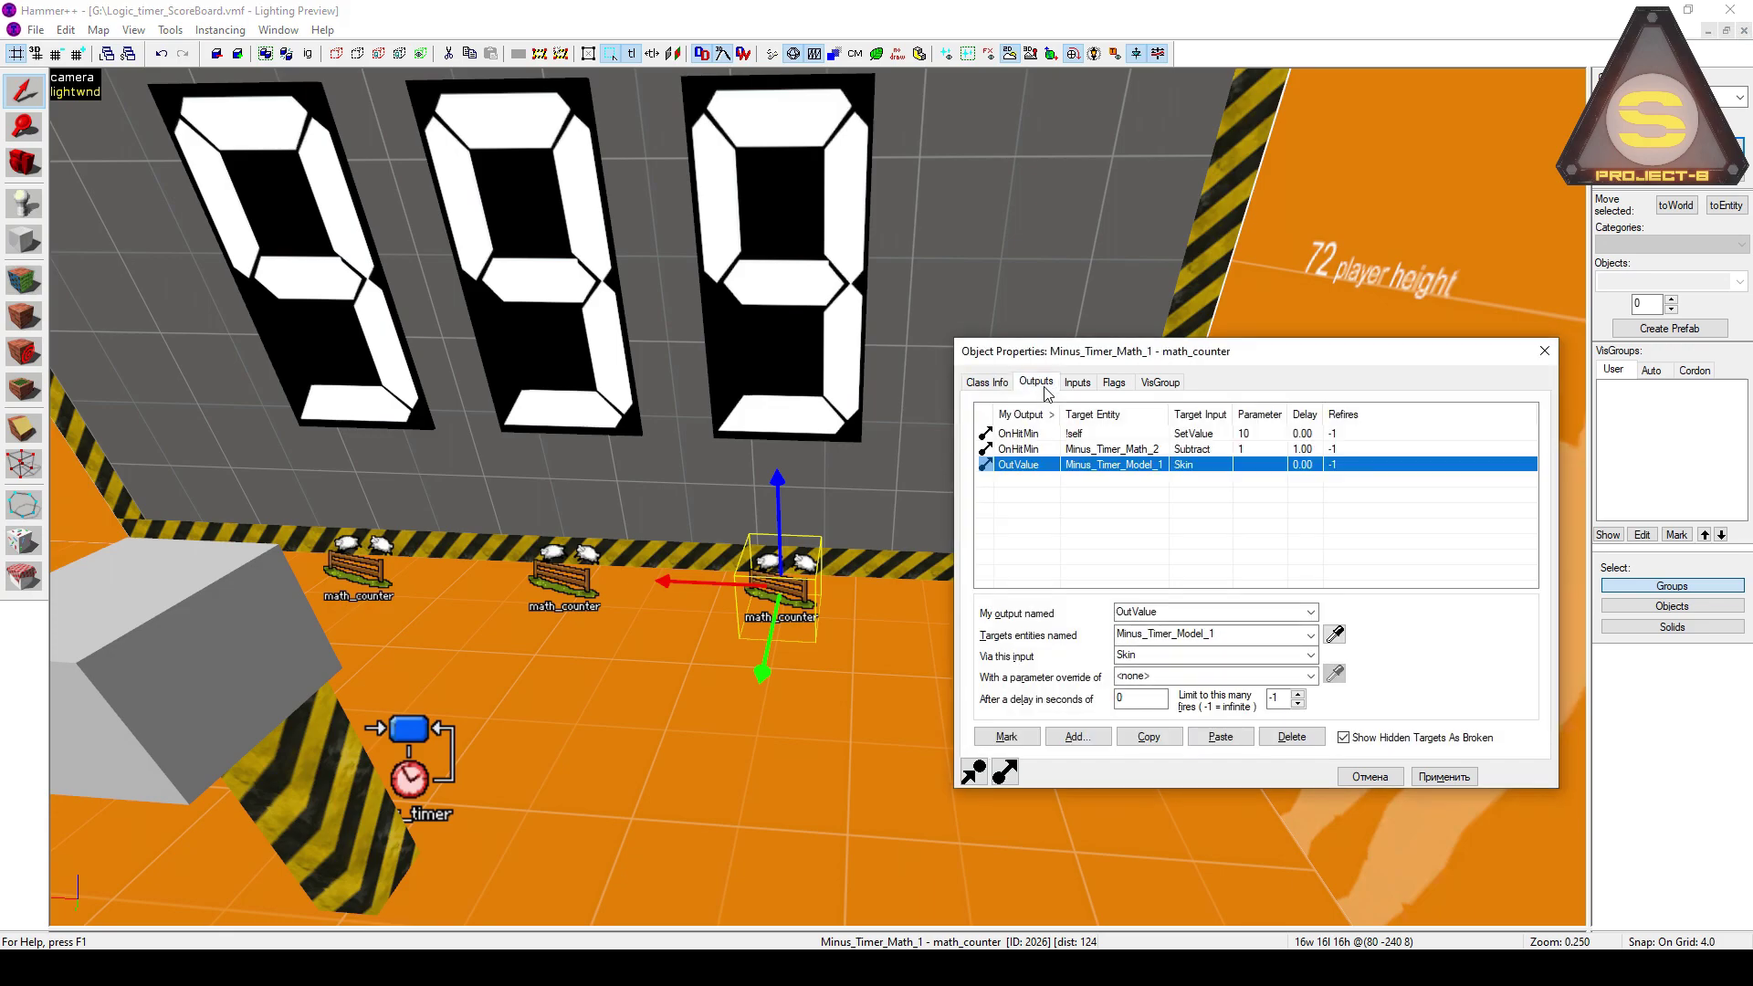
pyautogui.click(1040, 437)
pyautogui.click(1180, 612)
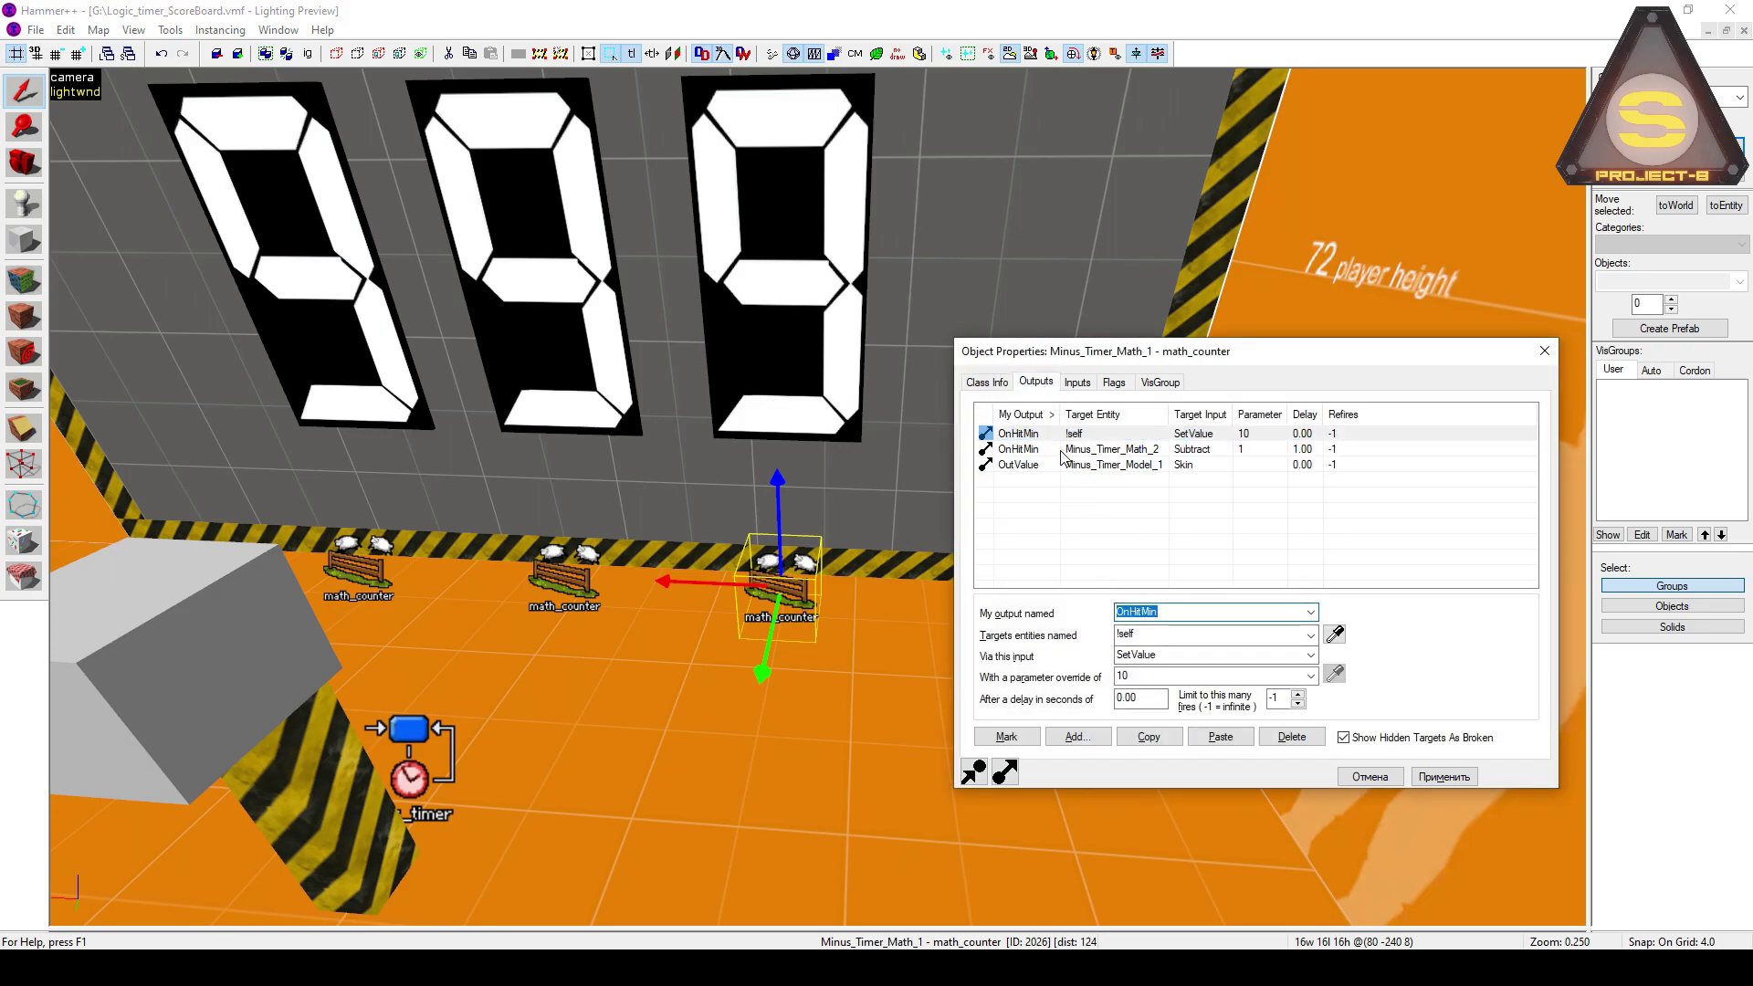
pyautogui.doubleClick(1157, 680)
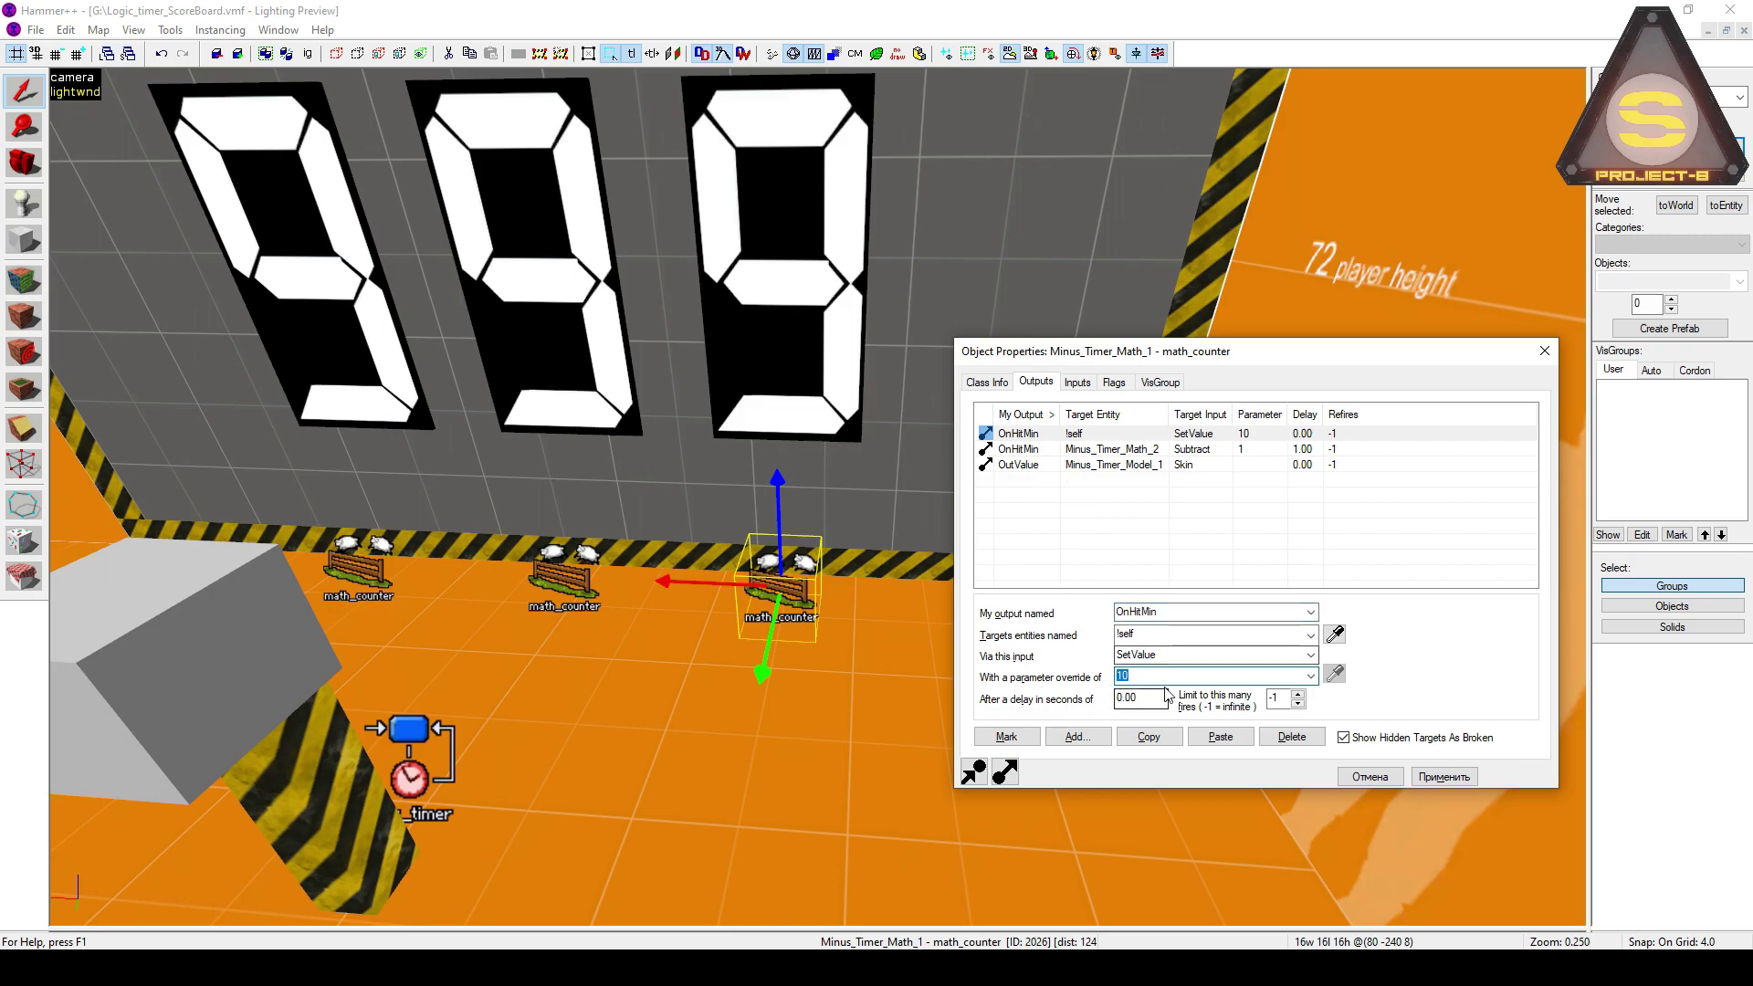
pyautogui.click(1090, 449)
pyautogui.doubleClick(1183, 654)
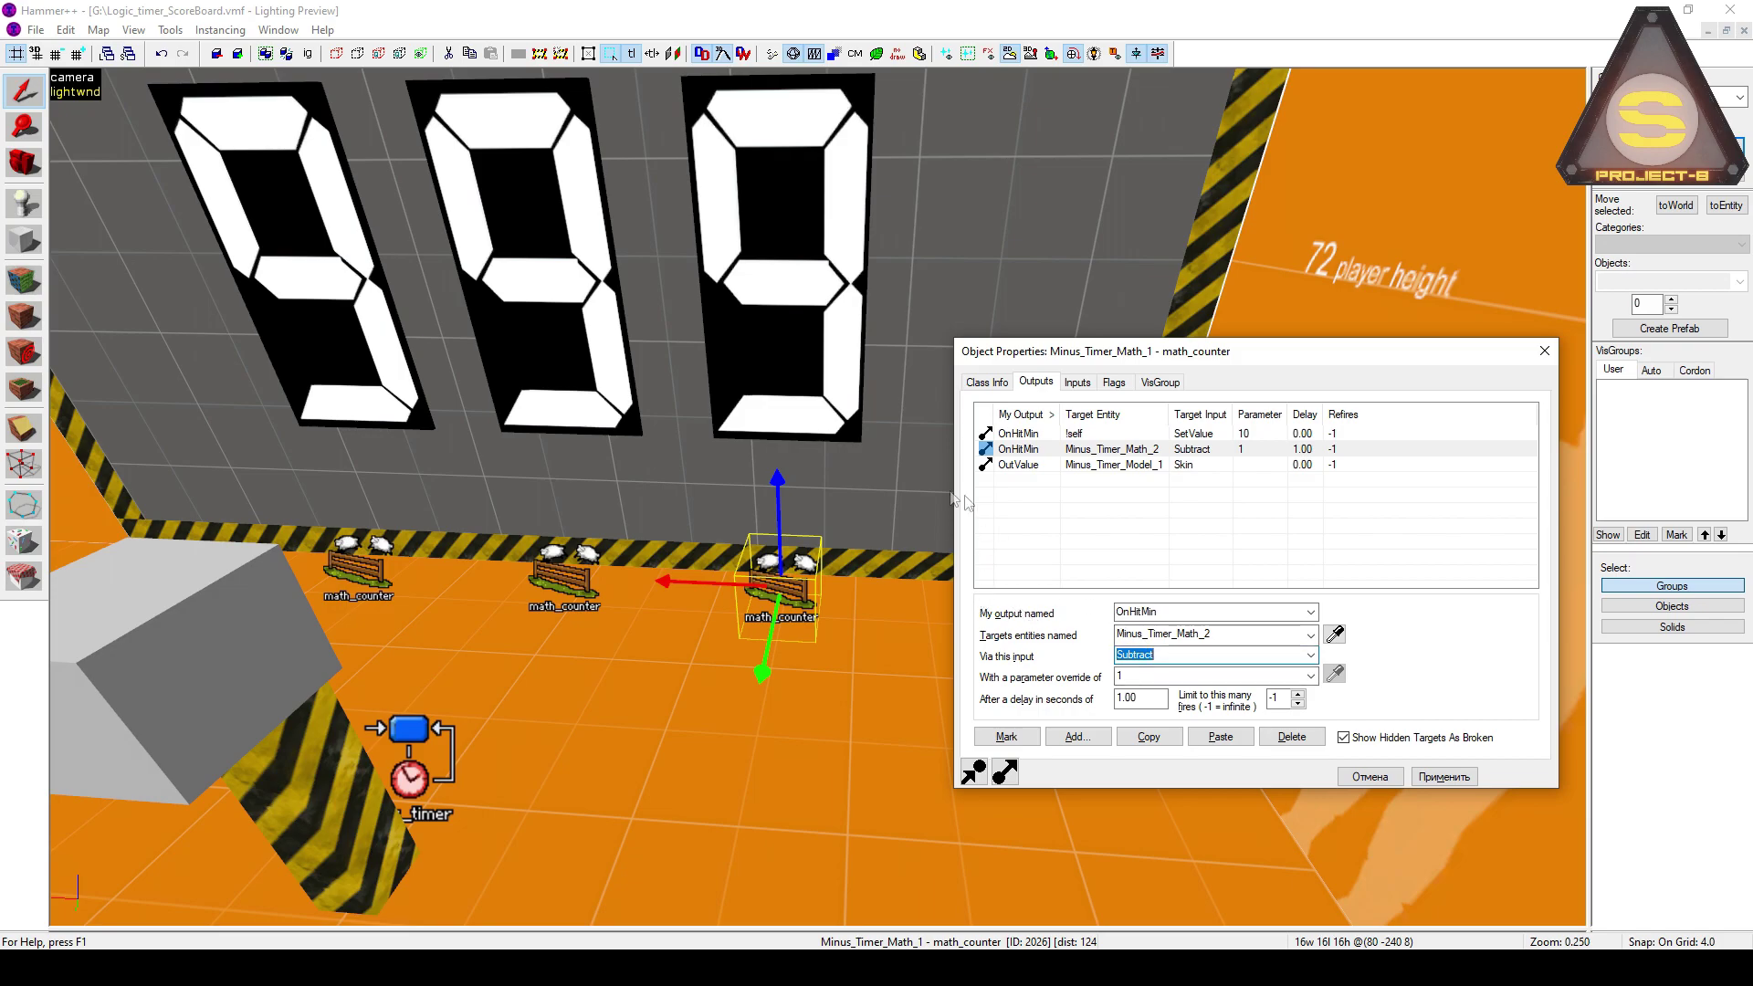
pyautogui.click(441, 763)
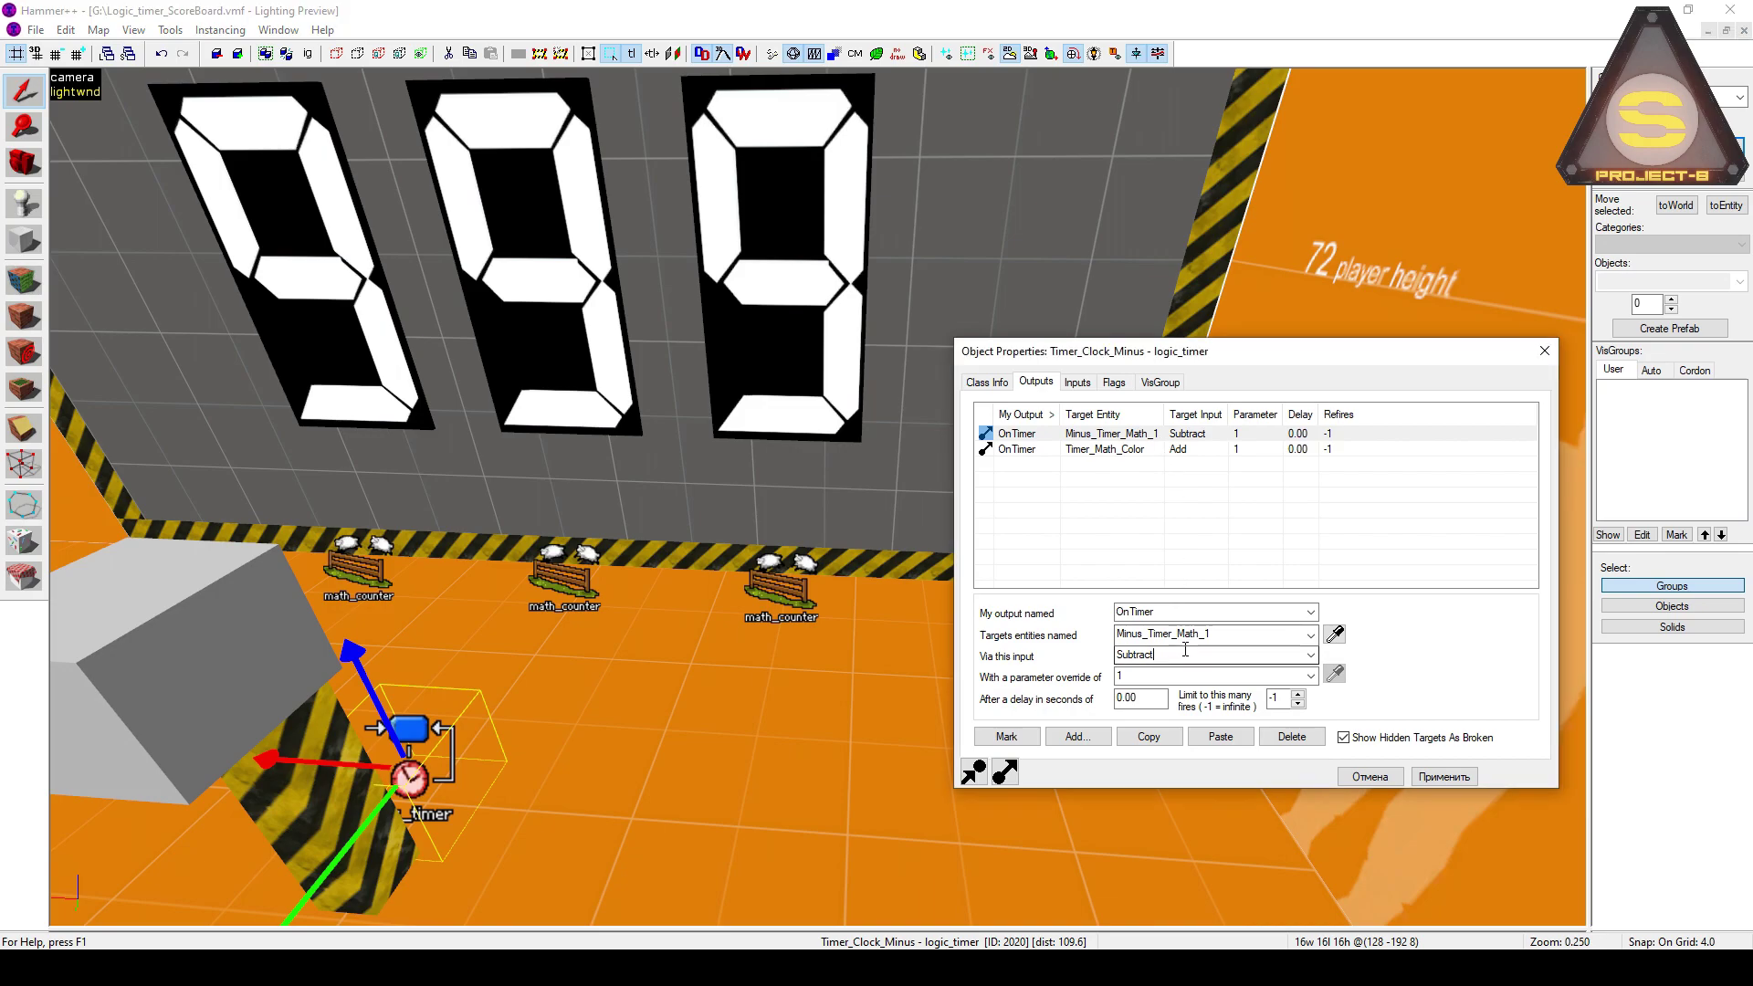
# Examine the properties and outputs of the math_counter entities under the third scoreboard, including Counter_Math_1
pyautogui.press('z')
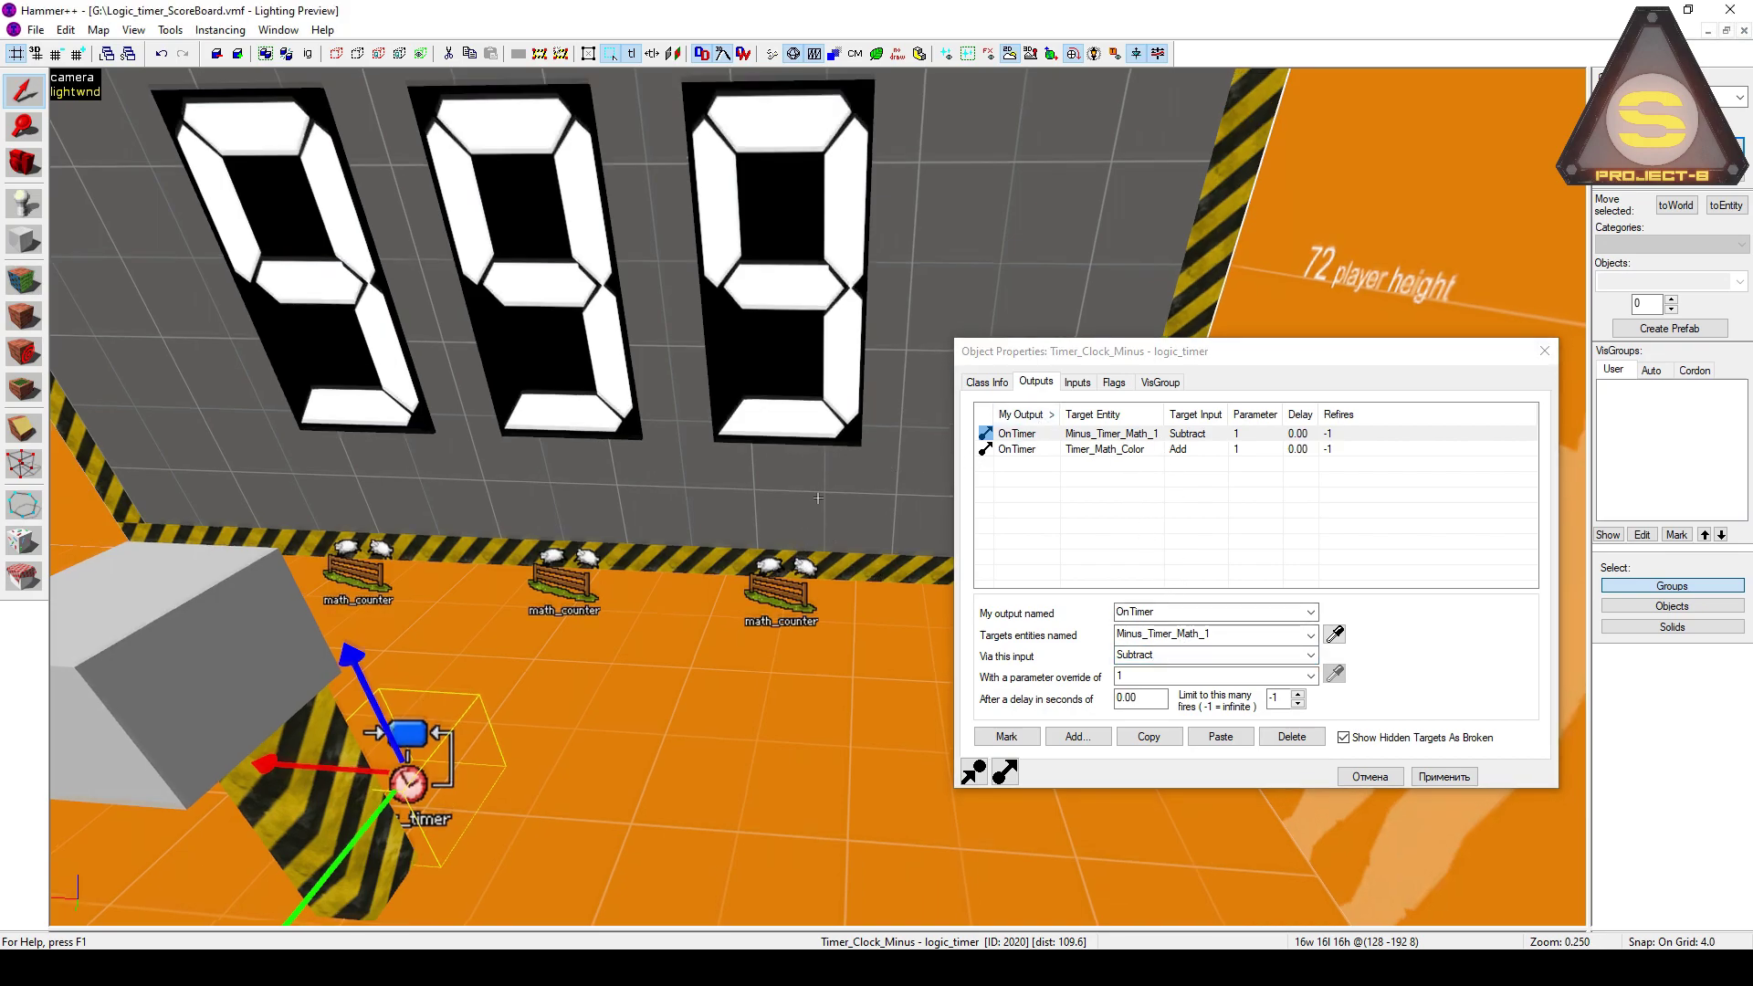
pyautogui.press('w')
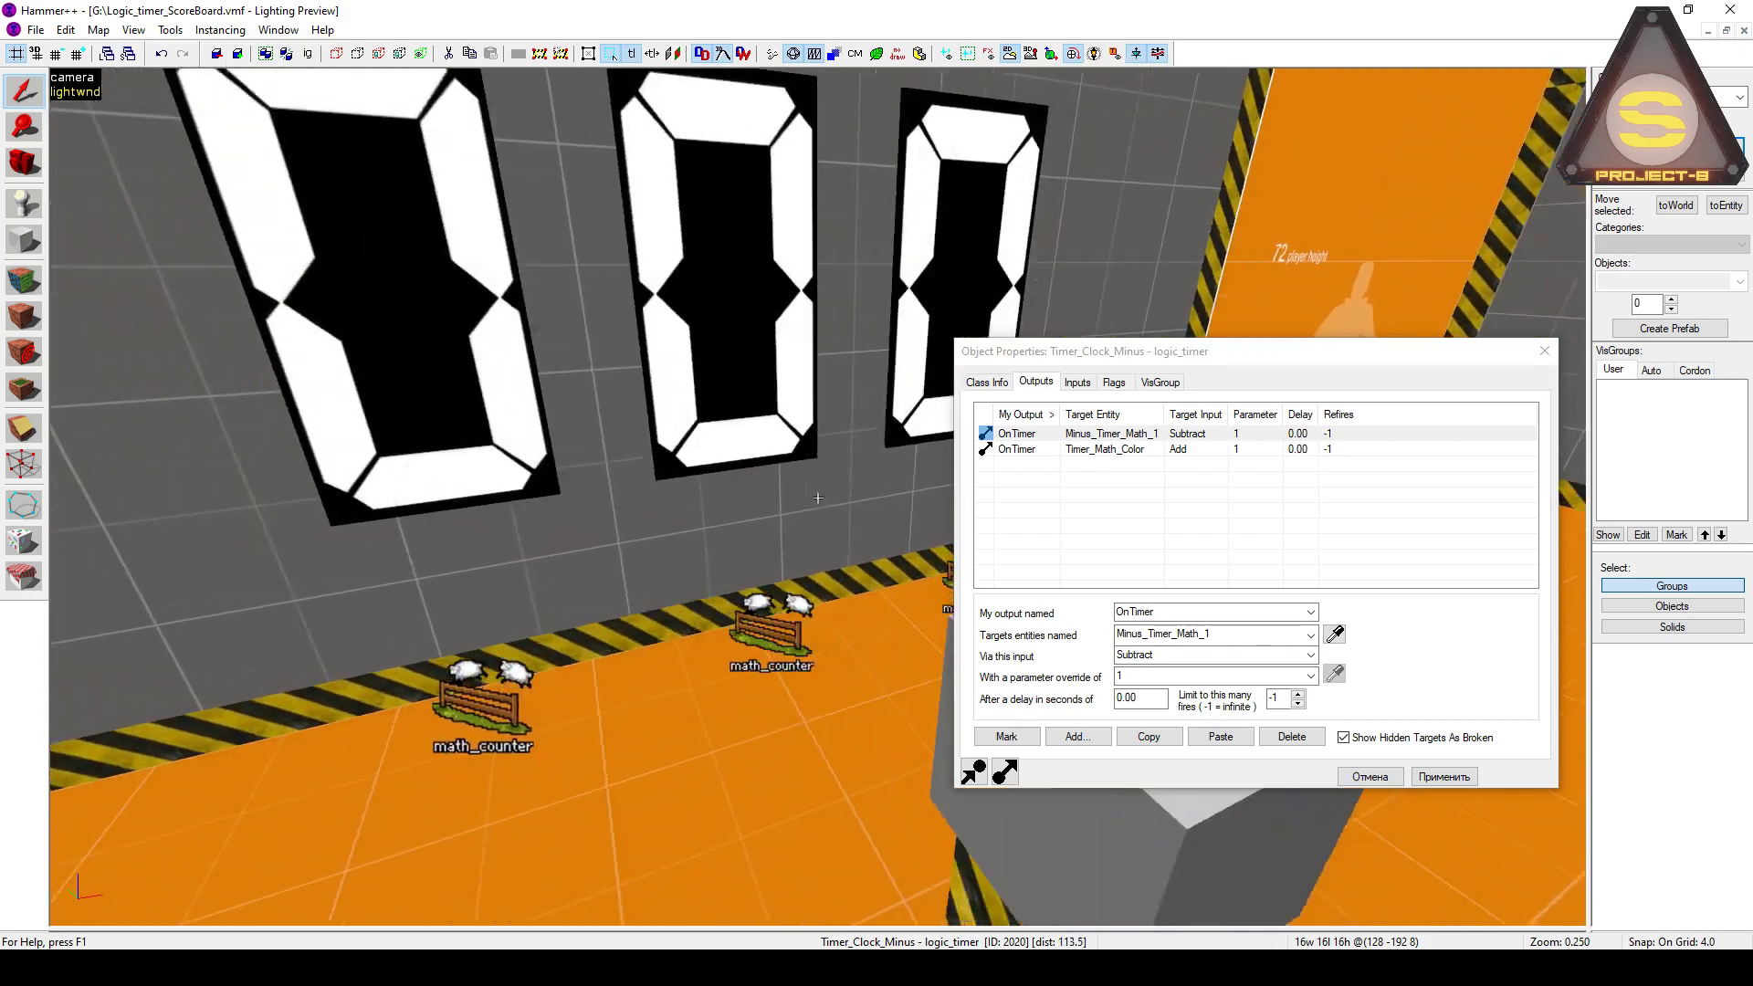
pyautogui.press('z')
pyautogui.click(944, 518)
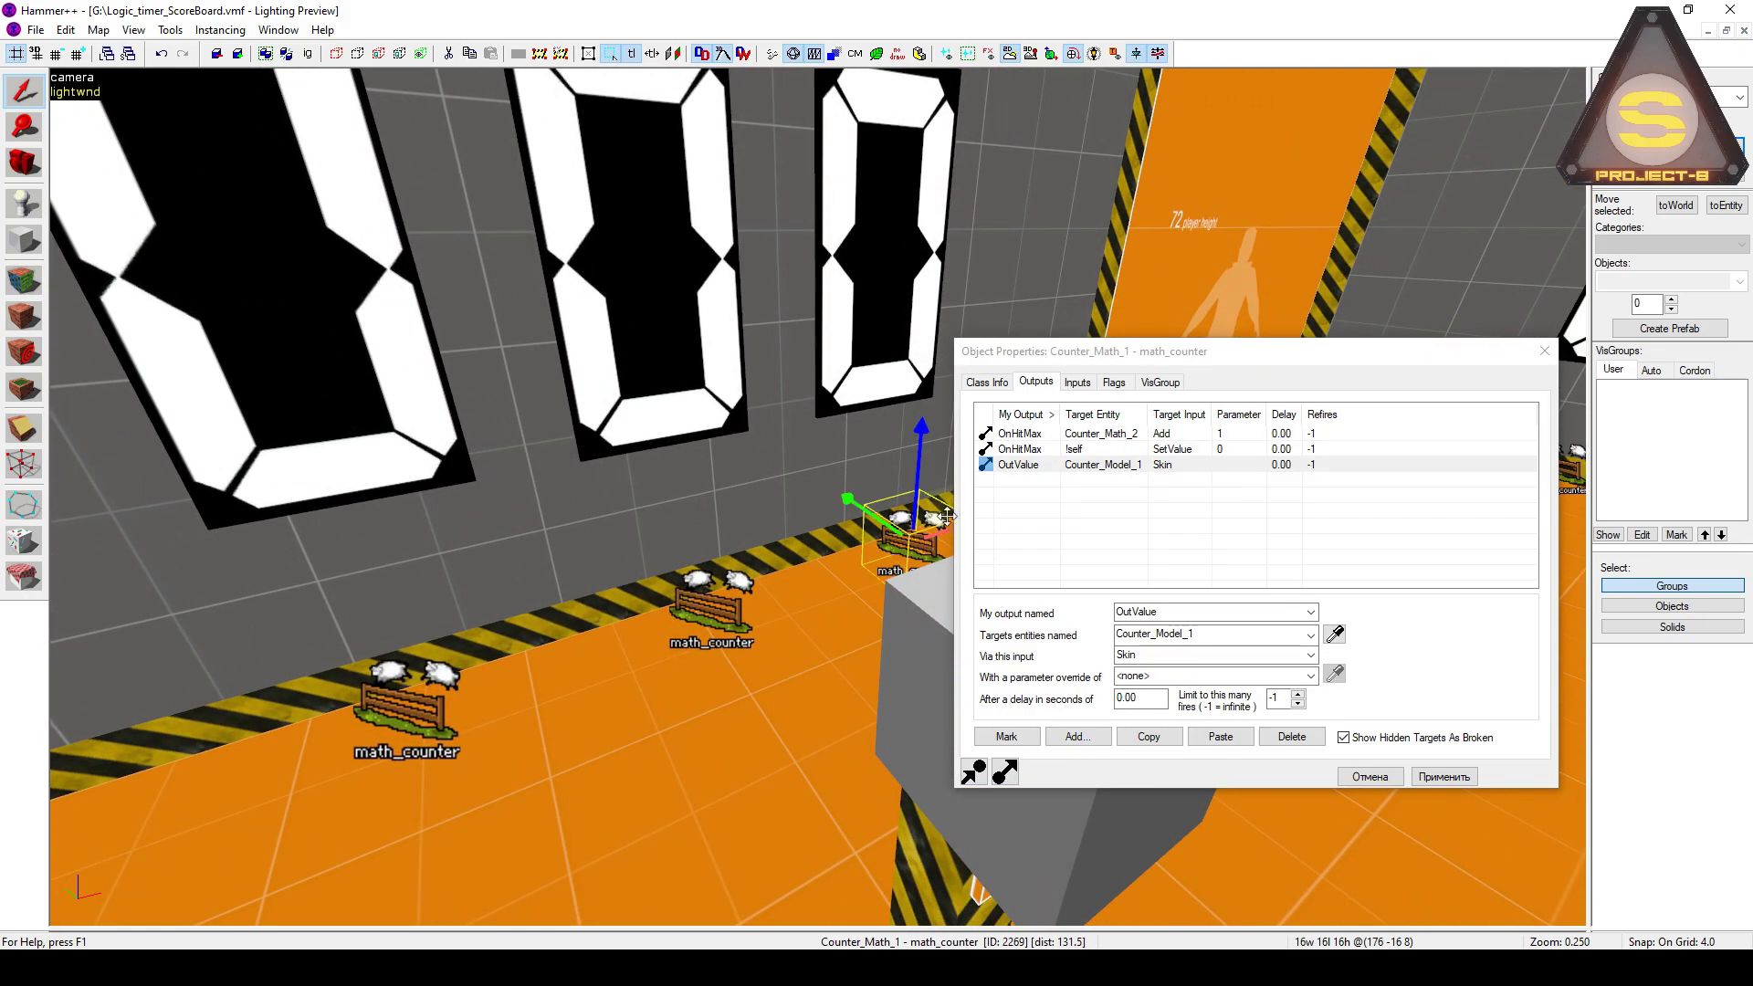
pyautogui.click(712, 605)
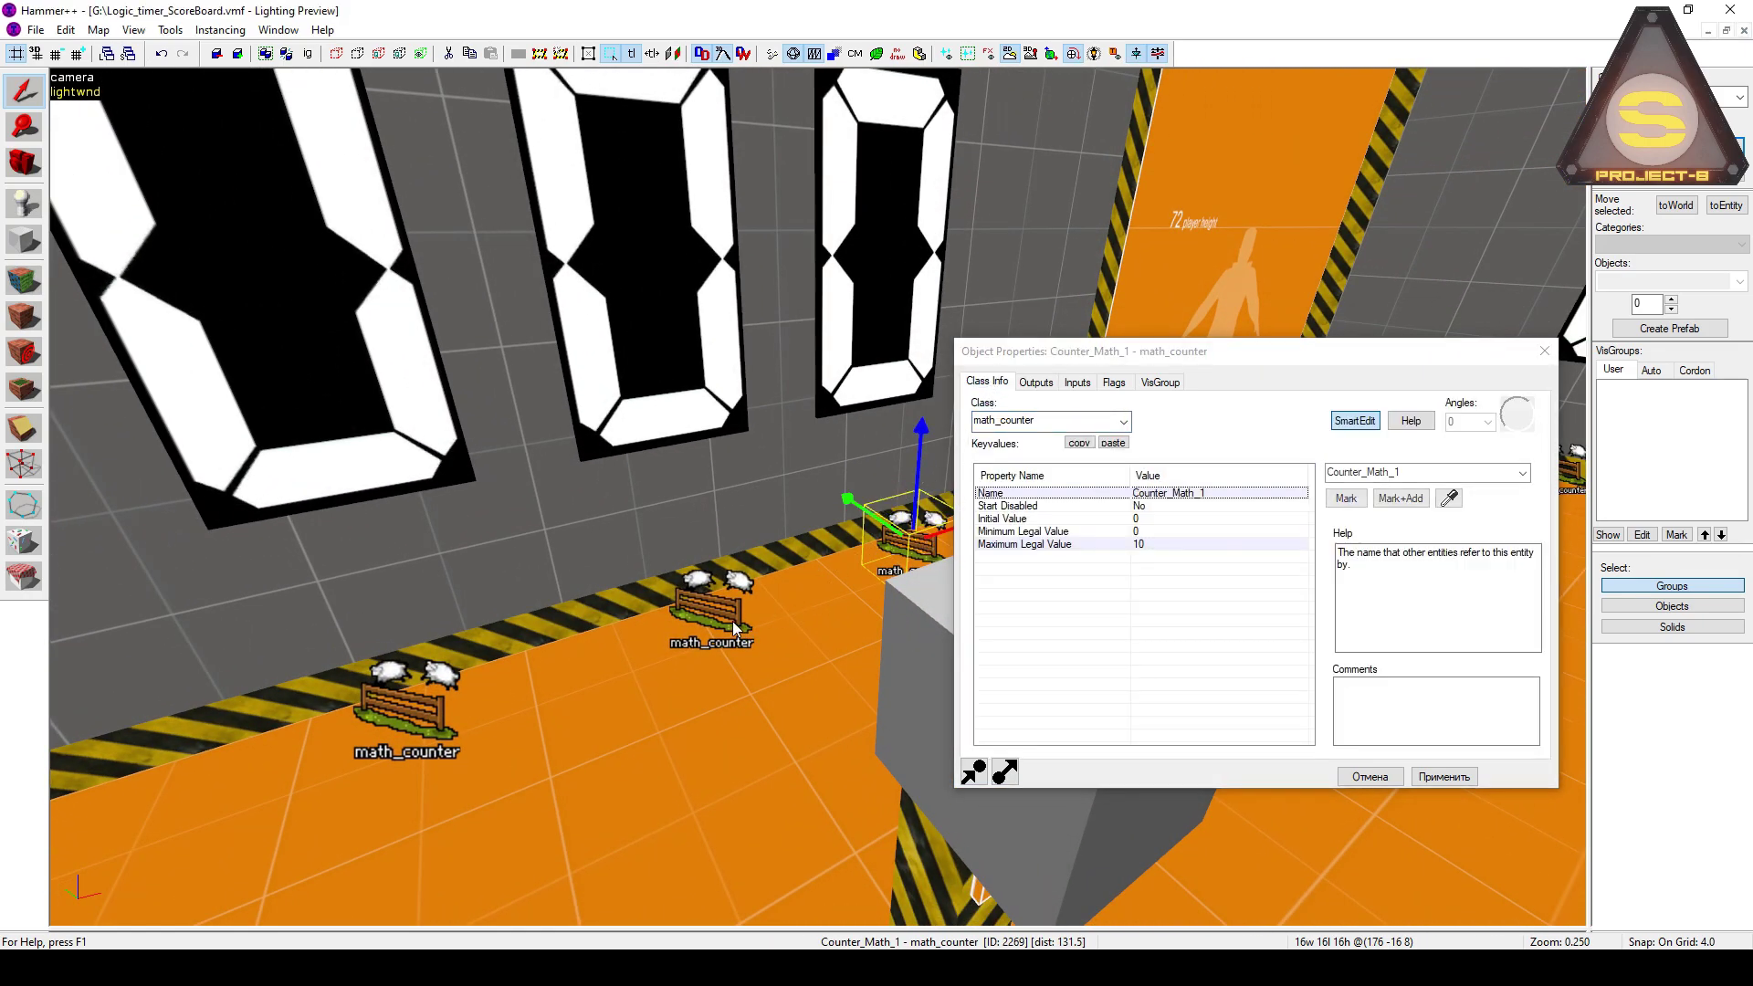
pyautogui.click(436, 696)
pyautogui.click(902, 534)
pyautogui.click(1036, 384)
# Delete the grey block covering the buttons on the striped post in front of the counter scoreboard
pyautogui.press('z')
pyautogui.press('z')
pyautogui.click(819, 496)
pyautogui.press('Delete')
# Select the upper func_button on the striped post and examine its OnDamaged output targeting Counter_Math_1
pyautogui.press('z')
pyautogui.press('d')
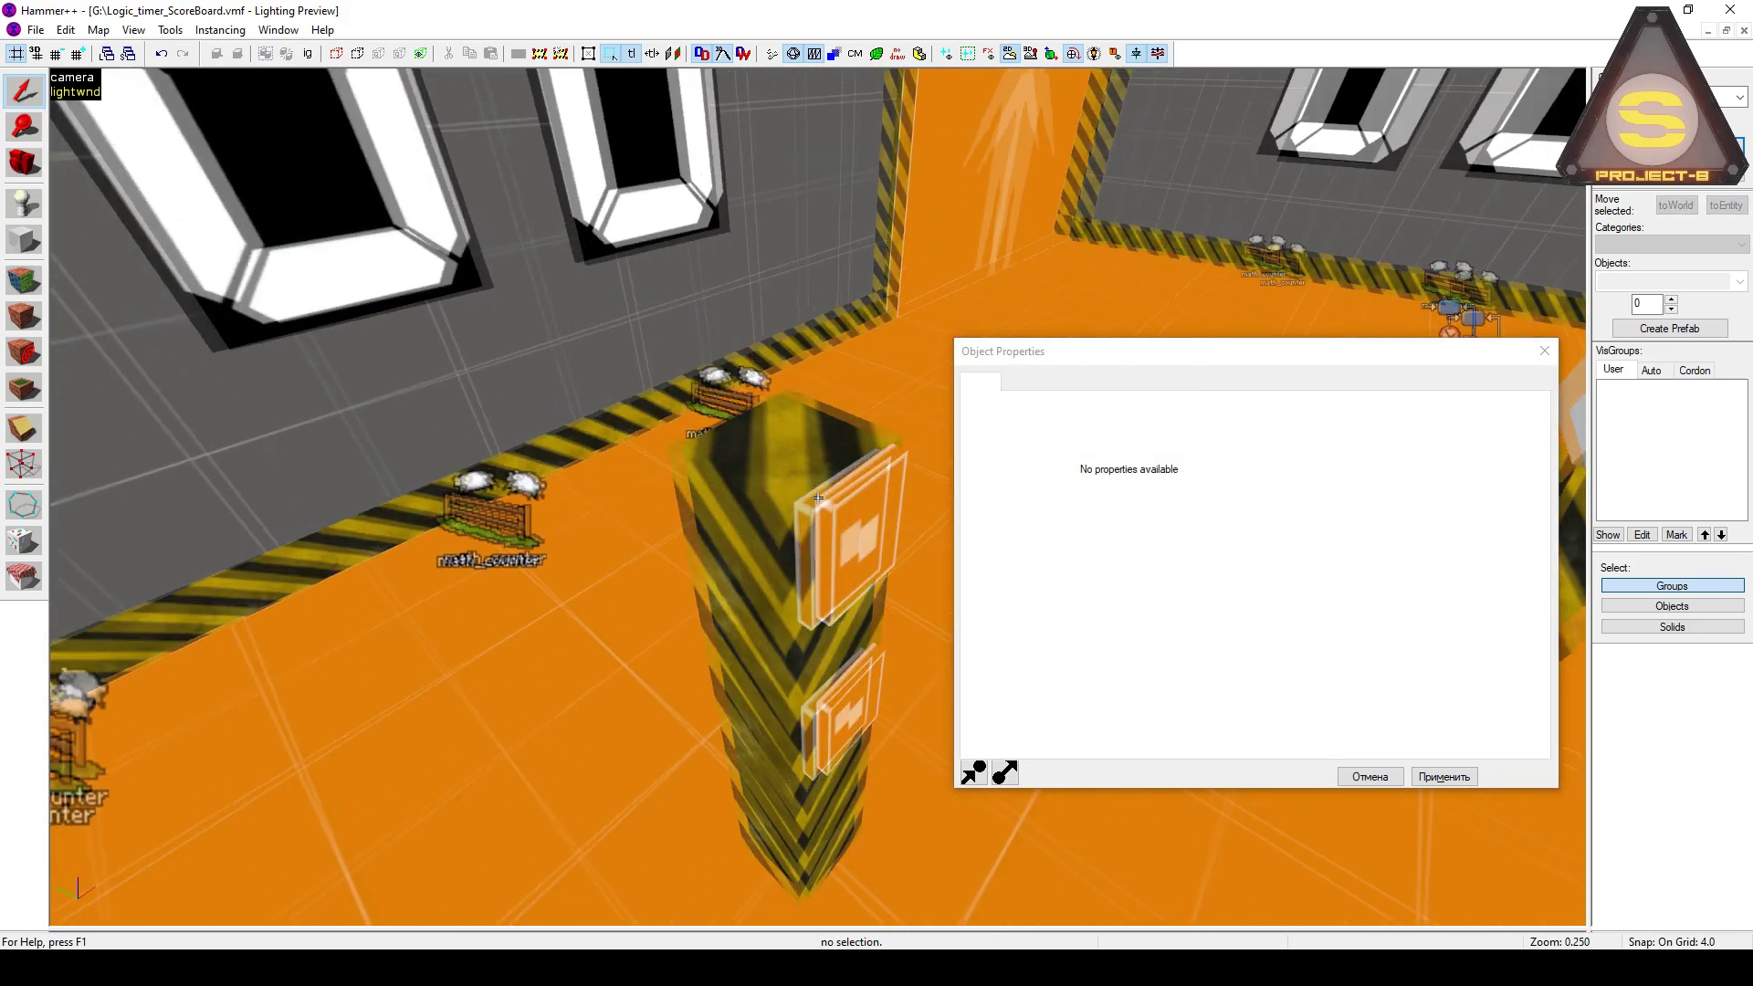
pyautogui.click(578, 538)
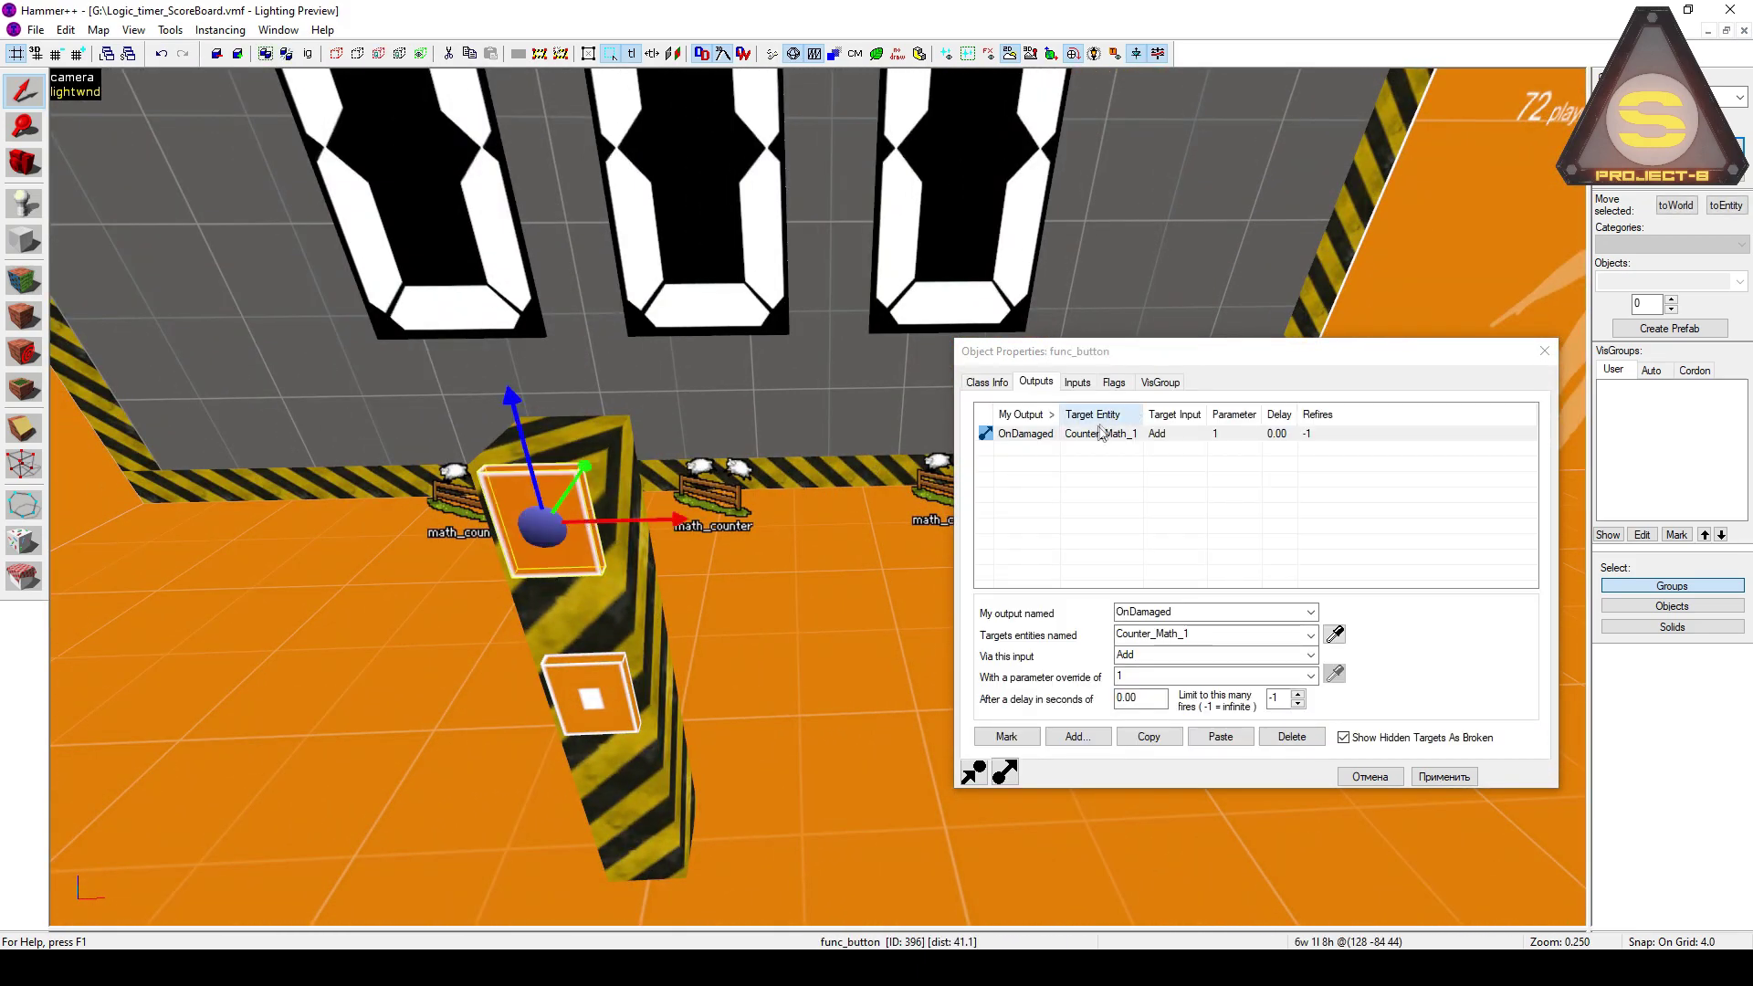
# Examine the flags of the upper func_button on the striped post and return to its outputs
pyautogui.click(1116, 384)
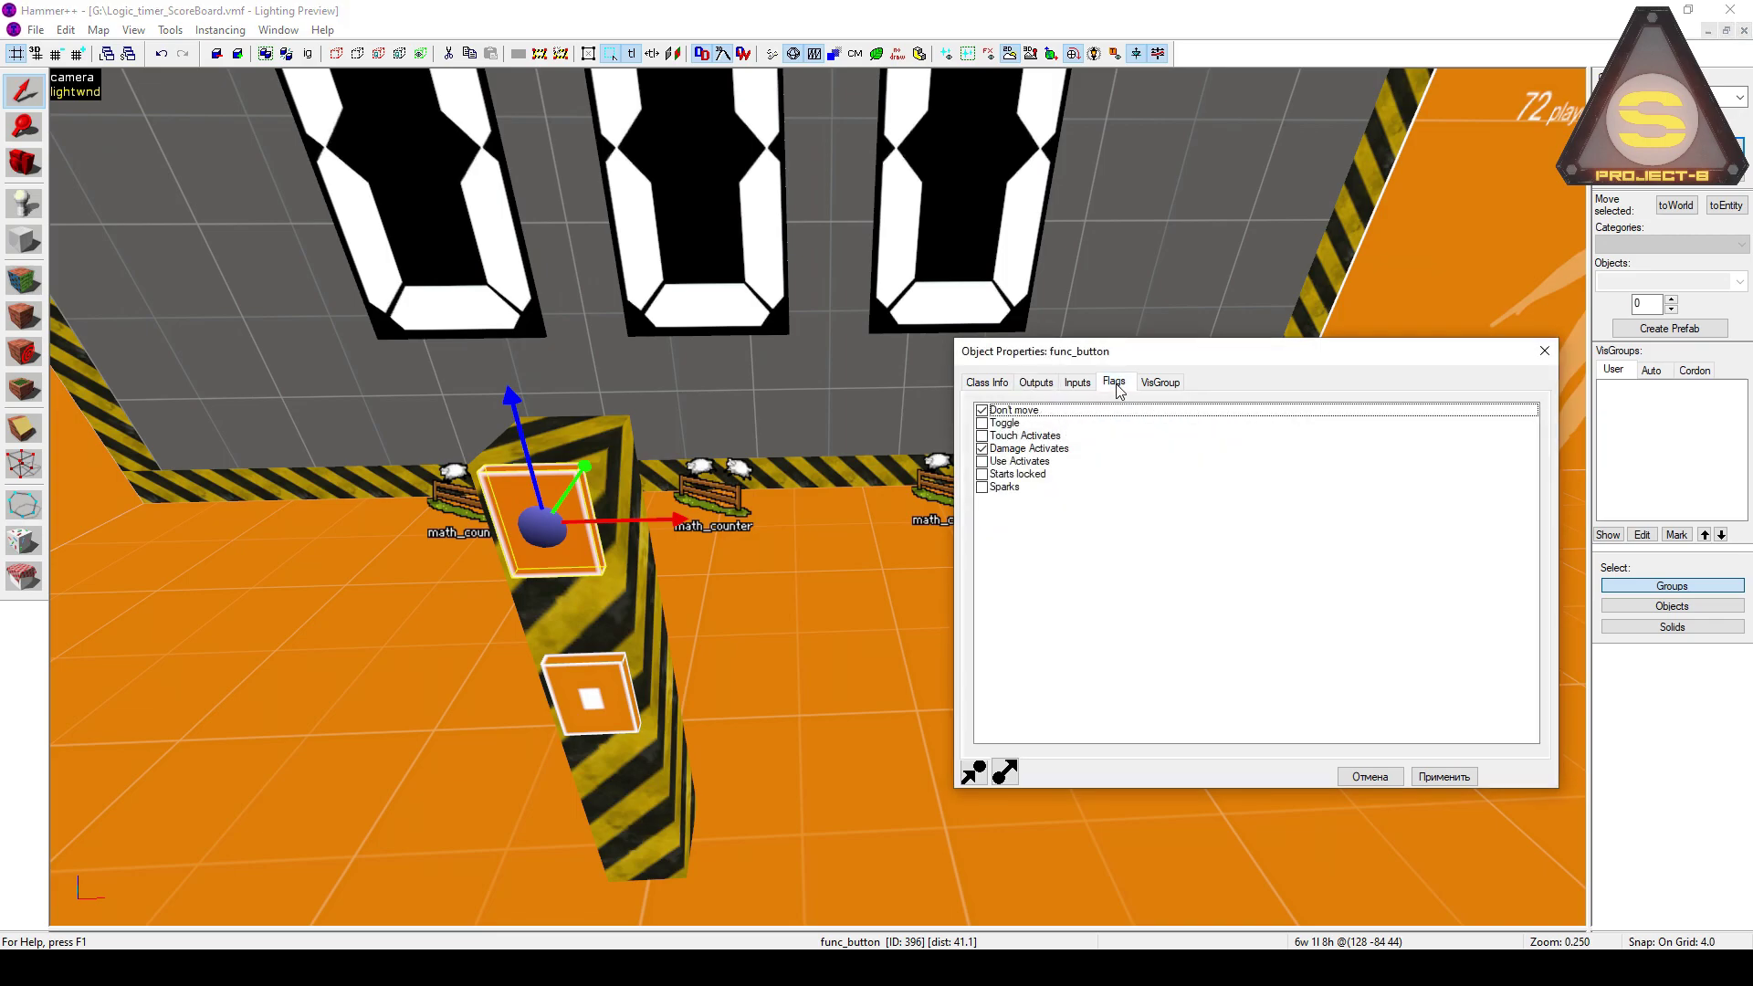
pyautogui.click(1050, 388)
# Select the lower func_button on the striped post, examine its OnDamaged output targeting Counter_Math_*, and close its properties
pyautogui.press('z')
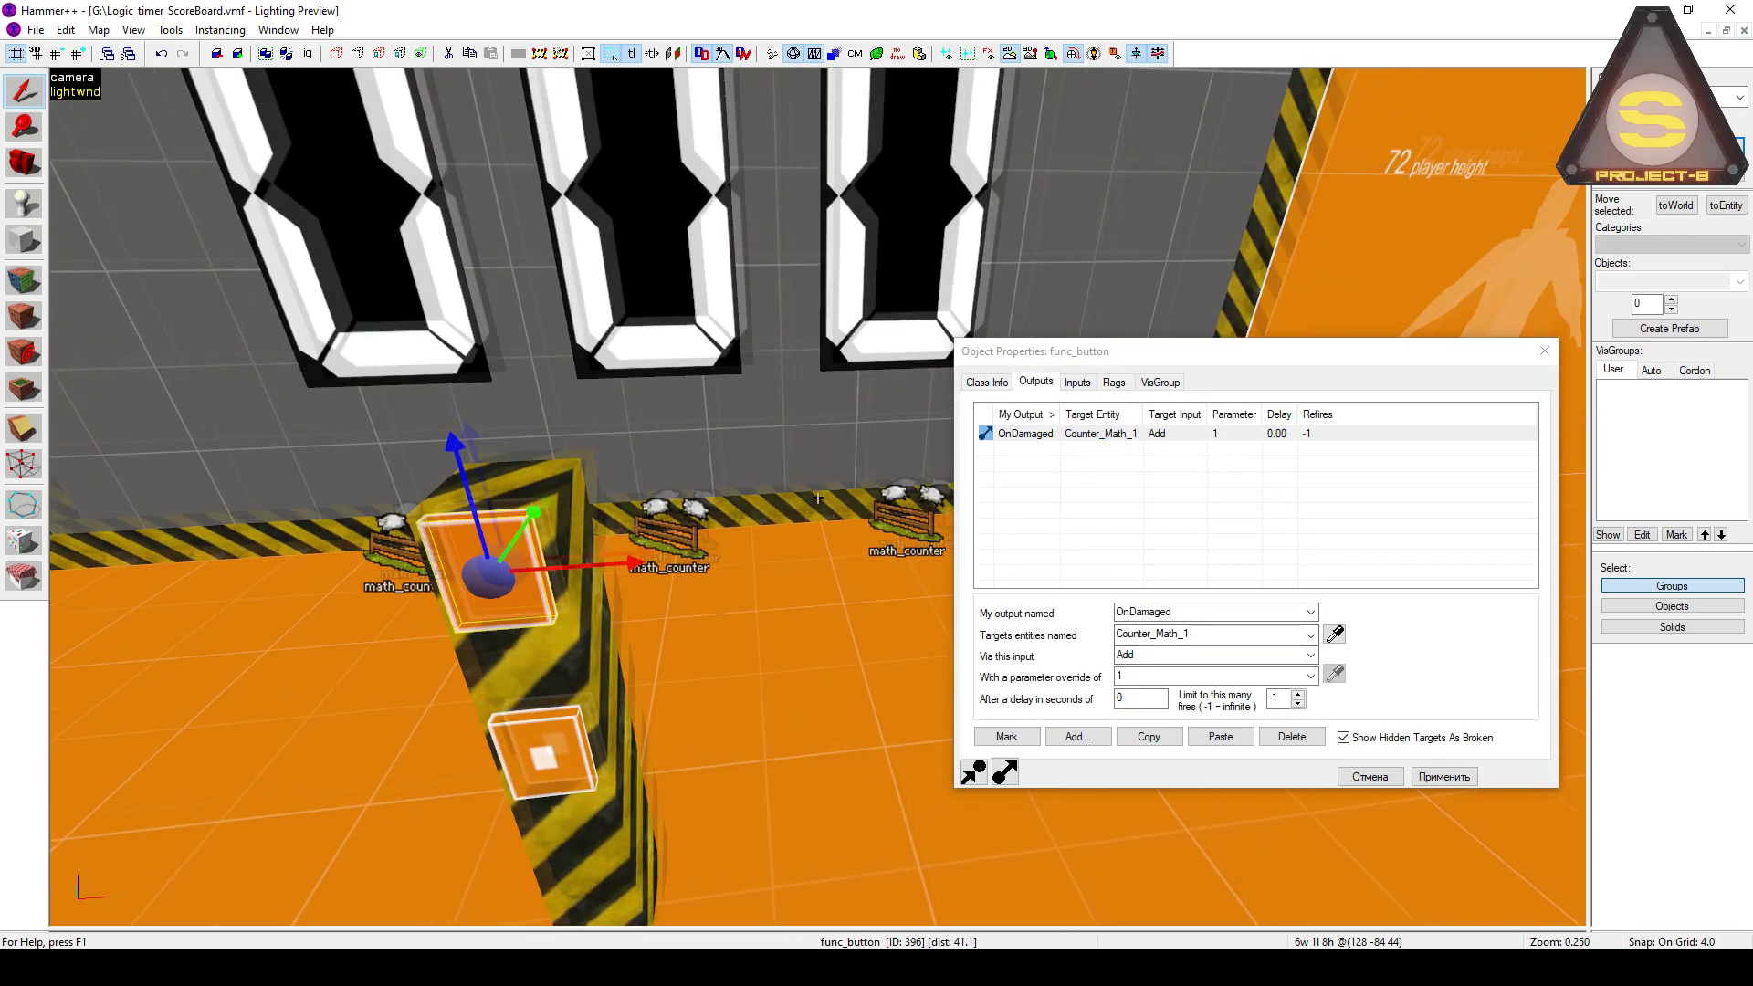
pyautogui.press('a')
pyautogui.press('z')
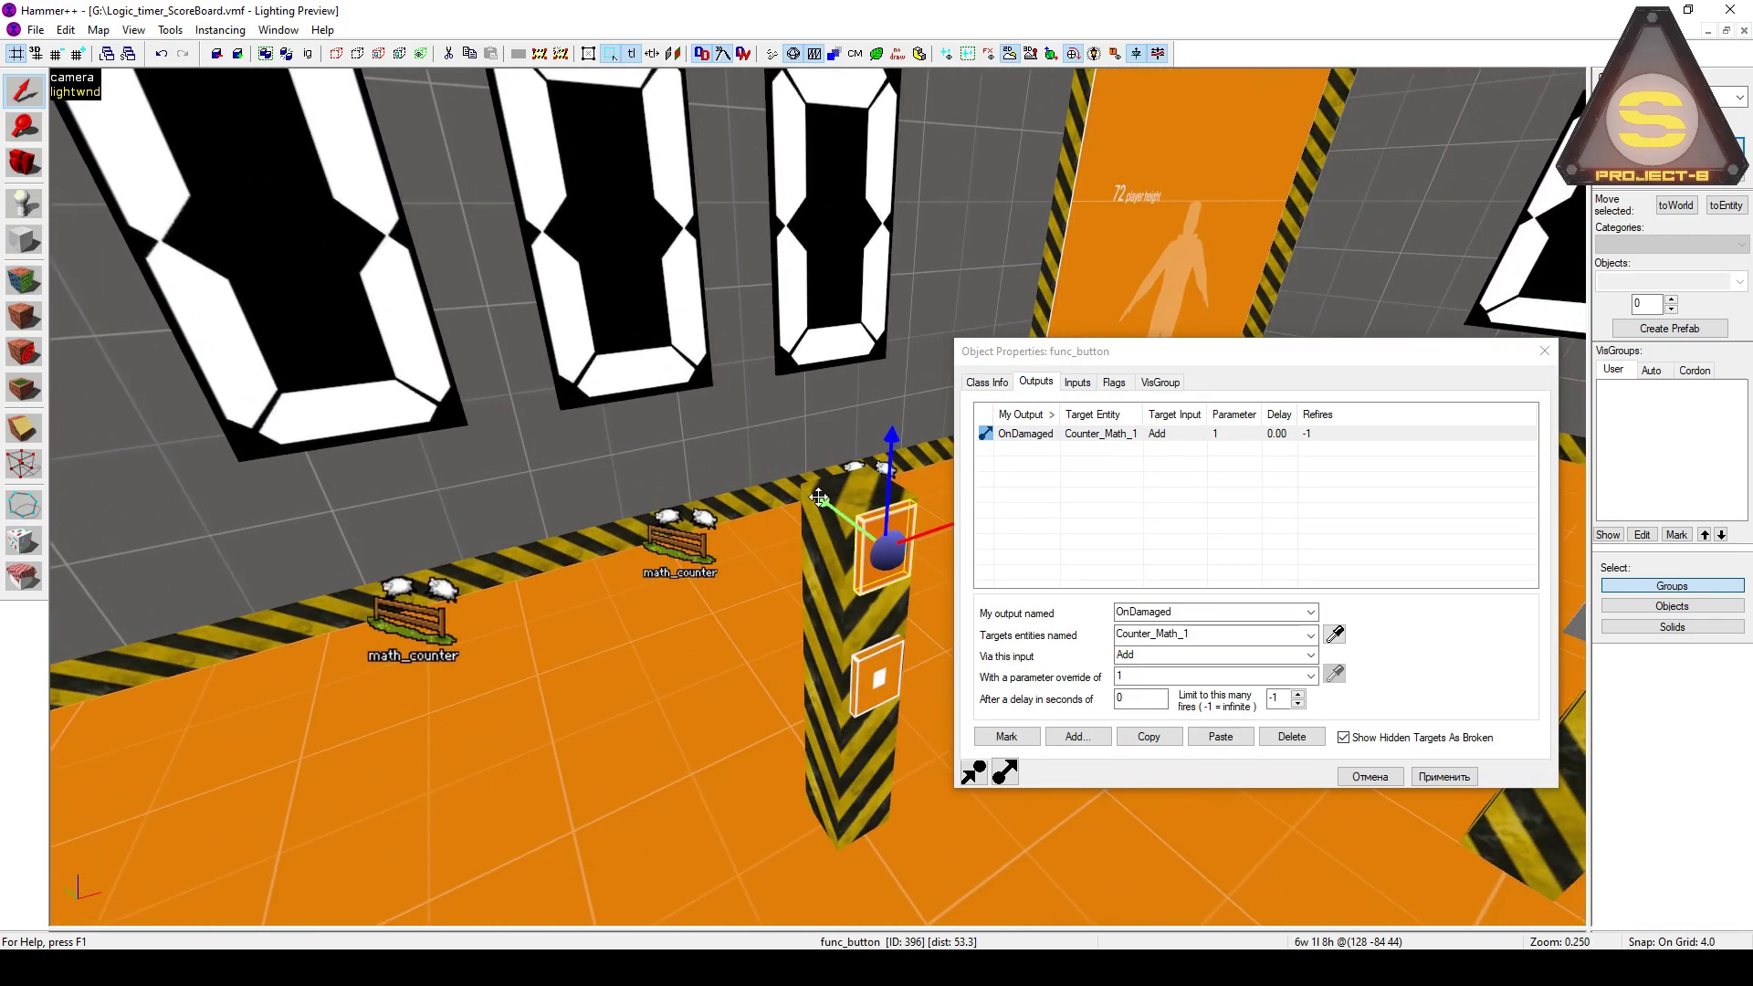
pyautogui.click(882, 696)
pyautogui.press('Tab')
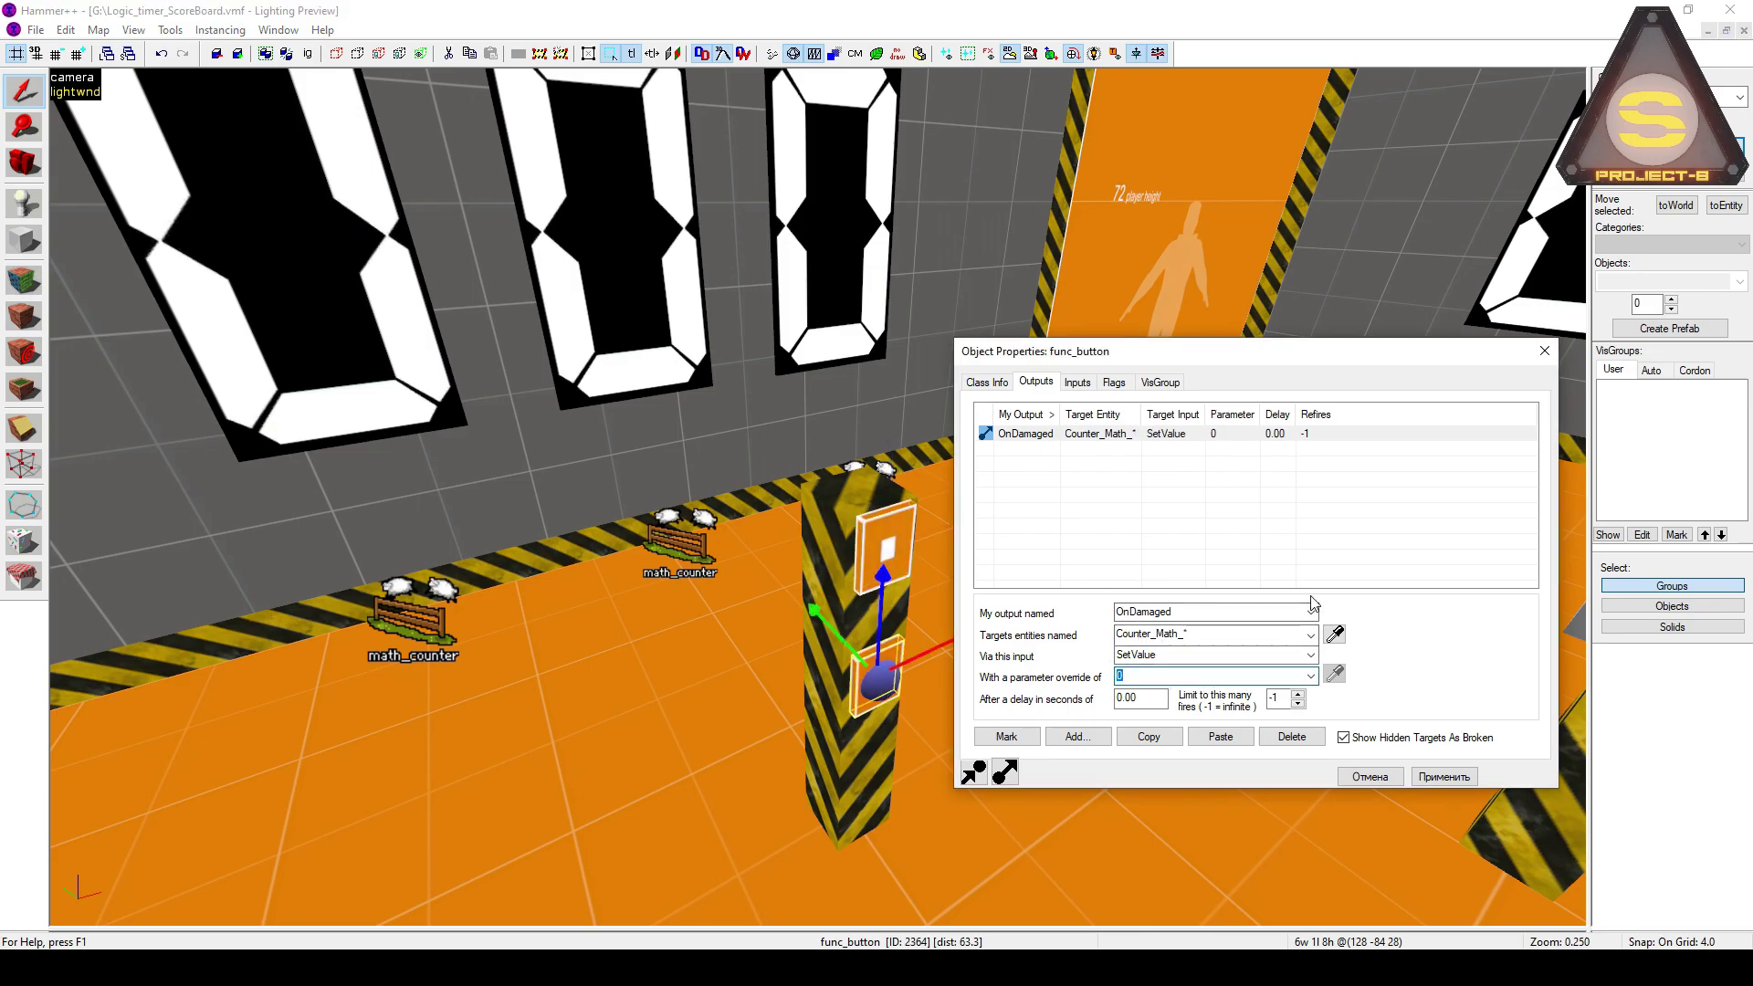
pyautogui.click(1370, 776)
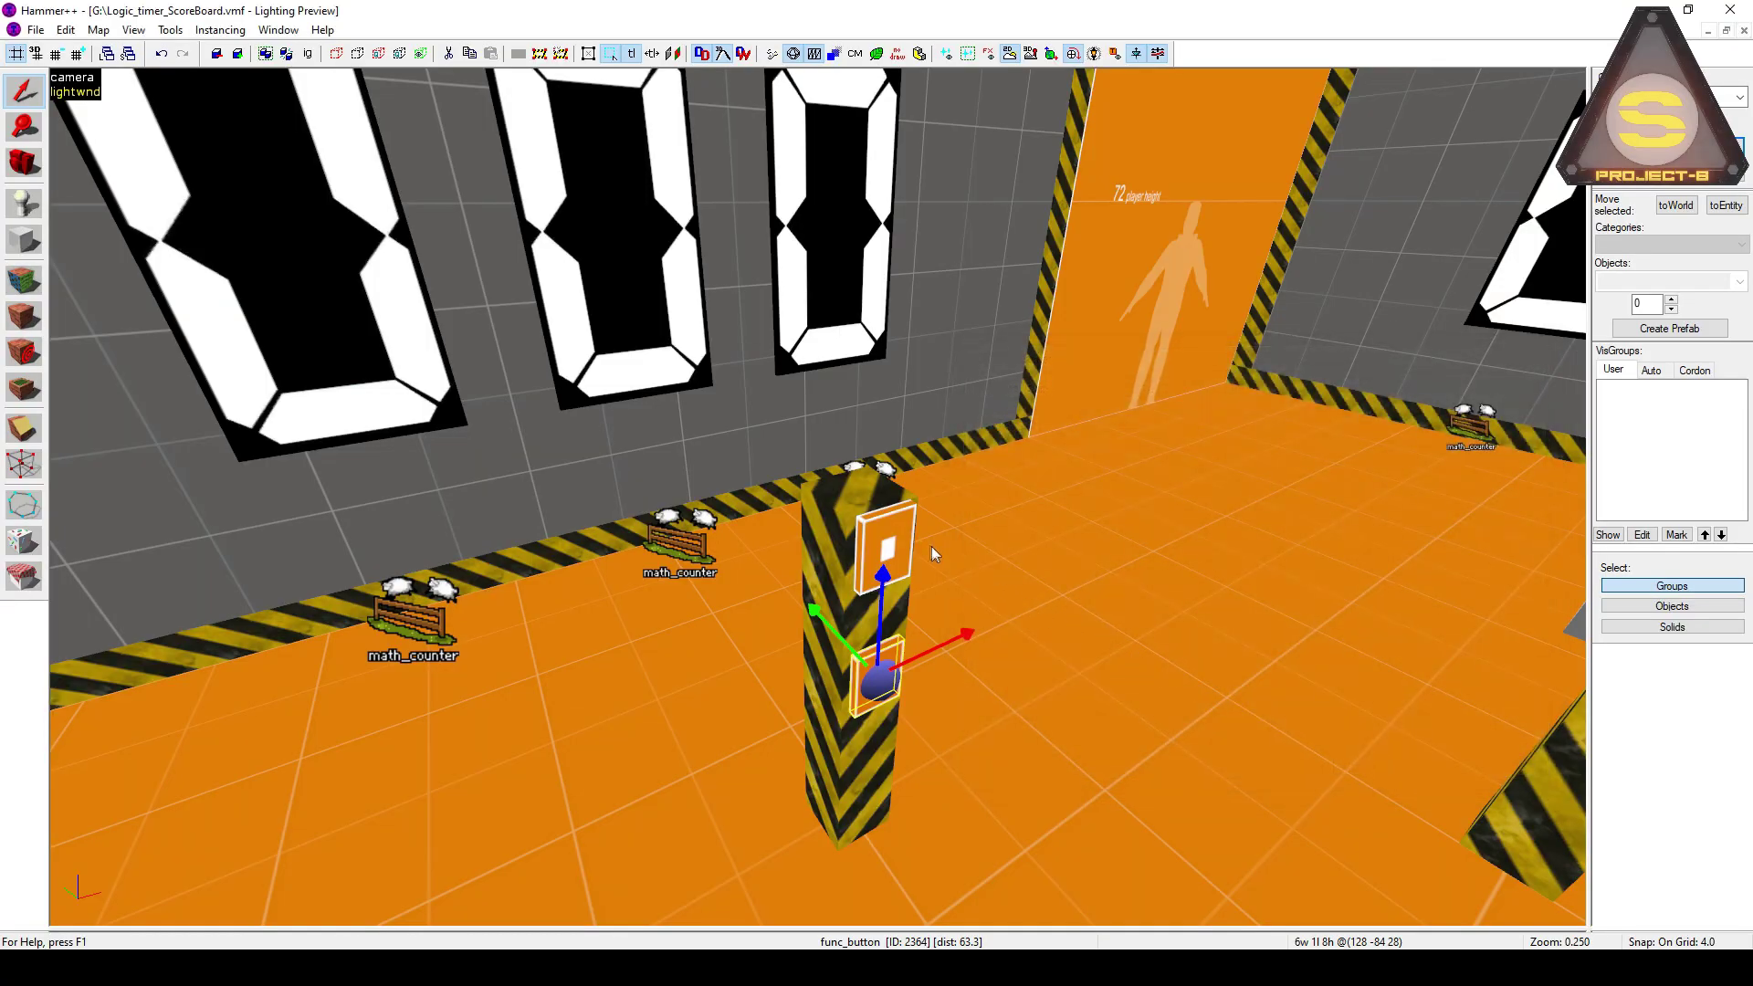
pyautogui.press('z')
pyautogui.press('s')
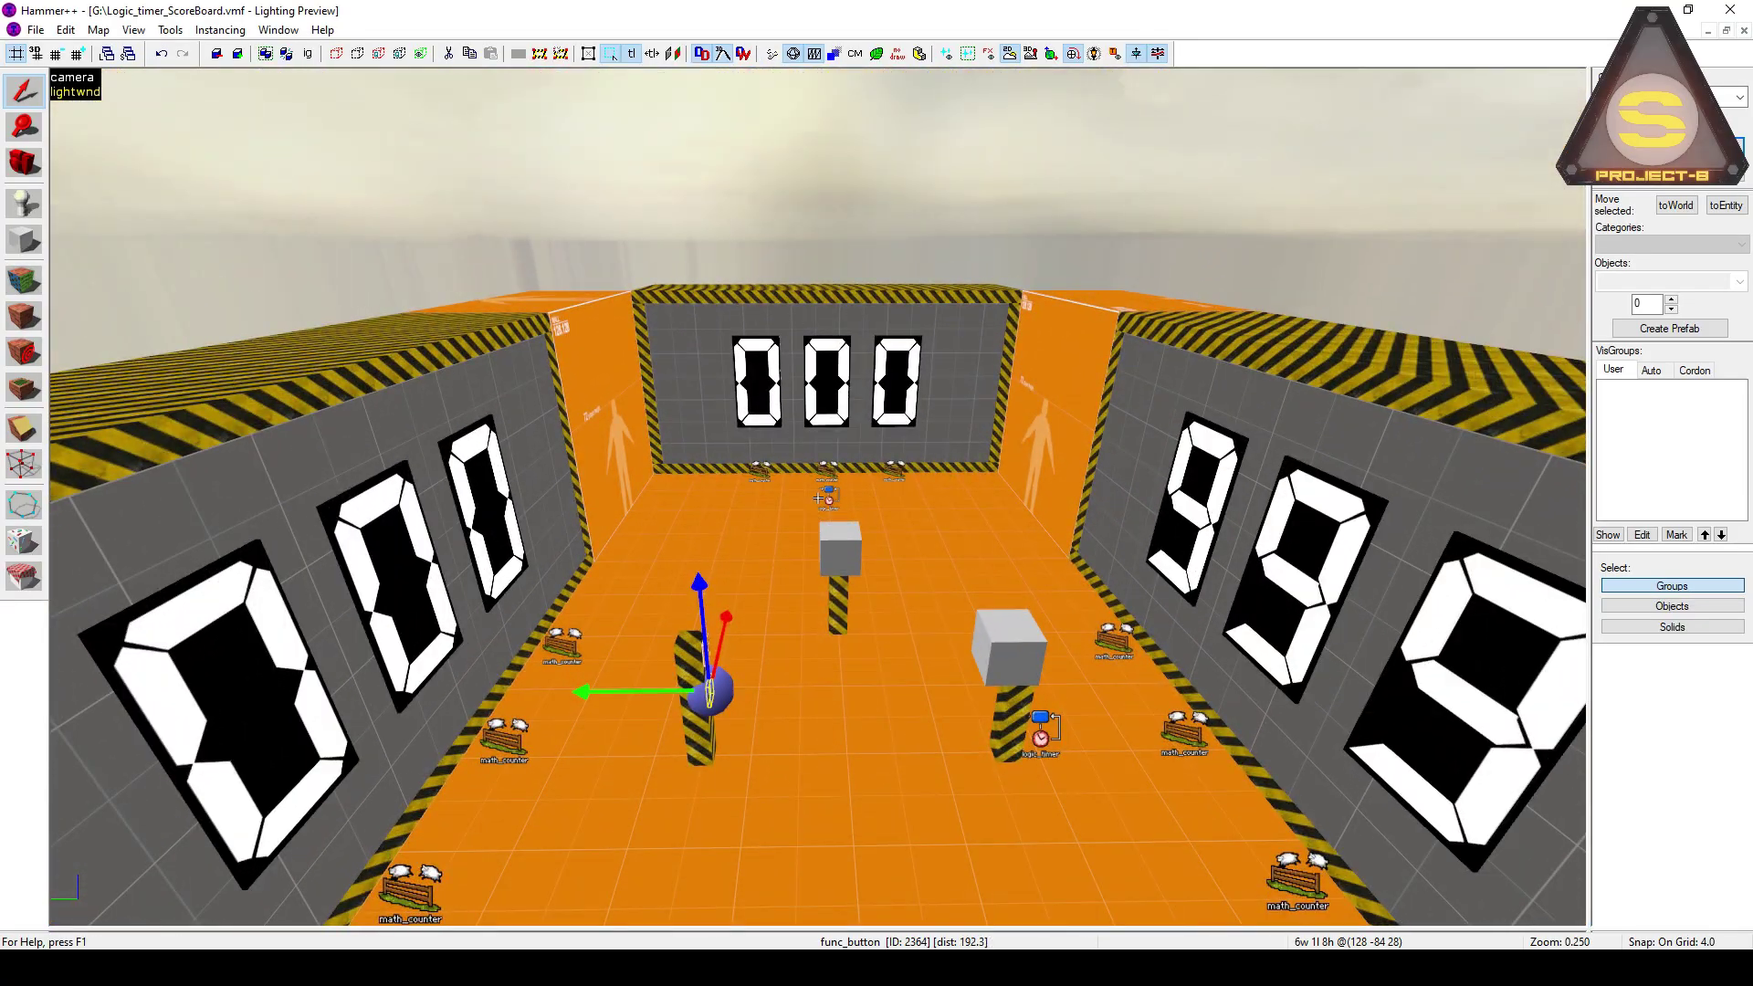
# Switch to the browser and look through the posts, attached files and subscription levels on the Project-S Boosty page
pyautogui.scroll(-10, 1750, 541)
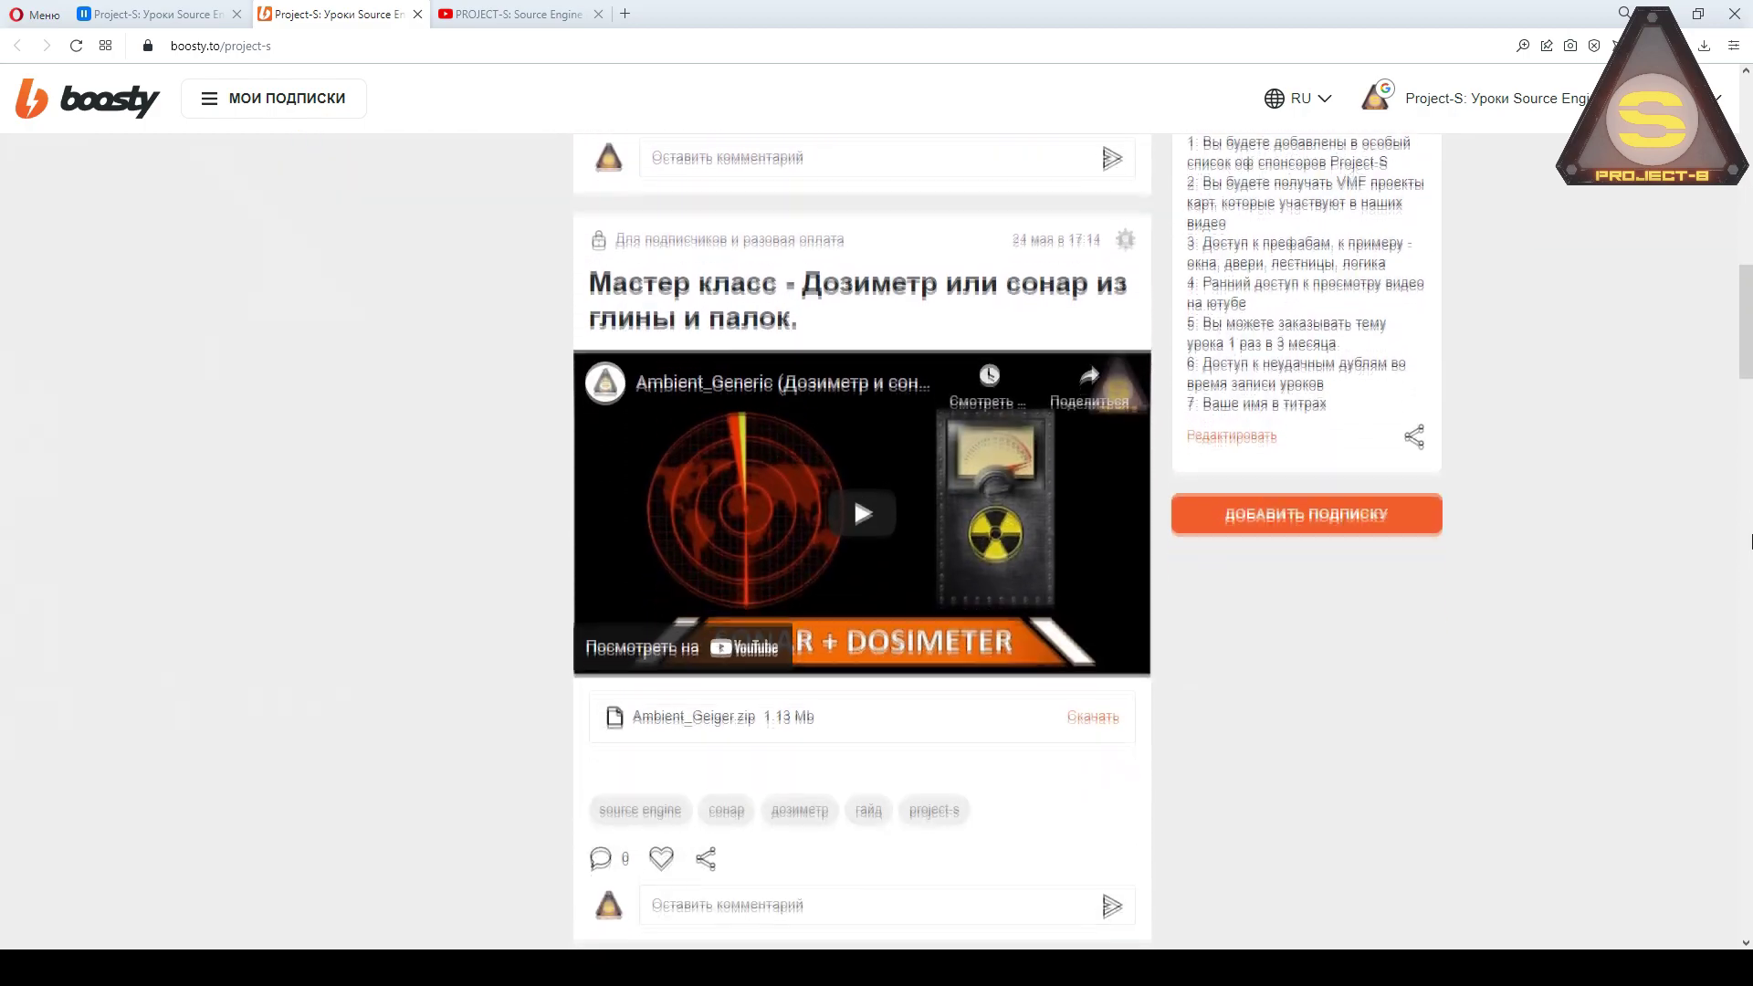
pyautogui.scroll(2, 1750, 541)
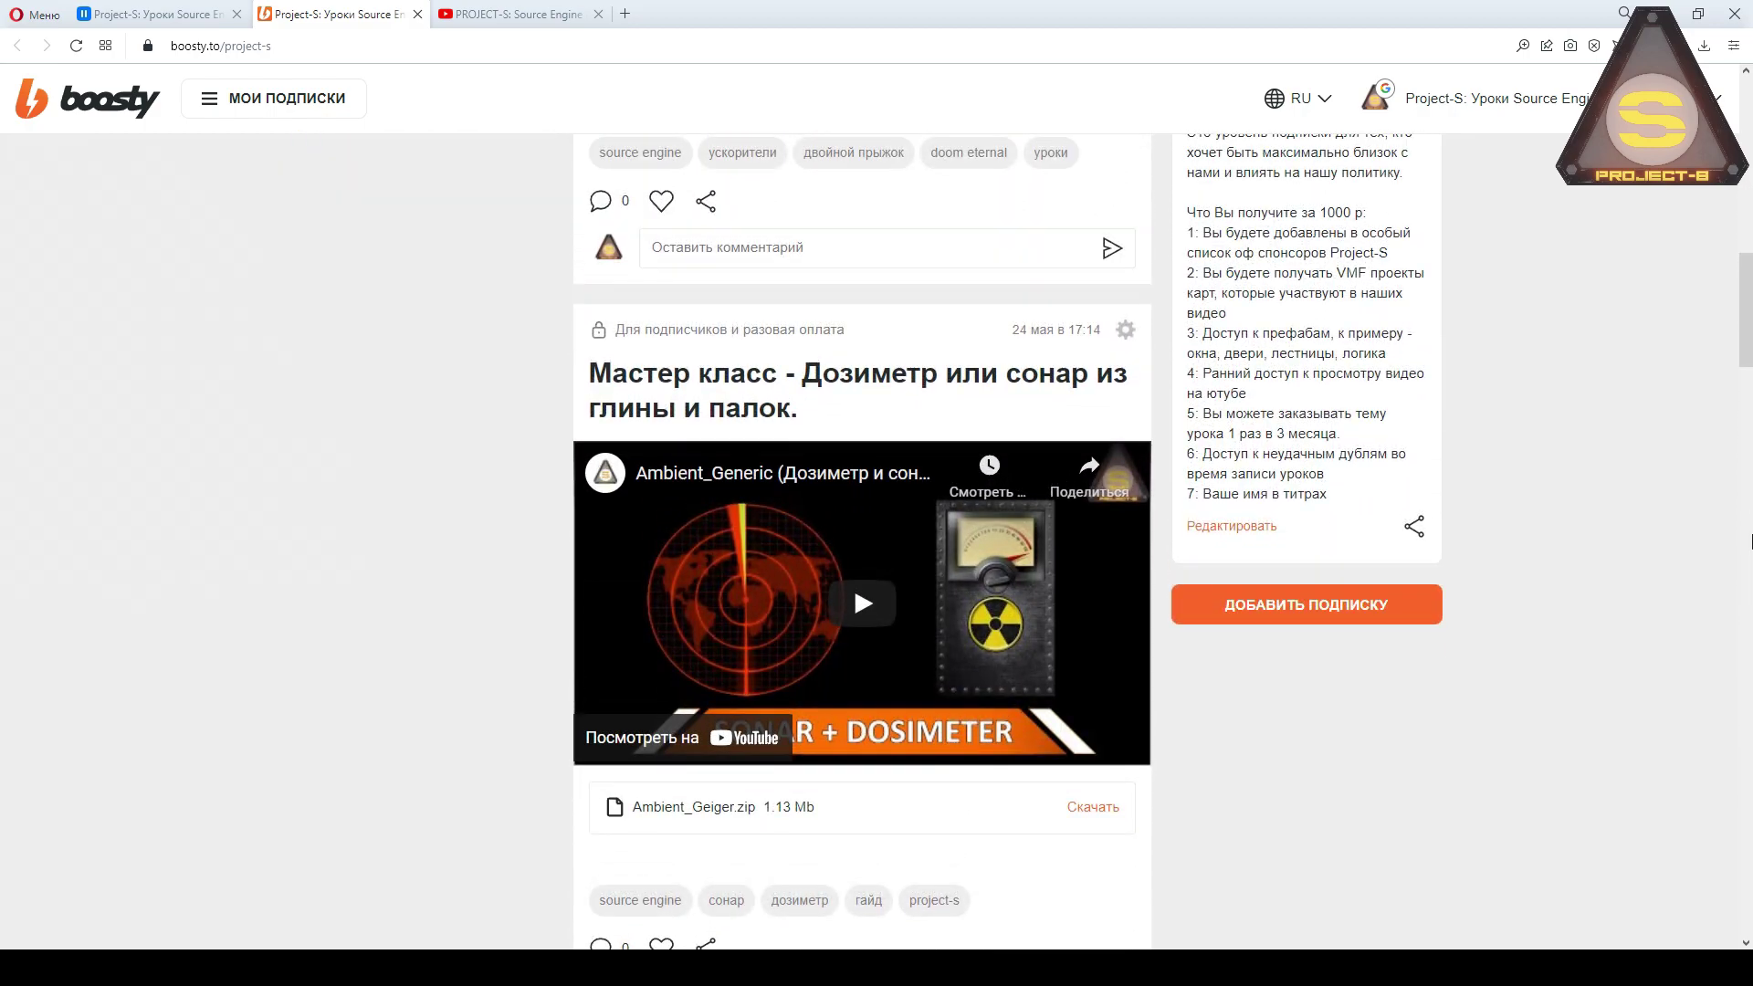
pyautogui.scroll(5, 775, 667)
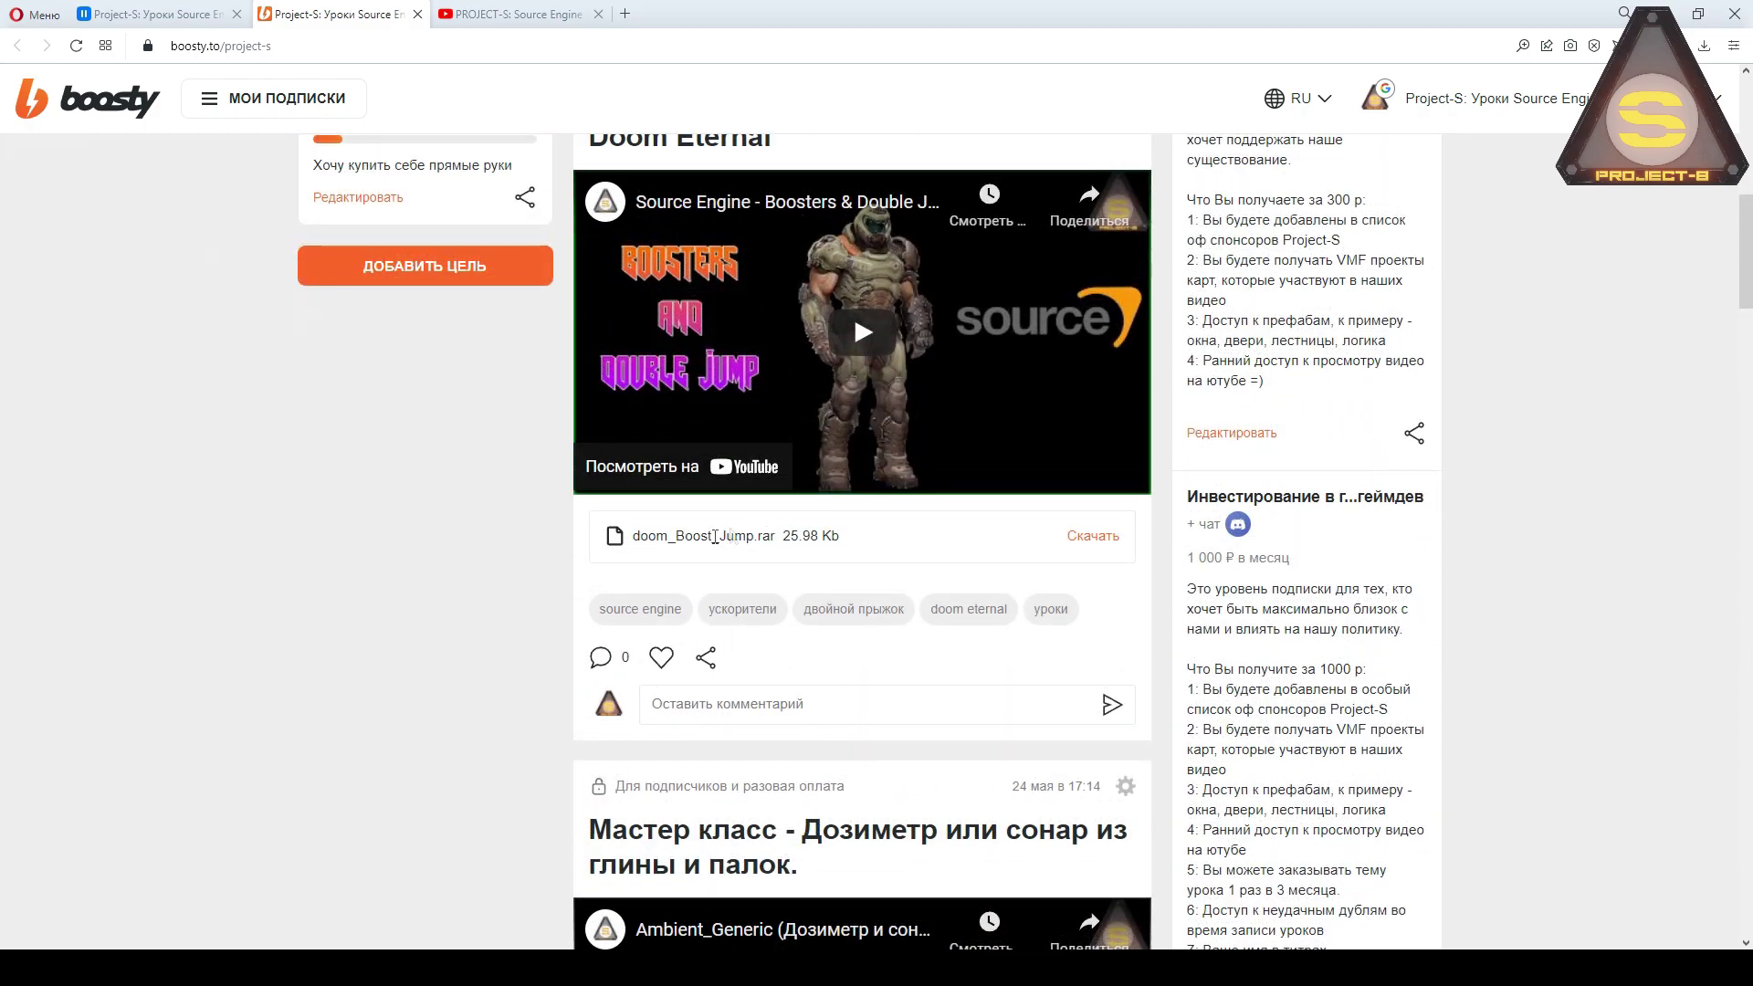
pyautogui.scroll(5, 922, 557)
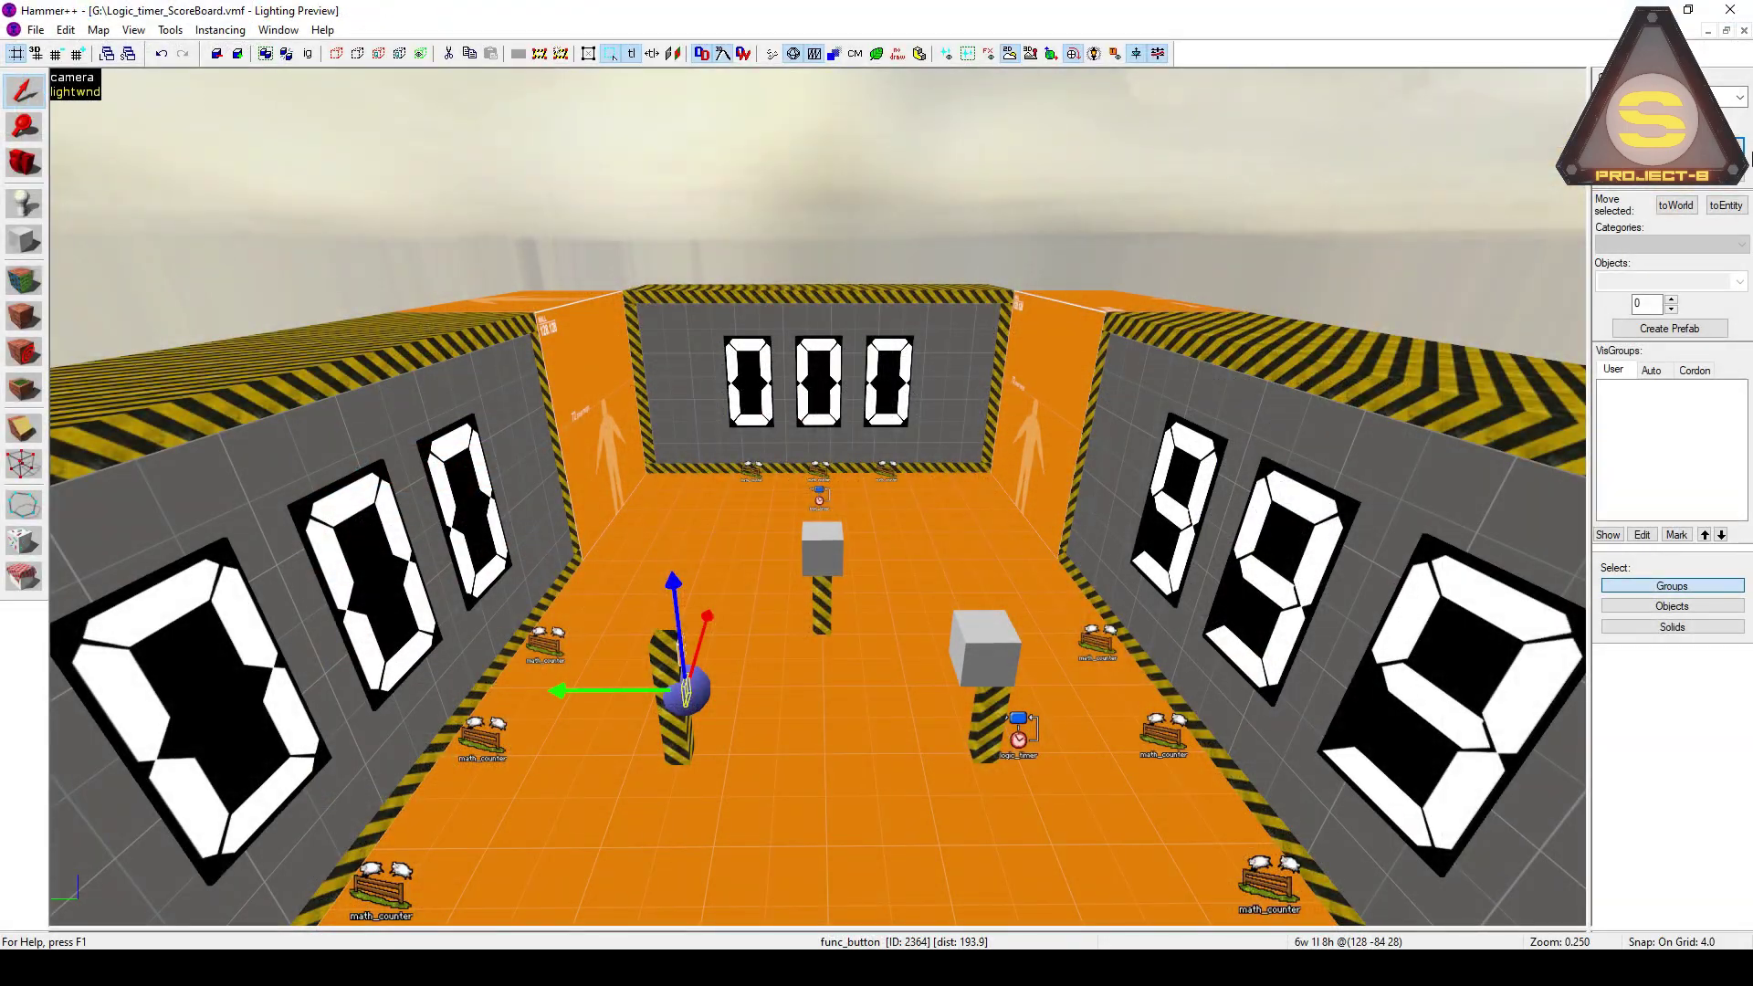